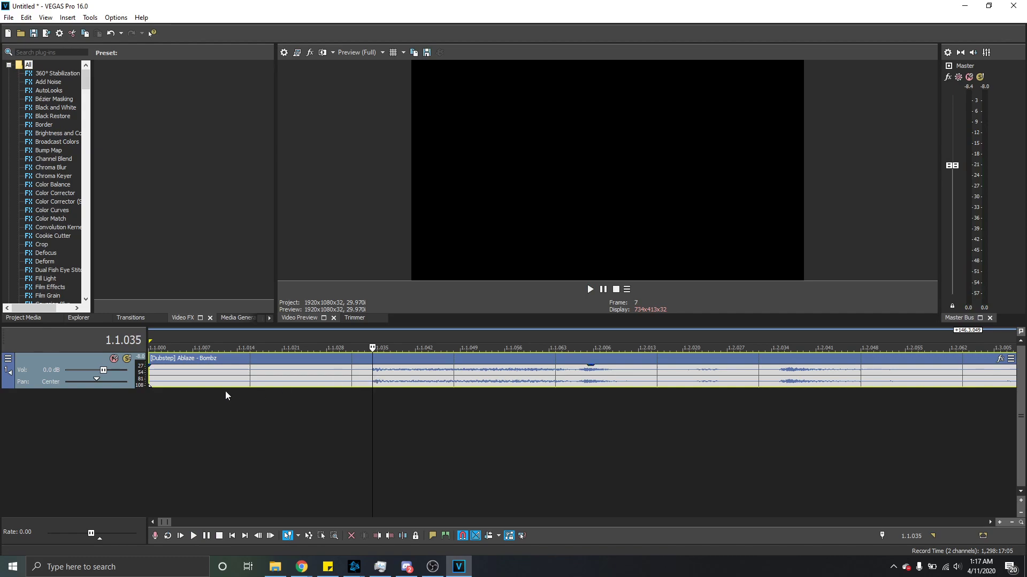
Step: Trim the silence before the song's first beat so that beat sits at the start of the timeline
{"action": "mouse_move", "coordinate": [150, 375]}
{"action": "left_mouse_down"}
{"action": "mouse_move", "coordinate": [373, 376]}
{"action": "mouse_move", "coordinate": [168, 381]}
{"action": "left_mouse_up"}
{"action": "scroll", "coordinate": [286, 378], "scroll_direction": "down", "scroll_amount": 3}
{"action": "scroll", "coordinate": [287, 377], "scroll_direction": "down", "scroll_amount": 3}
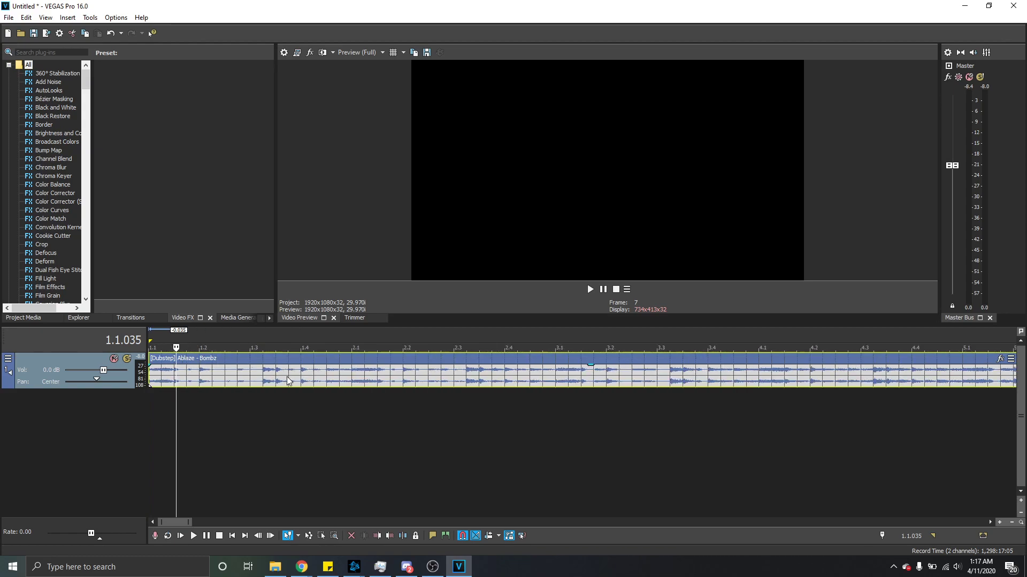
Step: Play the song's opening from 1.1.000 twice to hear how its beats fall on the grid lines
{"action": "left_click", "coordinate": [153, 338]}
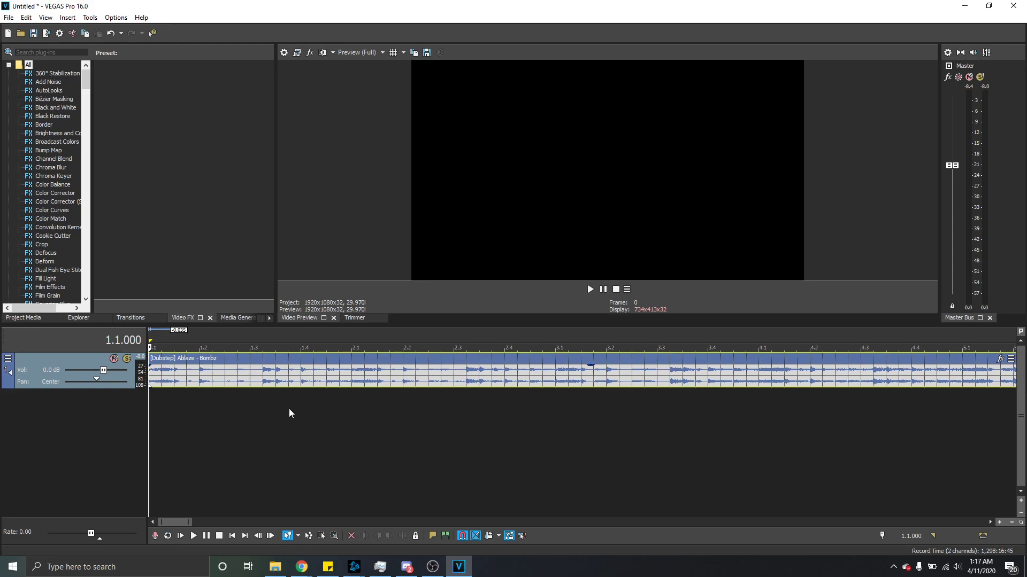
{"action": "scroll", "coordinate": [289, 409], "scroll_direction": "down", "scroll_amount": 3}
{"action": "key", "text": "space"}
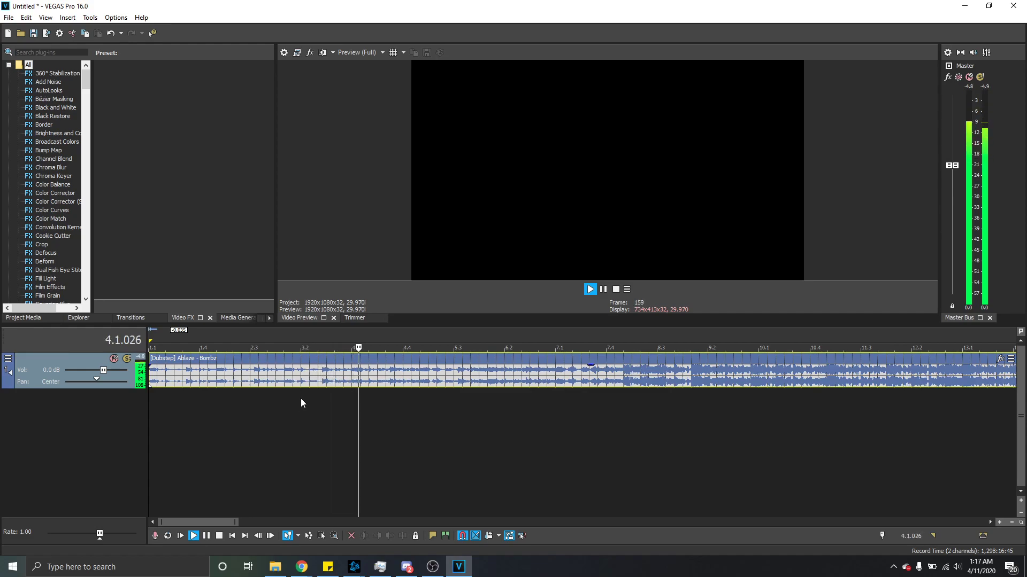
{"action": "key", "text": "space"}
{"action": "left_click", "coordinate": [424, 379]}
{"action": "left_click", "coordinate": [153, 338]}
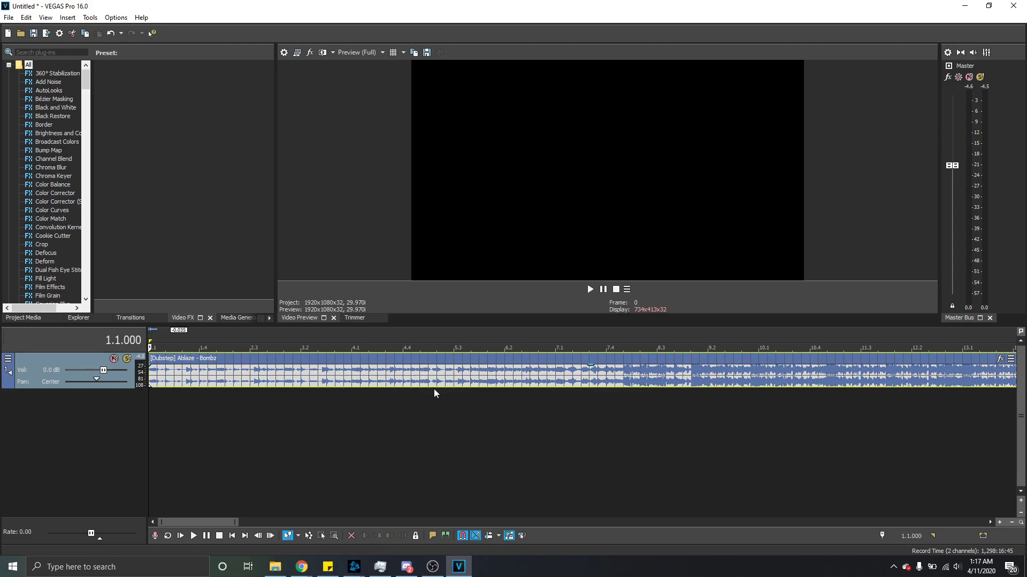
{"action": "key", "text": "space"}
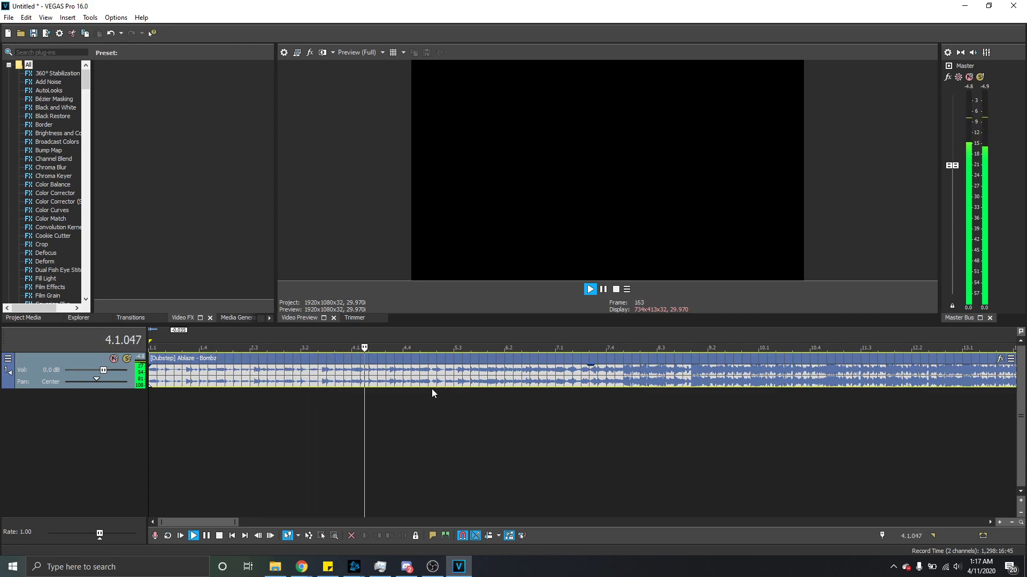
{"action": "key", "text": "space"}
Step: Place the playhead at 5.1.000 and examine how the song's waveform lines up with the grid there
{"action": "left_click", "coordinate": [416, 376]}
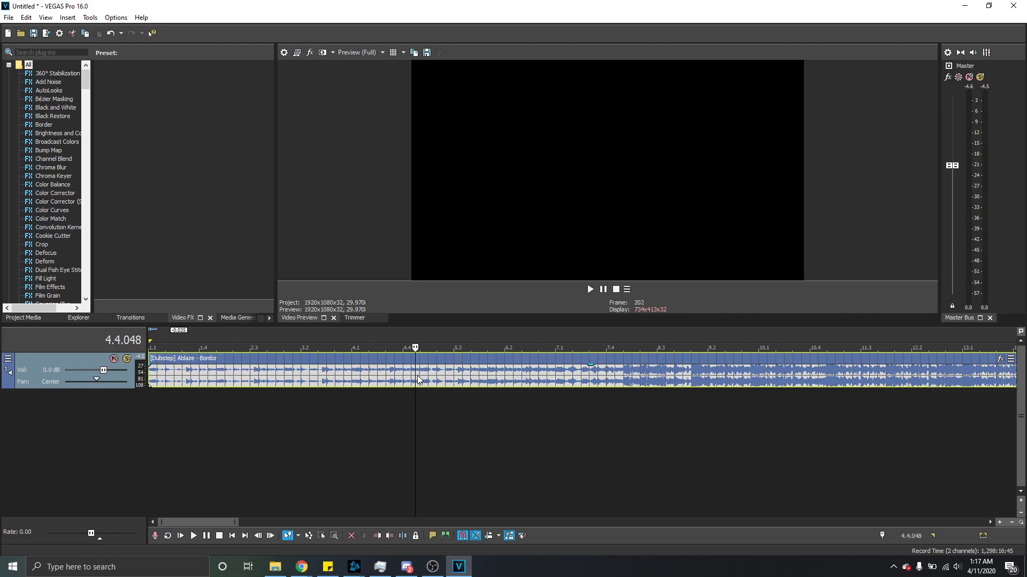
{"action": "scroll", "coordinate": [419, 376], "scroll_direction": "up", "scroll_amount": 3}
{"action": "key", "text": "space"}
{"action": "key", "text": "space"}
{"action": "left_click", "coordinate": [613, 379]}
{"action": "scroll", "coordinate": [621, 380], "scroll_direction": "down", "scroll_amount": 1}
{"action": "scroll", "coordinate": [622, 380], "scroll_direction": "up", "scroll_amount": 5}
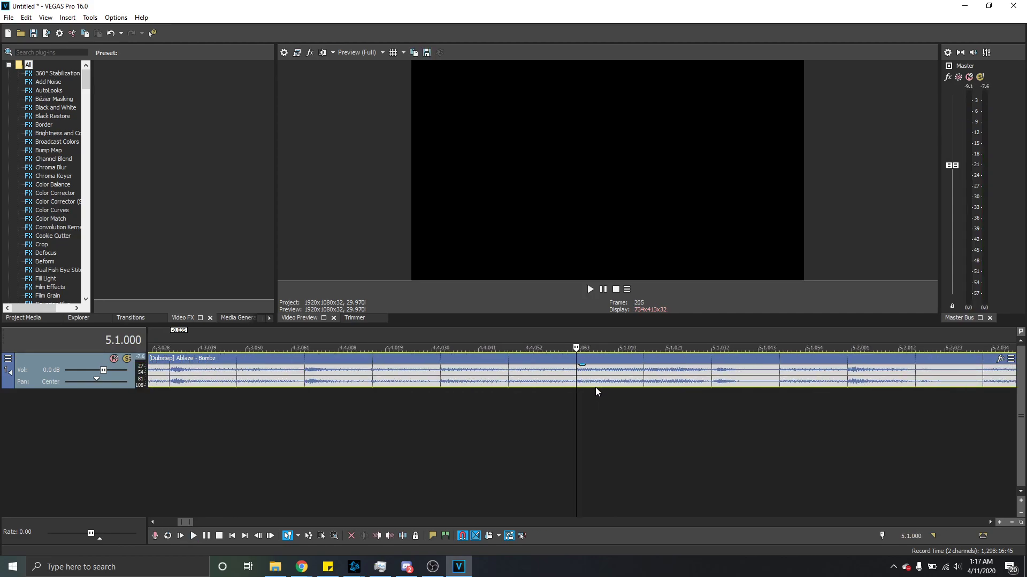
{"action": "scroll", "coordinate": [588, 381], "scroll_direction": "down", "scroll_amount": 6}
{"action": "scroll", "coordinate": [582, 383], "scroll_direction": "up", "scroll_amount": 6}
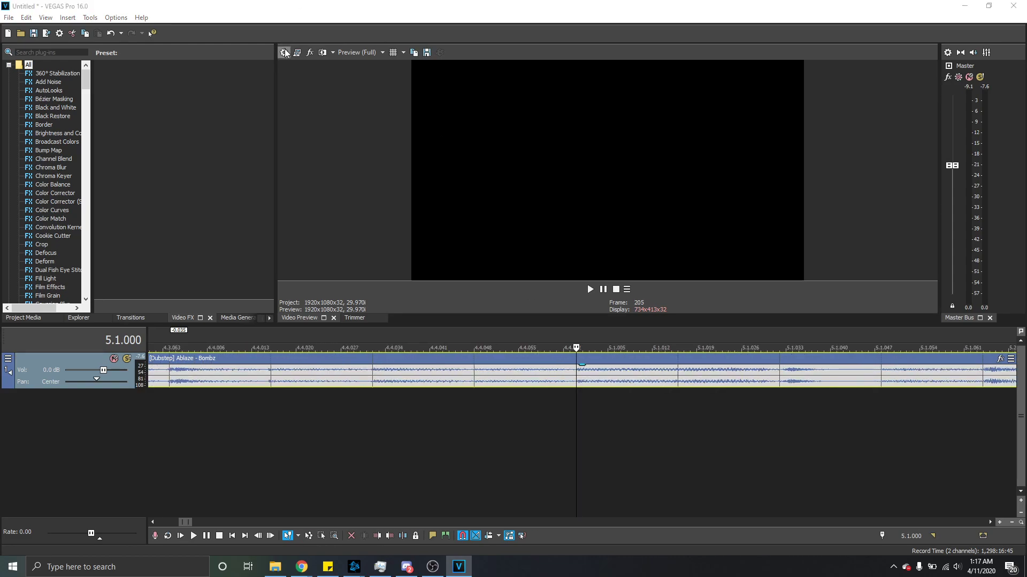
Step: Set the project ruler tempo to 90 beats per minute and compare the grid with the waveform
{"action": "key", "text": "alt+Return"}
{"action": "left_click", "coordinate": [459, 85]}
{"action": "double_click", "coordinate": [508, 144]}
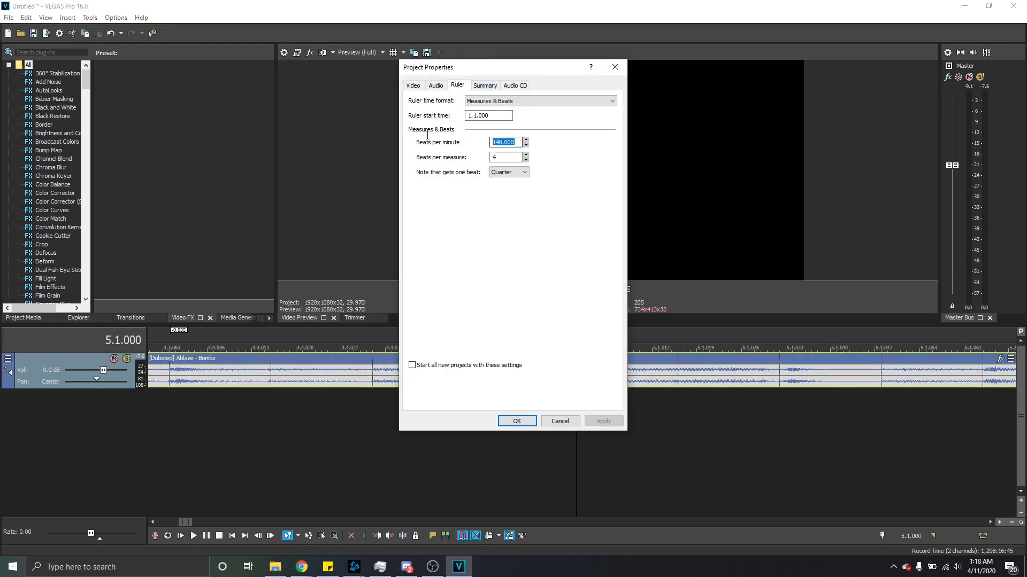
{"action": "type", "text": "90"}
{"action": "key", "text": "Return"}
{"action": "scroll", "coordinate": [582, 374], "scroll_direction": "down", "scroll_amount": 4}
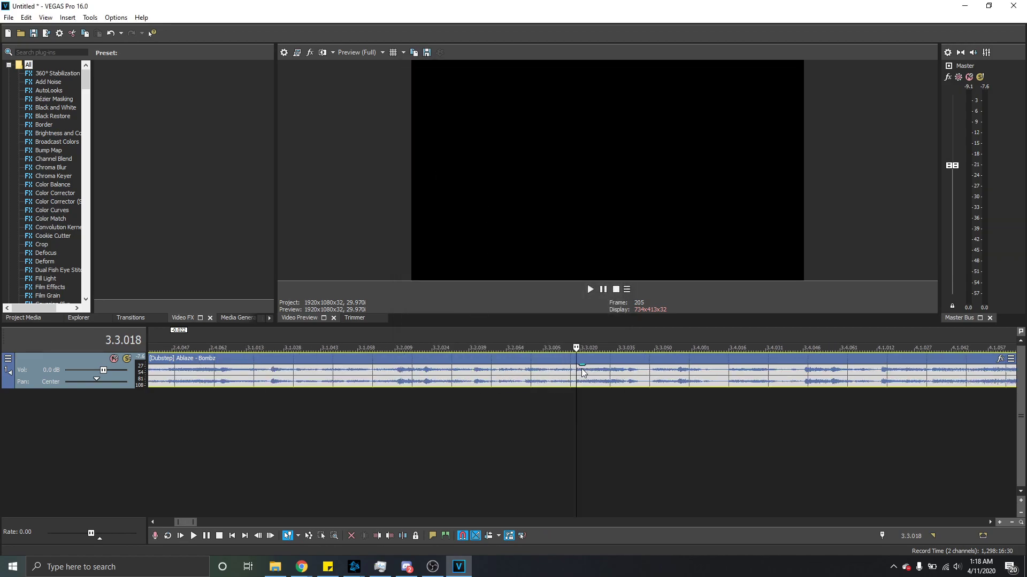
{"action": "scroll", "coordinate": [576, 380], "scroll_direction": "down", "scroll_amount": 3}
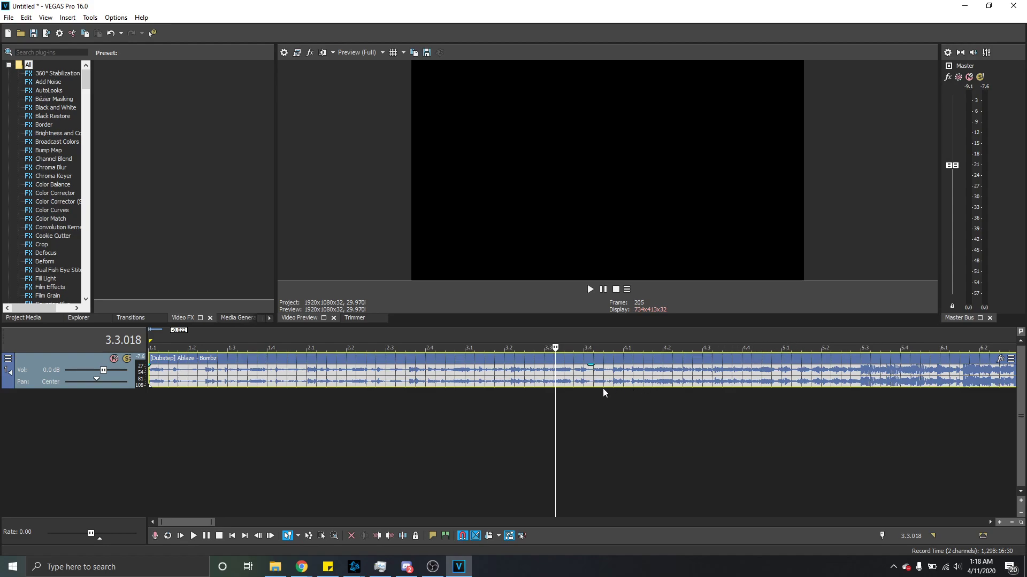
Step: Set the project ruler tempo to 100 beats per minute, applying it with the project properties kept open
{"action": "left_click", "coordinate": [284, 53]}
{"action": "left_click_drag", "start_coordinate": [453, 65], "coordinate": [182, 65]}
{"action": "left_click", "coordinate": [184, 78]}
{"action": "left_click", "coordinate": [245, 135]}
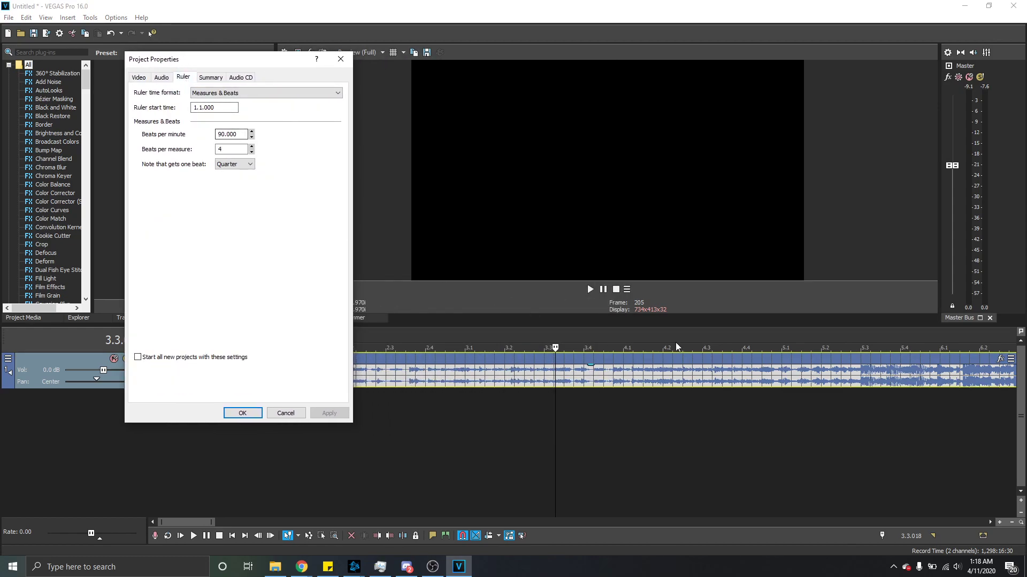
{"action": "left_click", "coordinate": [237, 135]}
{"action": "left_click", "coordinate": [333, 417]}
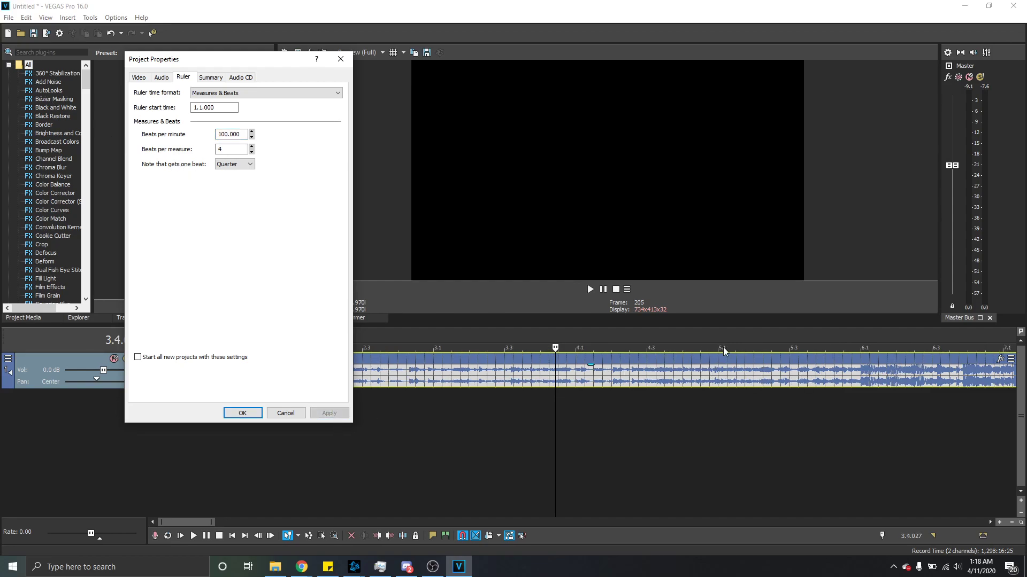
Step: Apply a project ruler tempo of 120 beats per minute
{"action": "left_click_drag", "start_coordinate": [242, 134], "coordinate": [71, 136]}
{"action": "type", "text": "12"}
{"action": "left_click", "coordinate": [342, 415]}
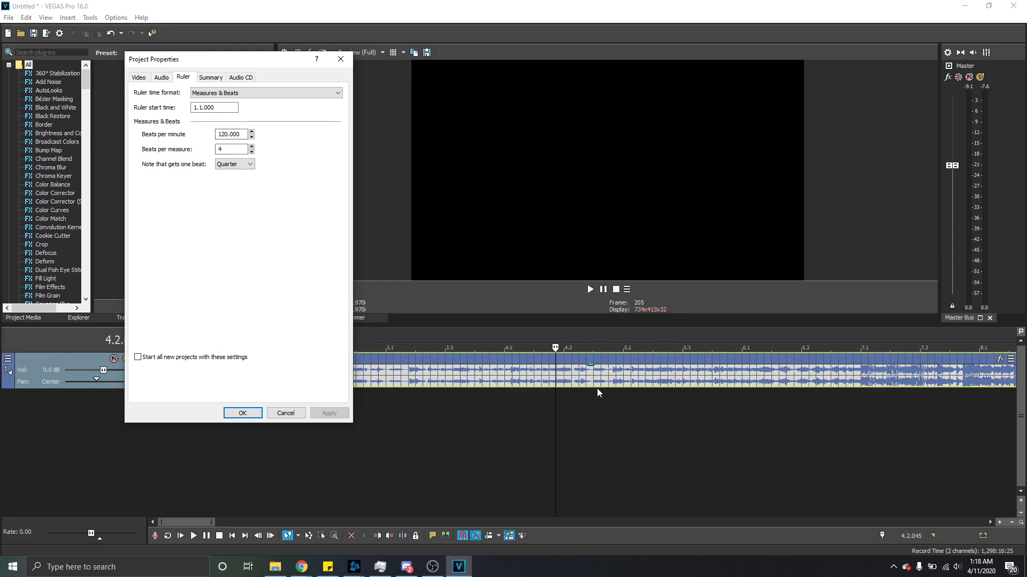
Step: Set the project ruler tempo to 140 beats per minute and accept the project properties
{"action": "left_click_drag", "start_coordinate": [243, 134], "coordinate": [42, 136]}
{"action": "type", "text": "140"}
{"action": "left_click", "coordinate": [330, 413]}
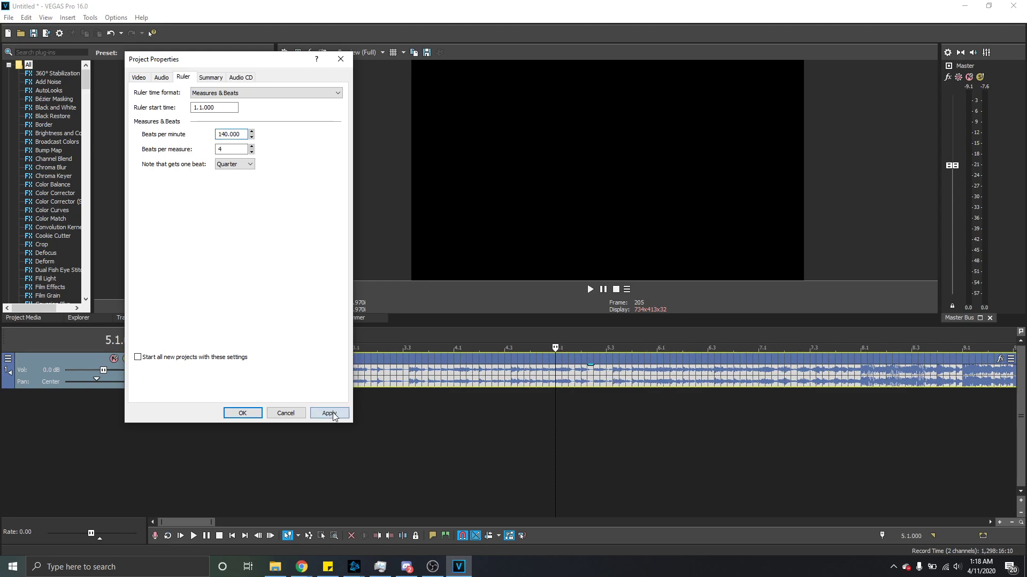
{"action": "left_click", "coordinate": [242, 414]}
{"action": "scroll", "coordinate": [592, 378], "scroll_direction": "up", "scroll_amount": 3}
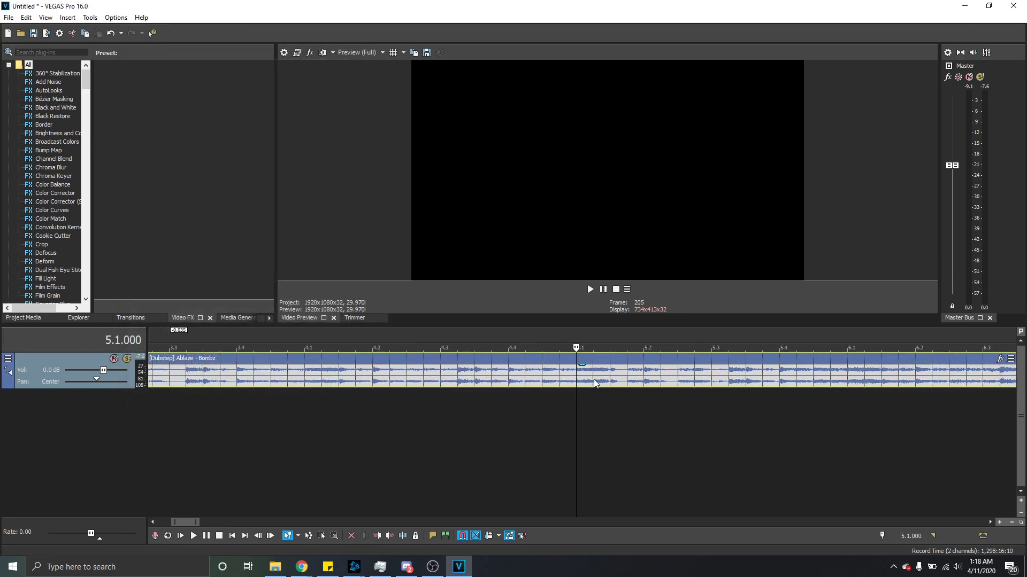
Step: Place the playhead at 9.1.000 and examine the waveform's alignment with the grid line
{"action": "scroll", "coordinate": [593, 378], "scroll_direction": "down", "scroll_amount": 6}
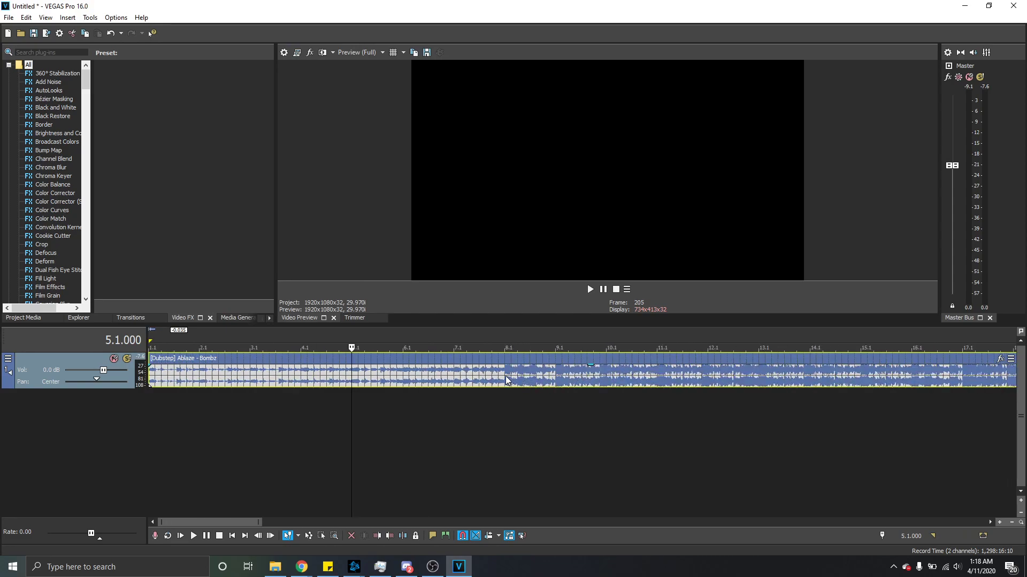
{"action": "left_click", "coordinate": [556, 380]}
{"action": "scroll", "coordinate": [556, 379], "scroll_direction": "up", "scroll_amount": 4}
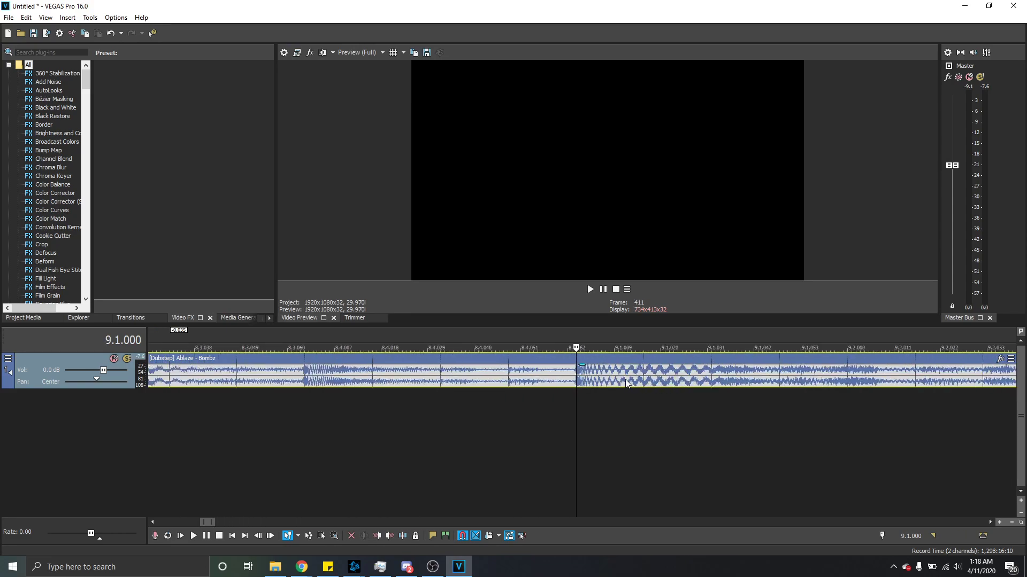
{"action": "scroll", "coordinate": [575, 381], "scroll_direction": "up", "scroll_amount": 6}
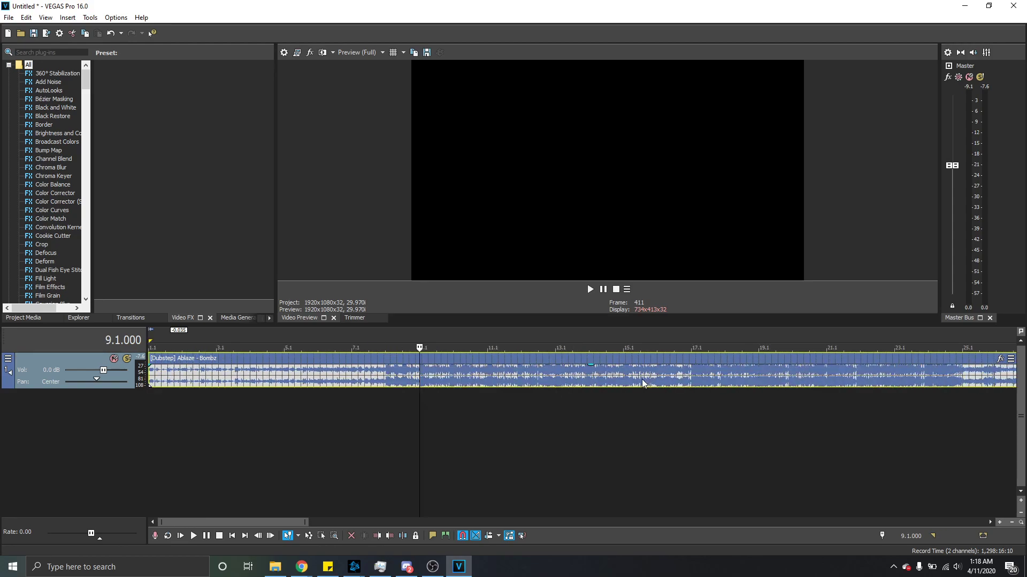
{"action": "scroll", "coordinate": [732, 383], "scroll_direction": "down", "scroll_amount": 3}
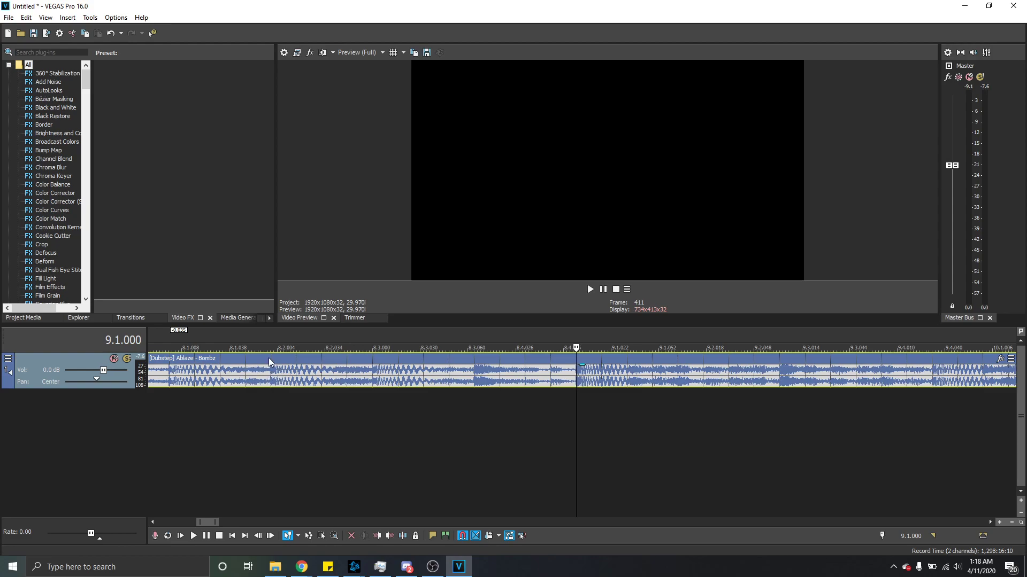
Step: Check the beat at 8.2.000 against its grid line and play the song from that position
{"action": "left_click", "coordinate": [274, 379]}
{"action": "scroll", "coordinate": [518, 393], "scroll_direction": "up", "scroll_amount": 5}
{"action": "scroll", "coordinate": [544, 386], "scroll_direction": "up", "scroll_amount": 2}
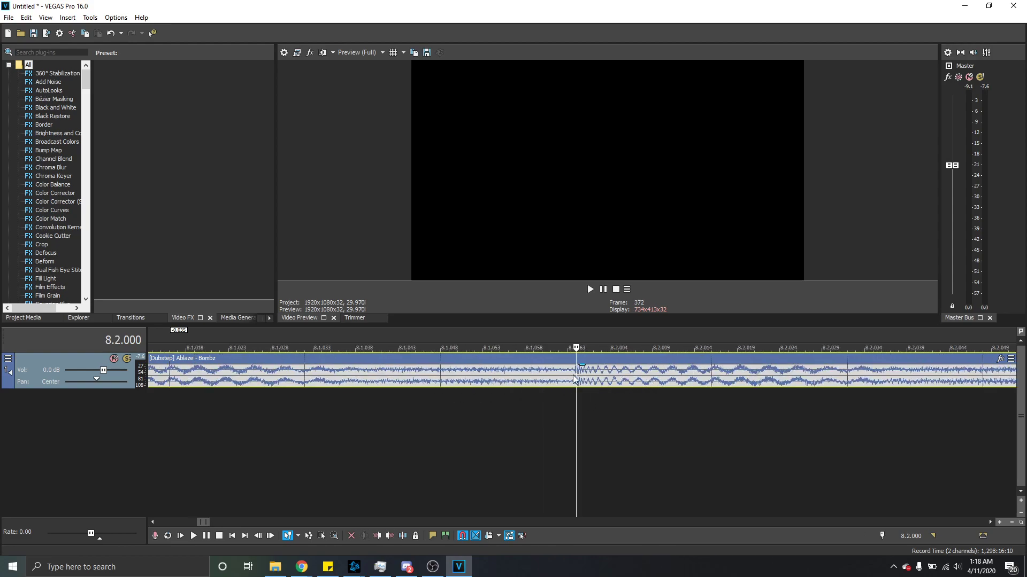
{"action": "scroll", "coordinate": [569, 382], "scroll_direction": "down", "scroll_amount": 8}
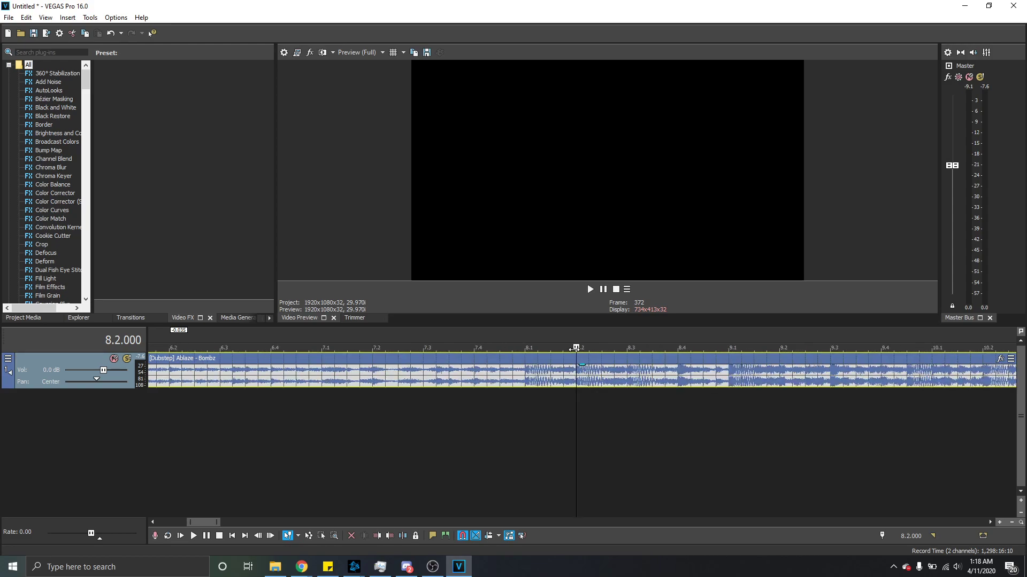
{"action": "key", "text": "space"}
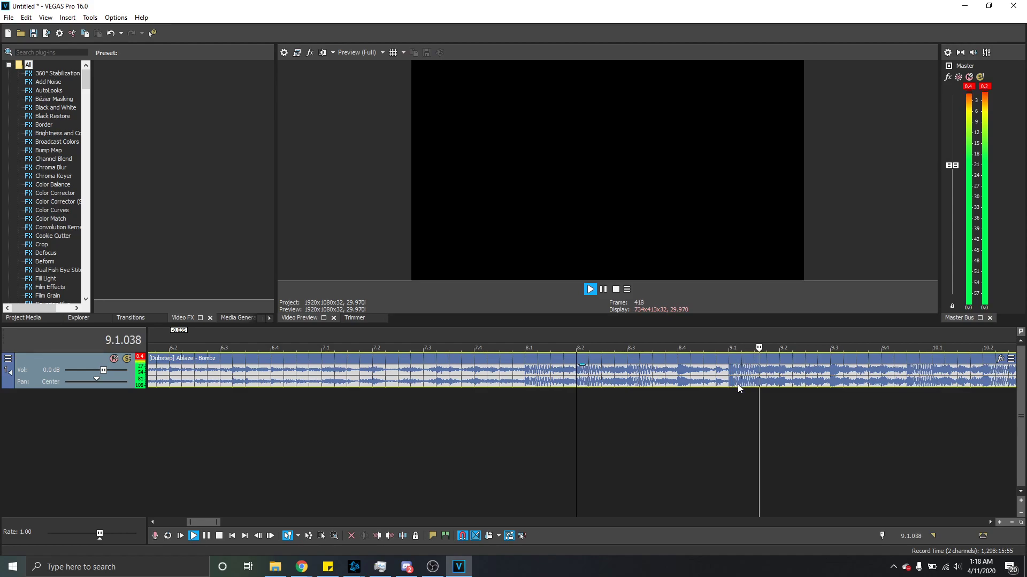
{"action": "key", "text": "space"}
{"action": "scroll", "coordinate": [613, 398], "scroll_direction": "down", "scroll_amount": 5}
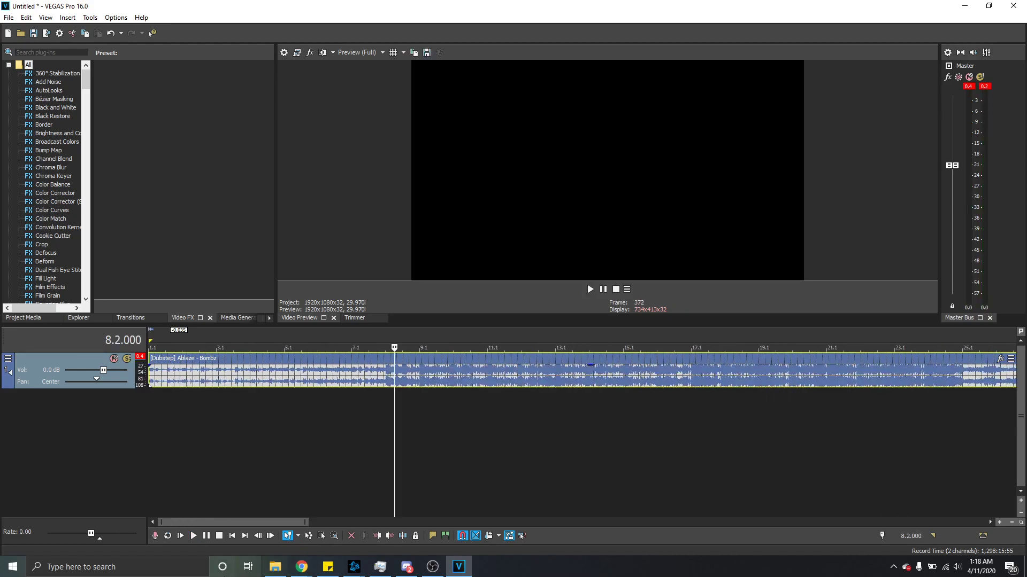
Step: Add the Desert Eagle clip at the timeline start below the song, followed directly by the M21 Sniper clip
{"action": "left_click", "coordinate": [272, 566]}
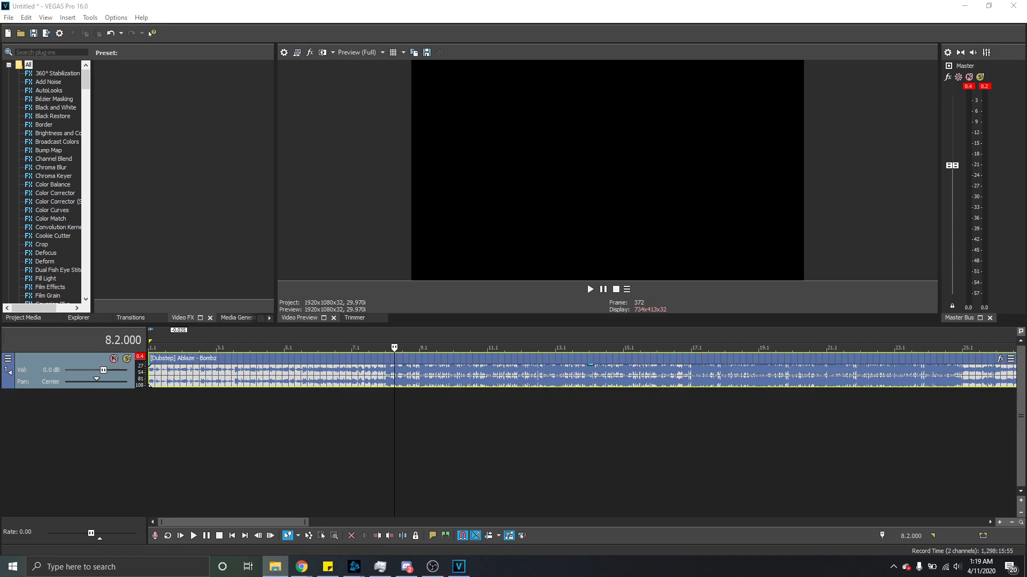
{"action": "left_click_drag", "start_coordinate": [1019, 230], "coordinate": [161, 427]}
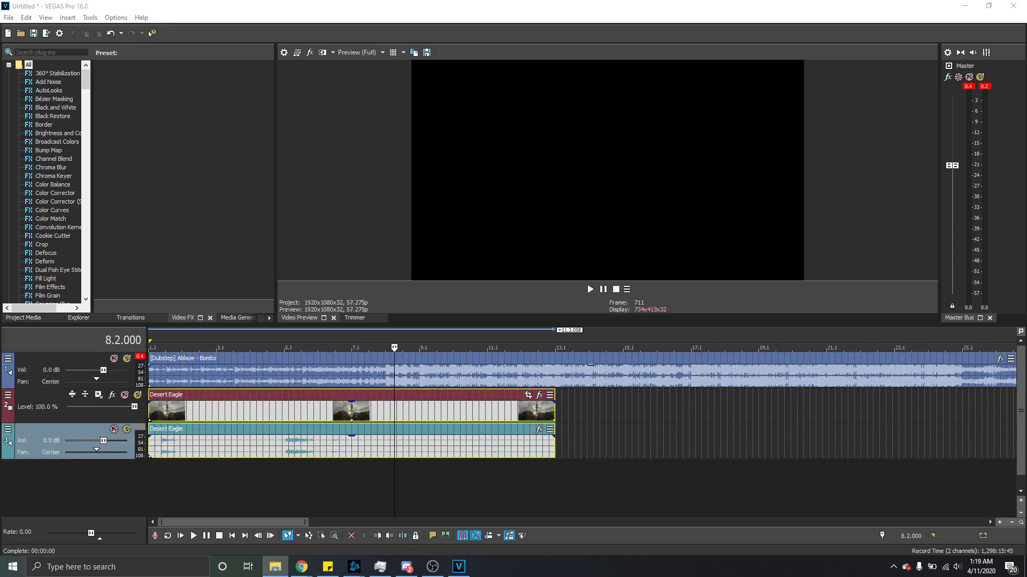
{"action": "left_click_drag", "start_coordinate": [1018, 422], "coordinate": [554, 402]}
Step: Trim the Desert Eagle clip's start to its first gunshot and cut its end to leave a short section
{"action": "left_click", "coordinate": [155, 410]}
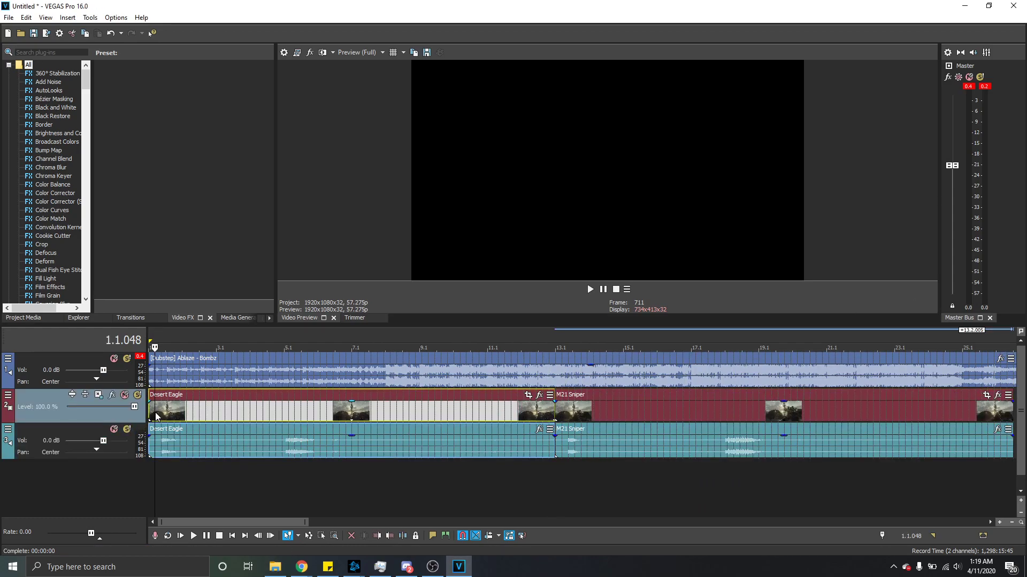
{"action": "key", "text": "space"}
{"action": "scroll", "coordinate": [358, 419], "scroll_direction": "up", "scroll_amount": 3}
{"action": "key", "text": "space"}
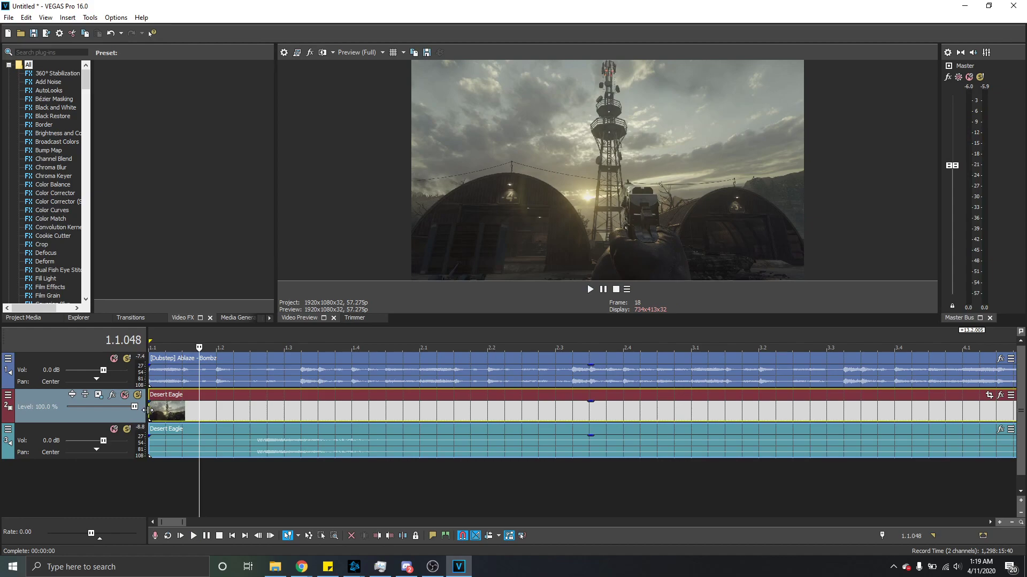
{"action": "left_click_drag", "start_coordinate": [152, 409], "coordinate": [260, 409]}
{"action": "scroll", "coordinate": [447, 424], "scroll_direction": "down", "scroll_amount": 5}
{"action": "scroll", "coordinate": [453, 422], "scroll_direction": "down", "scroll_amount": 4}
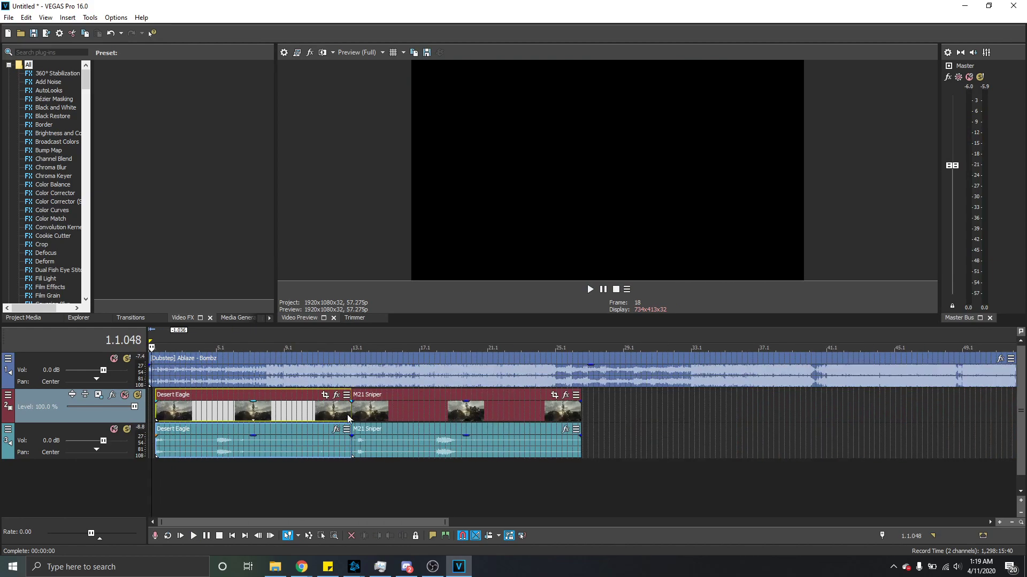
{"action": "left_click_drag", "start_coordinate": [351, 412], "coordinate": [174, 411]}
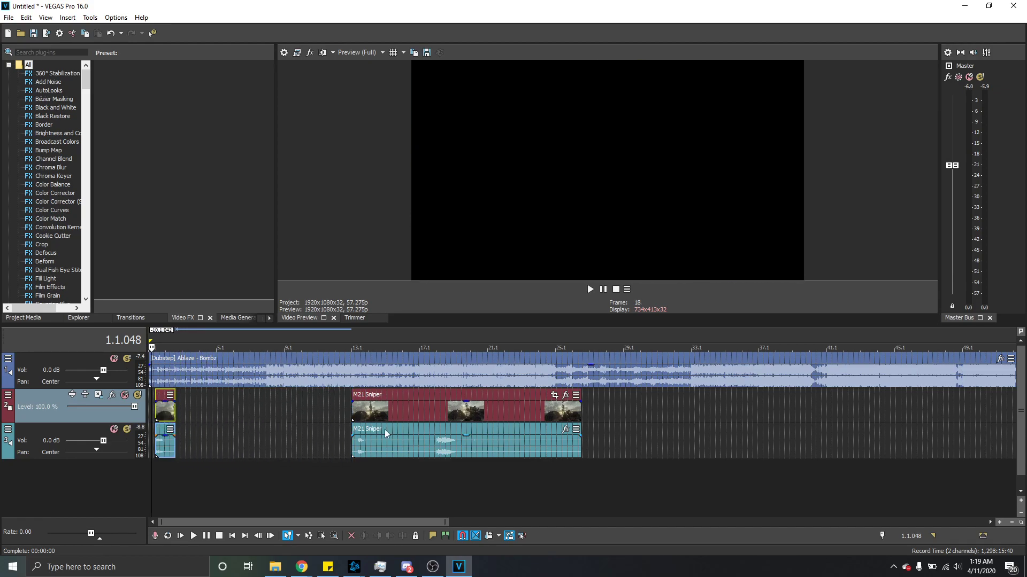
Step: Trim the M21 Sniper clip to a short section from its gunshot and place both clips back to back from 1.1.000
{"action": "left_click", "coordinate": [361, 419]}
{"action": "scroll", "coordinate": [384, 417], "scroll_direction": "up", "scroll_amount": 8}
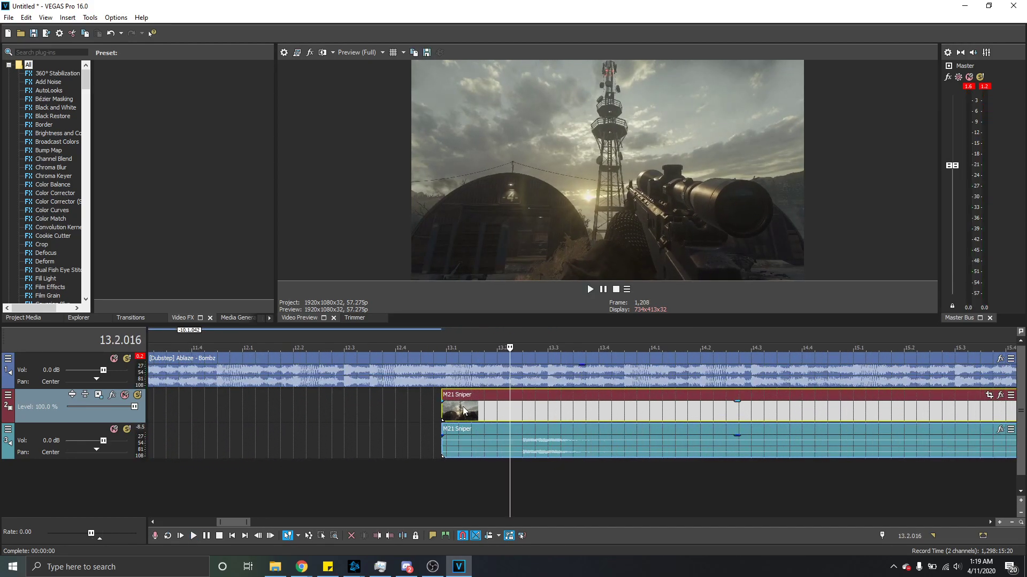
{"action": "left_click_drag", "start_coordinate": [444, 409], "coordinate": [150, 406]}
{"action": "scroll", "coordinate": [614, 423], "scroll_direction": "down", "scroll_amount": 8}
{"action": "left_click", "coordinate": [194, 427]}
{"action": "left_click", "coordinate": [151, 381]}
{"action": "scroll", "coordinate": [246, 386], "scroll_direction": "up", "scroll_amount": 10}
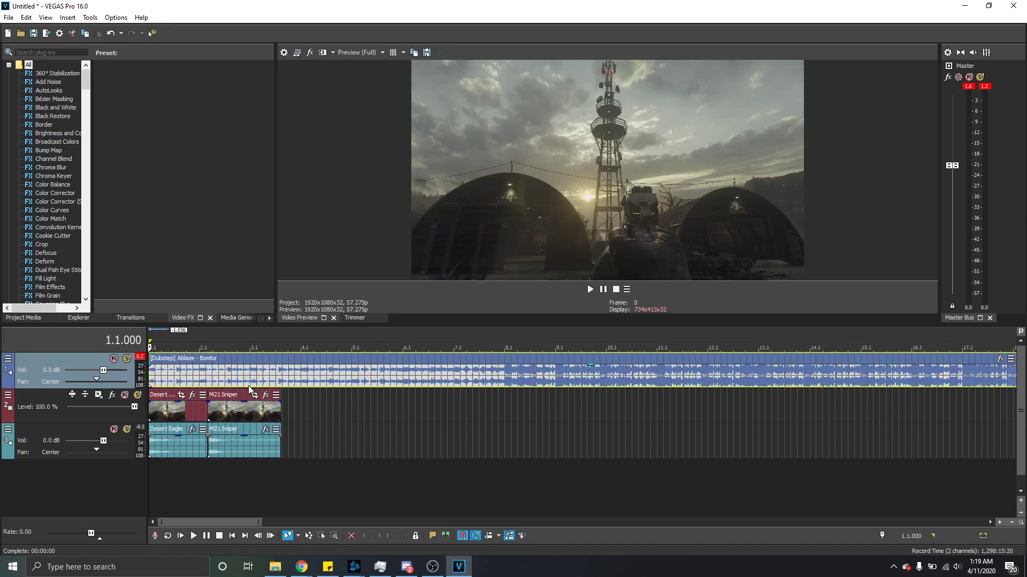
{"action": "scroll", "coordinate": [209, 383], "scroll_direction": "down", "scroll_amount": 3}
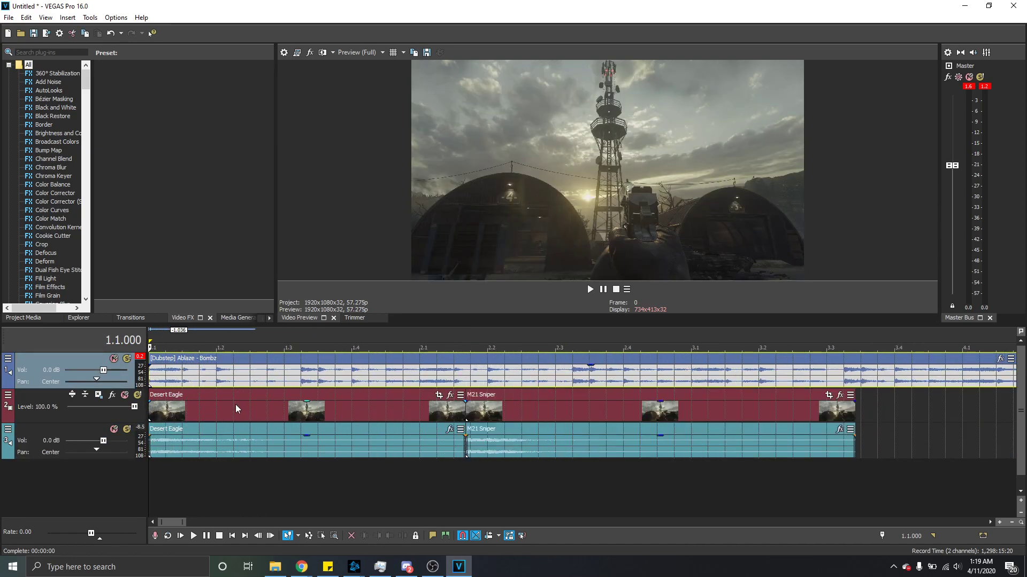
Step: Shorten the Desert Eagle clip to end at beat 1.2 and play it with the song from the start
{"action": "left_click_drag", "start_coordinate": [465, 409], "coordinate": [216, 412]}
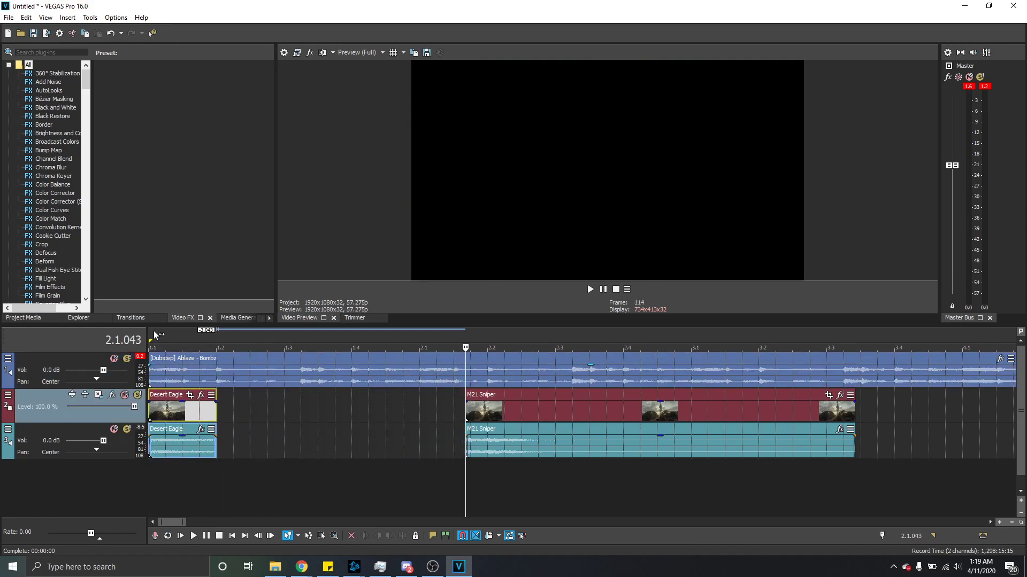
{"action": "left_click", "coordinate": [155, 336]}
{"action": "key", "text": "space"}
{"action": "key", "text": "space"}
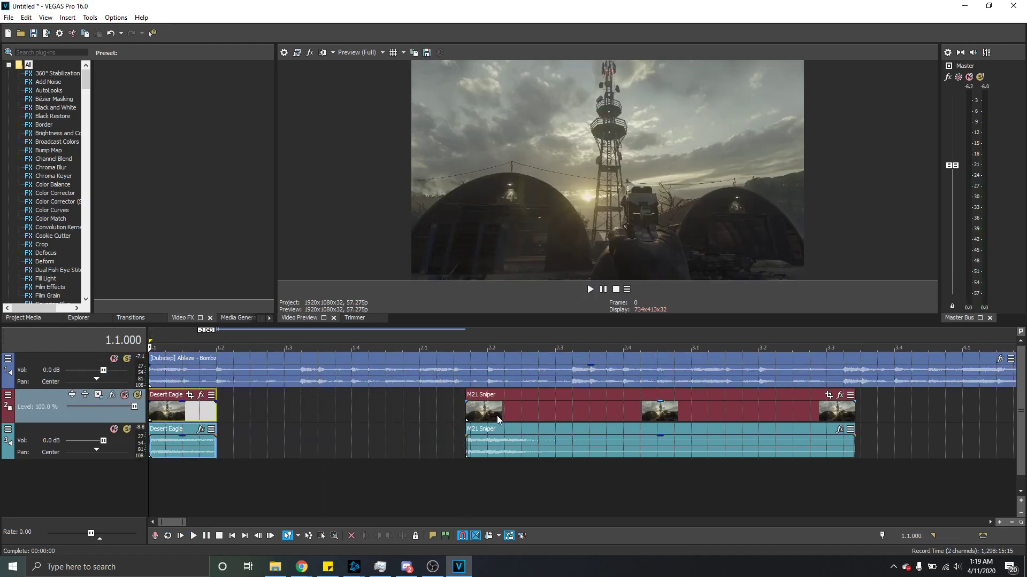
Step: Move both gunshot clips to the song's drop, with the Desert Eagle starting at 9.1.000 and the M21 Sniper at beat 9.3
{"action": "key", "text": "space"}
{"action": "scroll", "coordinate": [427, 420], "scroll_direction": "down", "scroll_amount": 3}
{"action": "left_click", "coordinate": [352, 441]}
{"action": "left_click", "coordinate": [156, 412], "text": "shift"}
{"action": "left_click_drag", "start_coordinate": [156, 412], "coordinate": [799, 408]}
{"action": "key", "text": "space"}
{"action": "left_click", "coordinate": [884, 408]}
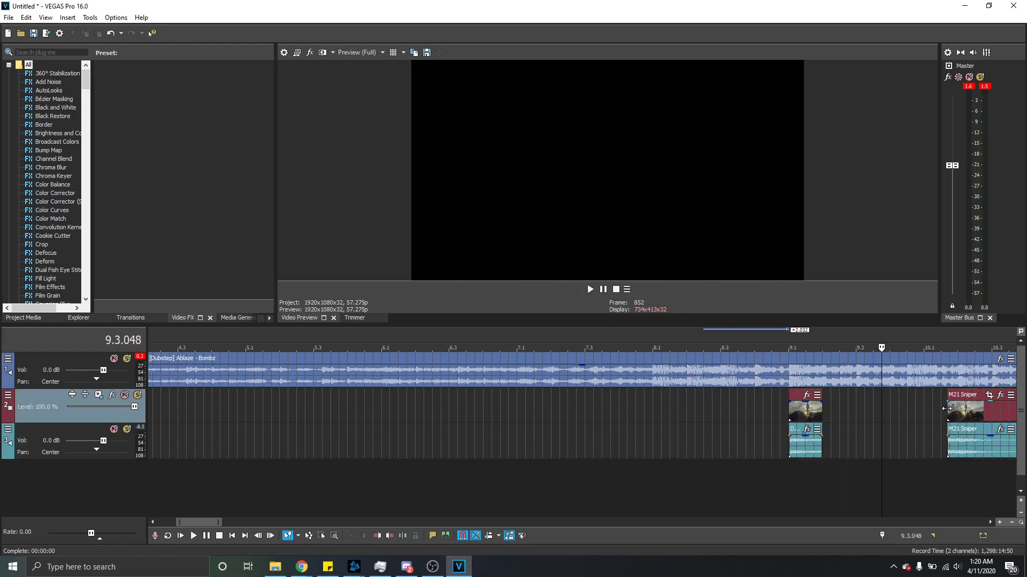
{"action": "left_click_drag", "start_coordinate": [961, 412], "coordinate": [871, 416]}
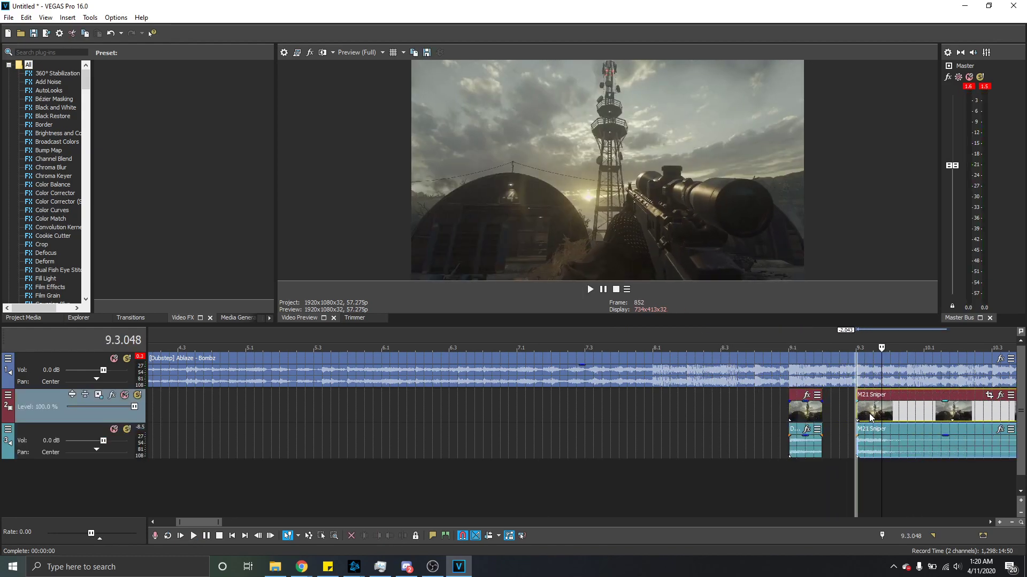
Step: Trim the M21 Sniper clip's end to midway between beats 9.4 and 10.1
{"action": "left_click", "coordinate": [797, 410]}
{"action": "scroll", "coordinate": [798, 411], "scroll_direction": "up", "scroll_amount": 5}
{"action": "scroll", "coordinate": [626, 443], "scroll_direction": "down", "scroll_amount": 2}
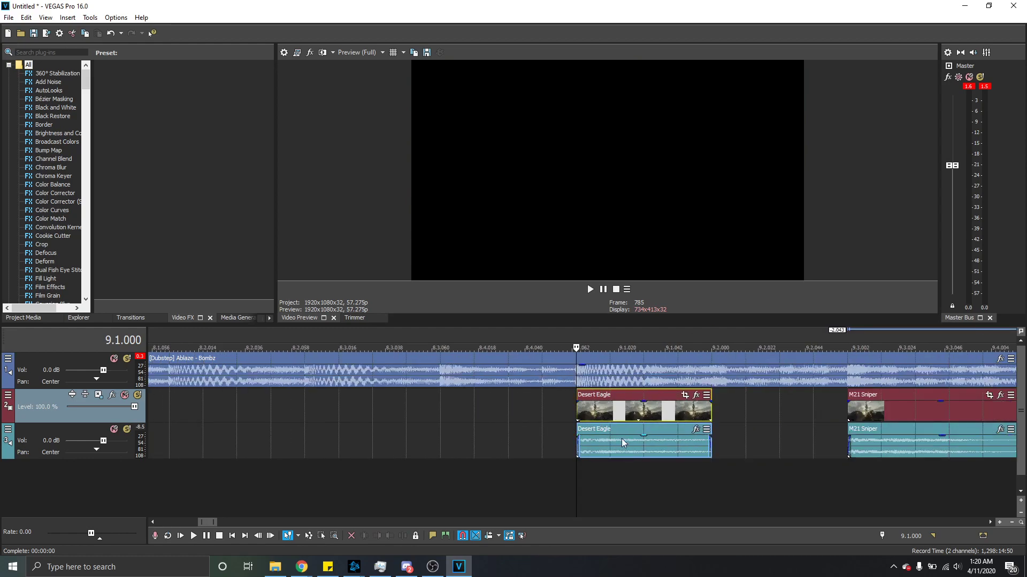
{"action": "scroll", "coordinate": [617, 440], "scroll_direction": "down", "scroll_amount": 3}
{"action": "left_click_drag", "start_coordinate": [969, 417], "coordinate": [752, 417]}
Step: Normalize the audio of the Desert Eagle and M21 Sniper clips together
{"action": "scroll", "coordinate": [640, 430], "scroll_direction": "up", "scroll_amount": 4}
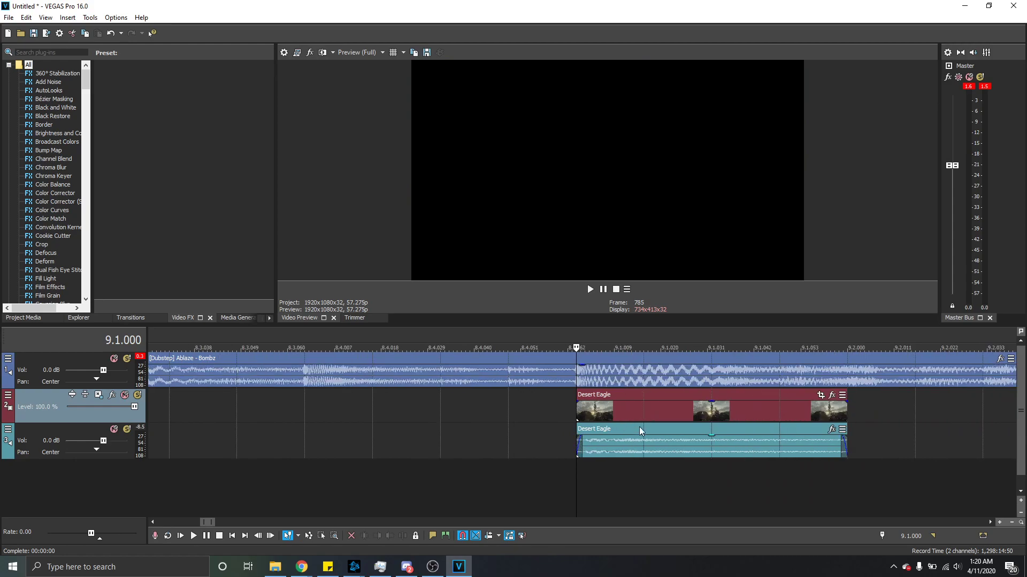
{"action": "scroll", "coordinate": [603, 408], "scroll_direction": "up", "scroll_amount": 2}
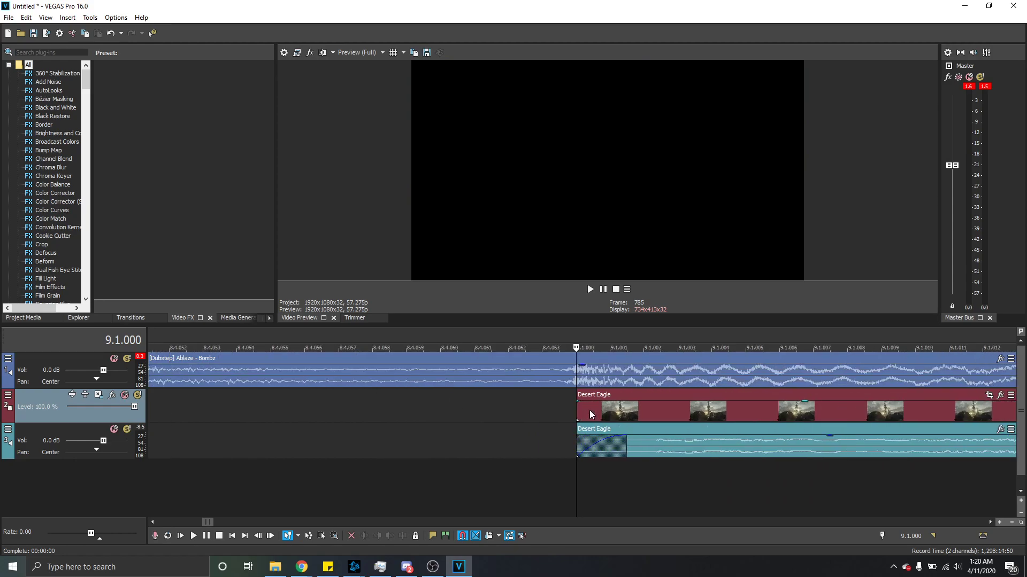
{"action": "scroll", "coordinate": [590, 411], "scroll_direction": "down", "scroll_amount": 3}
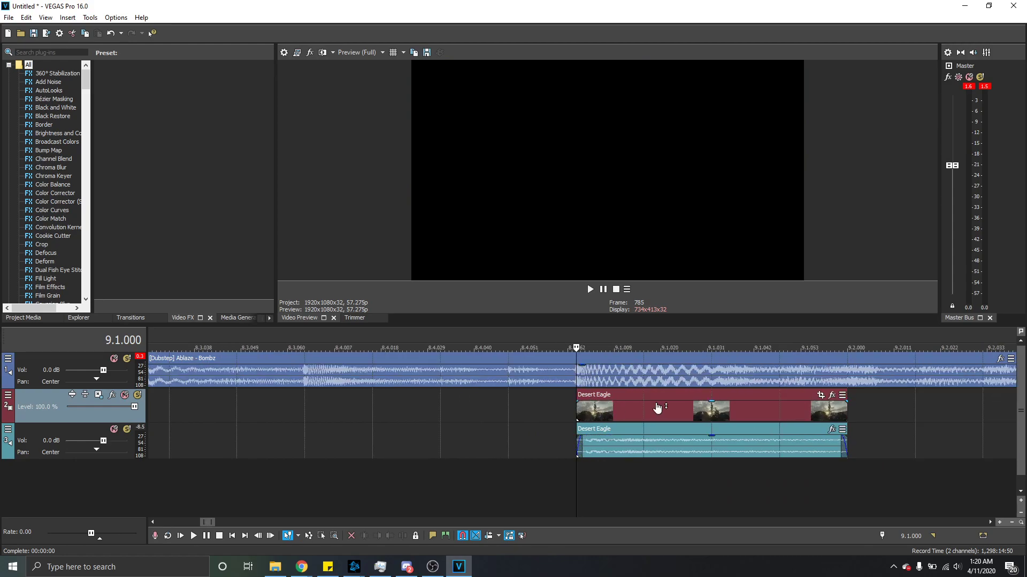
{"action": "scroll", "coordinate": [652, 411], "scroll_direction": "down", "scroll_amount": 2}
{"action": "left_click", "coordinate": [620, 447]}
{"action": "left_click", "coordinate": [740, 448], "text": "ctrl"}
{"action": "right_click", "coordinate": [740, 448]}
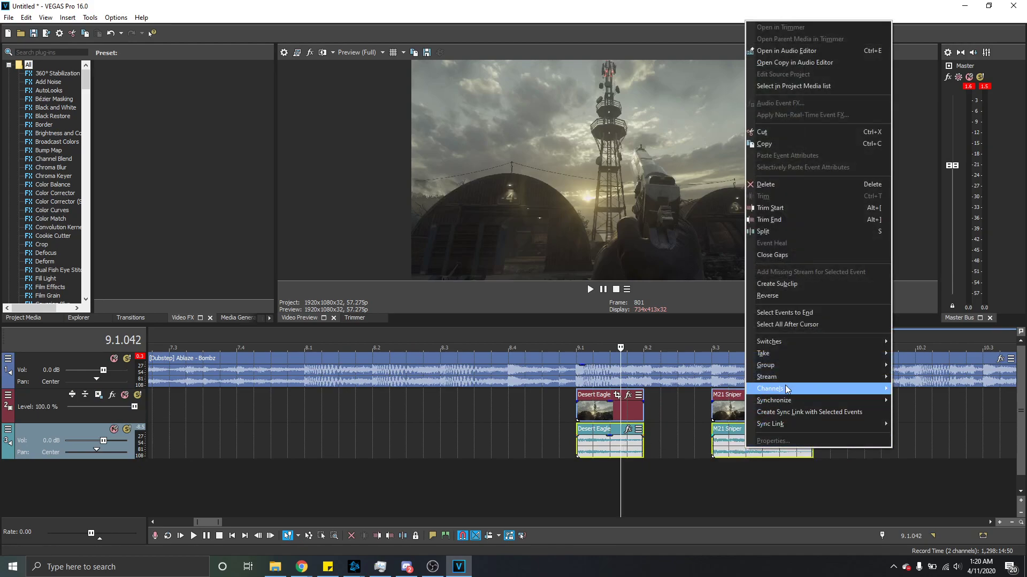
{"action": "mouse_move", "coordinate": [784, 341]}
{"action": "left_click", "coordinate": [907, 390]}
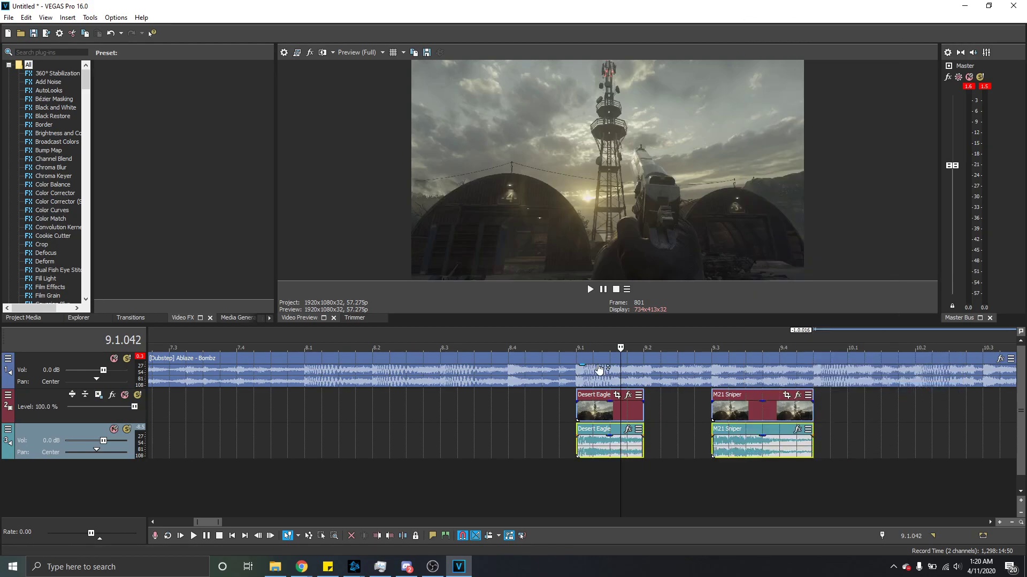
Step: Add an audio fade-out of 0.1.000 to both gunshot clips, spanning the whole Desert Eagle clip
{"action": "left_click", "coordinate": [587, 355]}
{"action": "left_click_drag", "start_coordinate": [642, 435], "coordinate": [504, 435]}
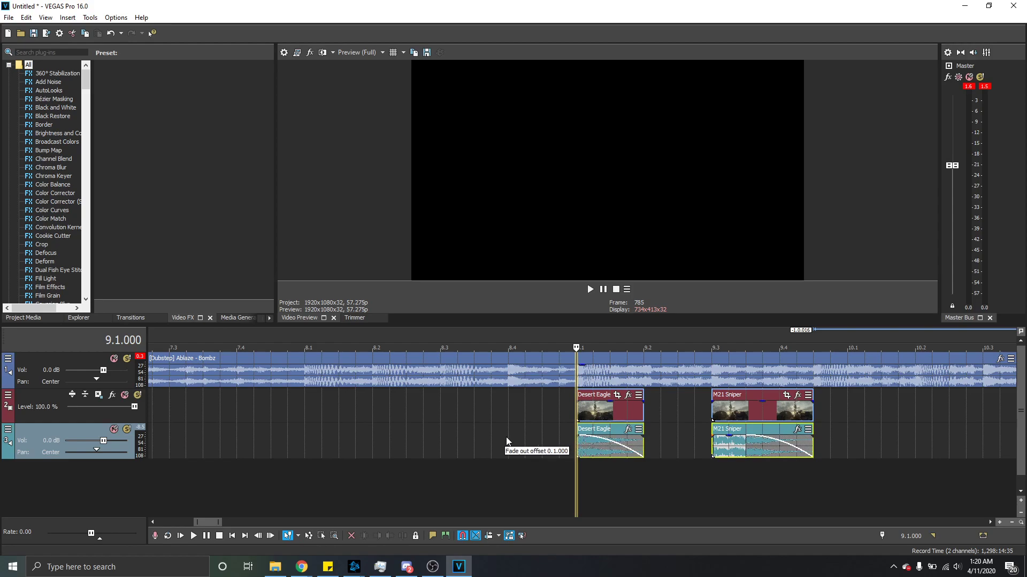
{"action": "left_click", "coordinate": [669, 442]}
{"action": "left_click", "coordinate": [581, 414]}
Step: Play the section from the drop and shorten the M21 Sniper clip to end at beat 9.4
{"action": "scroll", "coordinate": [642, 413], "scroll_direction": "down", "scroll_amount": 2}
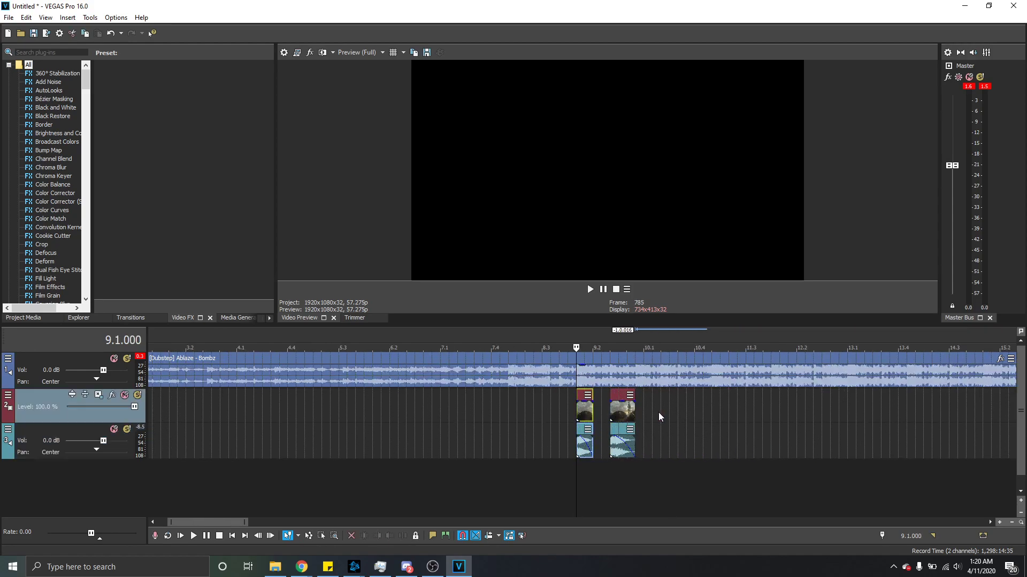
{"action": "key", "text": "space"}
{"action": "scroll", "coordinate": [669, 430], "scroll_direction": "up", "scroll_amount": 1}
{"action": "key", "text": "space"}
{"action": "left_click_drag", "start_coordinate": [645, 446], "coordinate": [629, 371]}
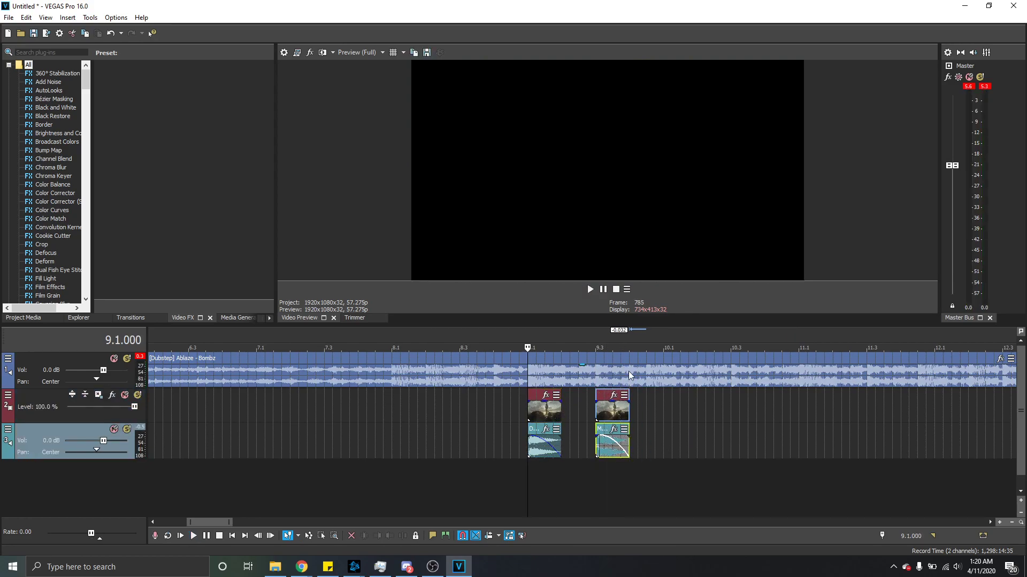
Step: Paste a copy of the Desert Eagle clip at beat 9.4 and play the sequence from 9.1
{"action": "left_click", "coordinate": [544, 409]}
{"action": "key", "text": "ctrl+c"}
{"action": "left_click", "coordinate": [630, 415]}
{"action": "key", "text": "ctrl+v"}
{"action": "left_click", "coordinate": [529, 350]}
{"action": "key", "text": "space"}
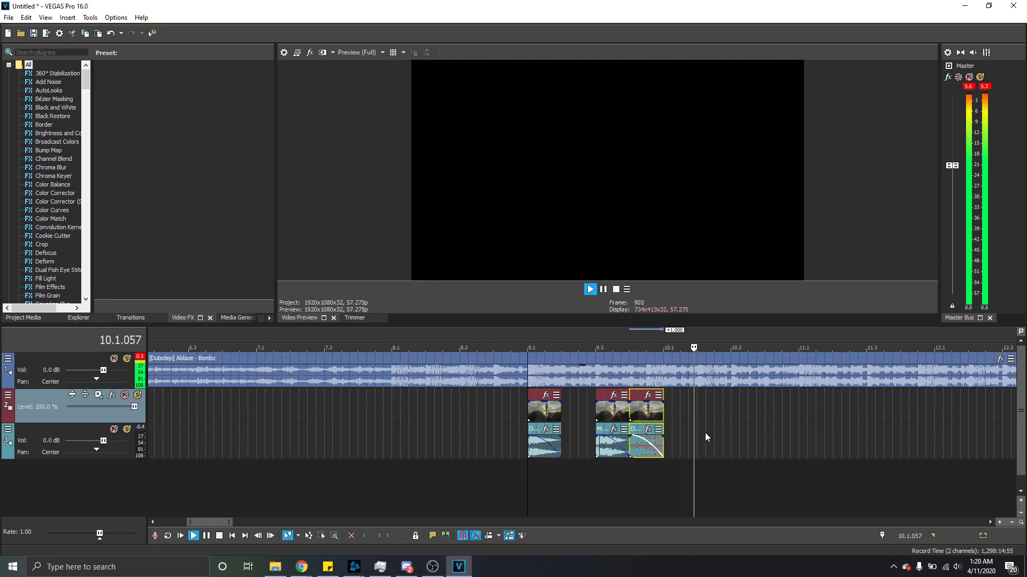
Step: Paste a Desert Eagle copy at beat 10.2 and an M21 Sniper copy at 10.3, and play the sequence from beat 9.1
{"action": "key", "text": "space"}
{"action": "left_click", "coordinate": [698, 407]}
{"action": "key", "text": "ctrl+v"}
{"action": "left_click", "coordinate": [612, 441]}
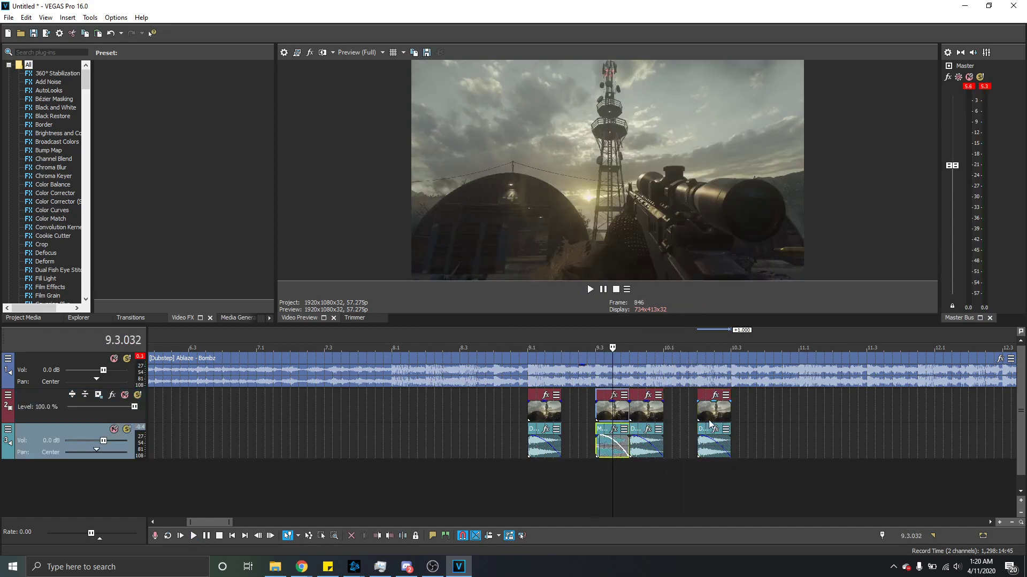
{"action": "left_click", "coordinate": [730, 411]}
{"action": "key", "text": "ctrl+v"}
{"action": "left_click", "coordinate": [532, 343]}
{"action": "key", "text": "space"}
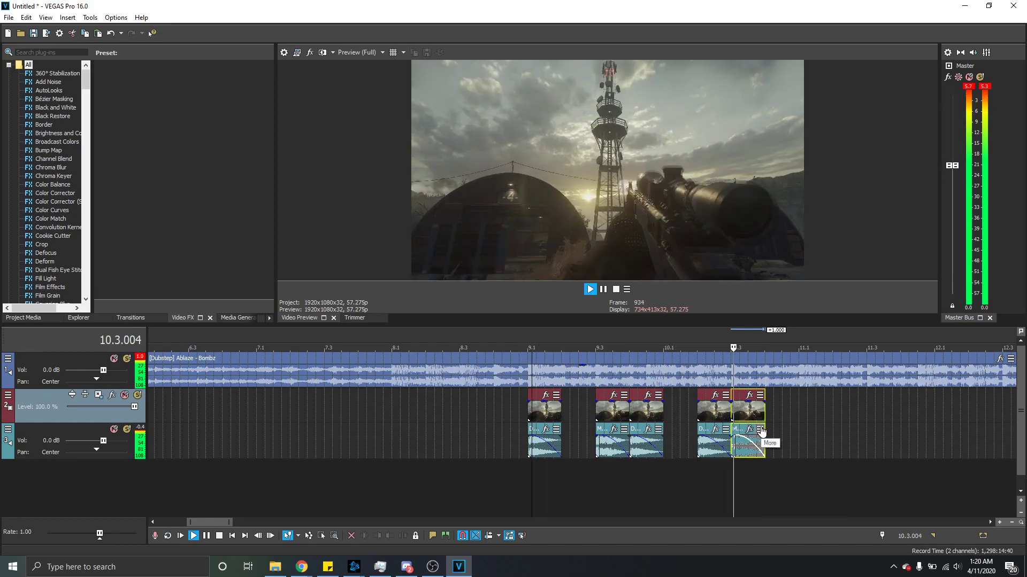
{"action": "key", "text": "space"}
Step: Test how the first Desert Eagle clip snaps at 9.1.000 and examine the snapping options
{"action": "left_click", "coordinate": [559, 413]}
{"action": "scroll", "coordinate": [558, 411], "scroll_direction": "up", "scroll_amount": 3}
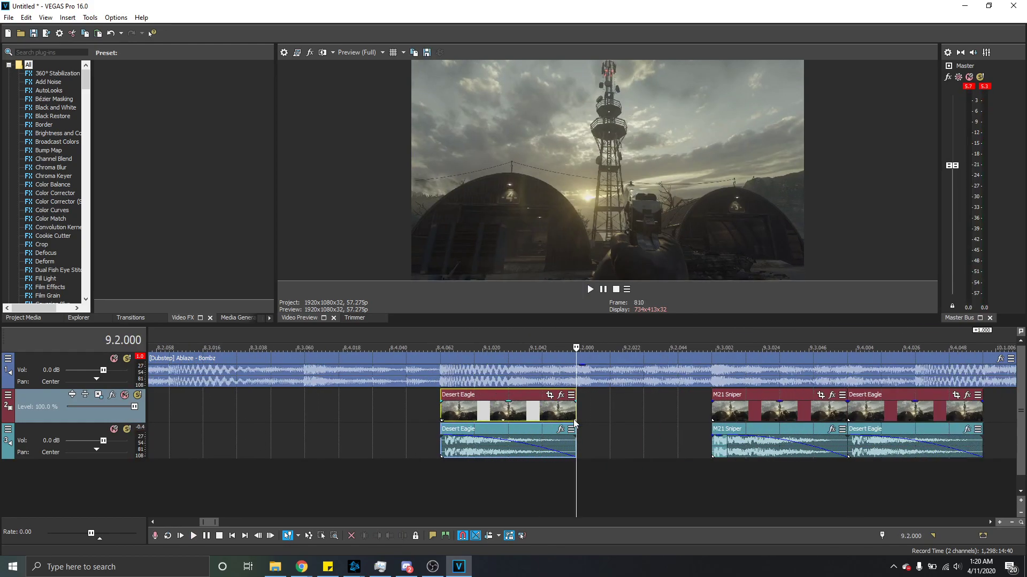
{"action": "mouse_move", "coordinate": [475, 421]}
{"action": "left_mouse_down"}
{"action": "mouse_move", "coordinate": [503, 416]}
{"action": "mouse_move", "coordinate": [469, 414]}
{"action": "left_mouse_up"}
{"action": "left_click", "coordinate": [434, 409]}
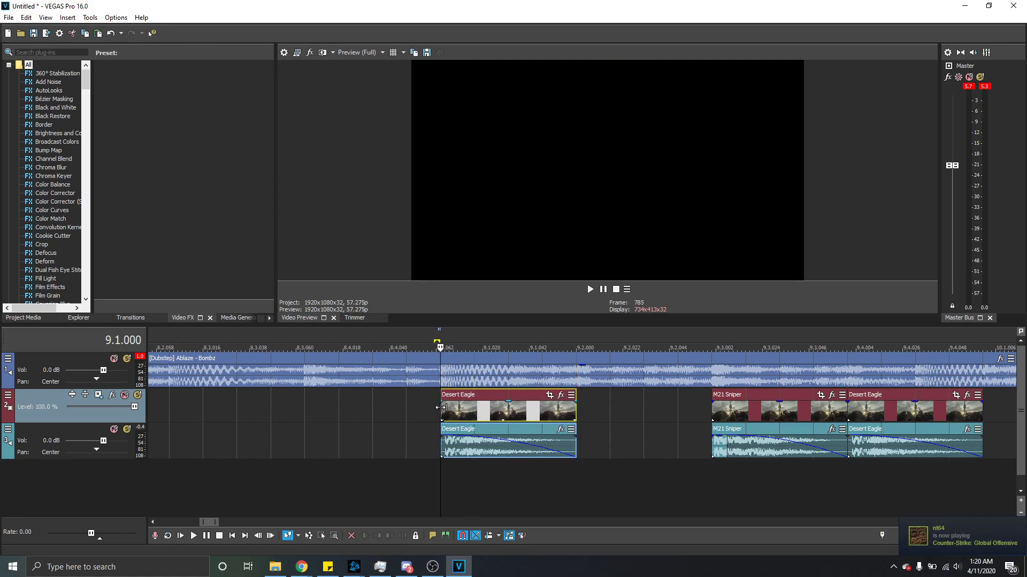
{"action": "left_click", "coordinate": [114, 18]}
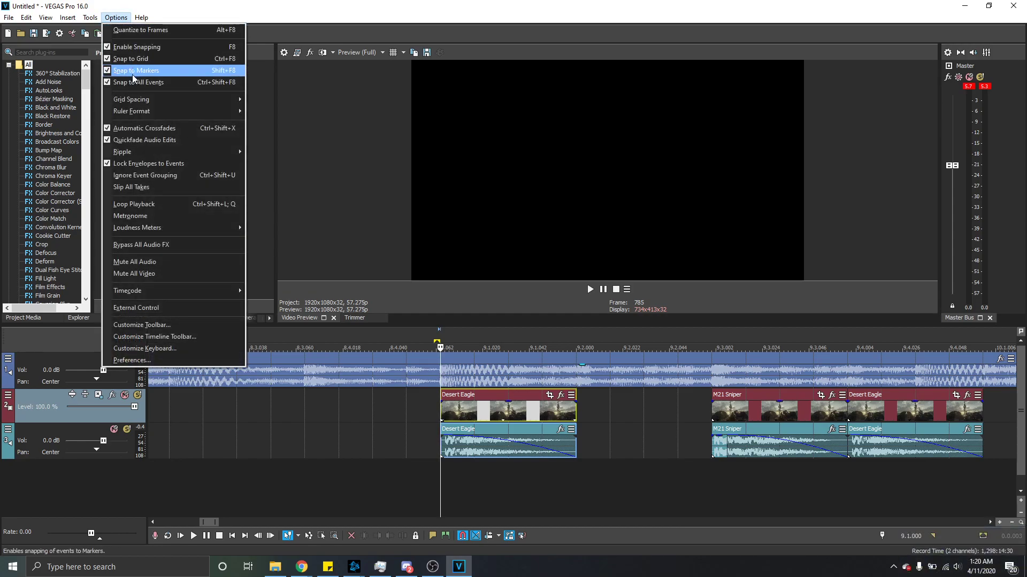
{"action": "left_click", "coordinate": [439, 417]}
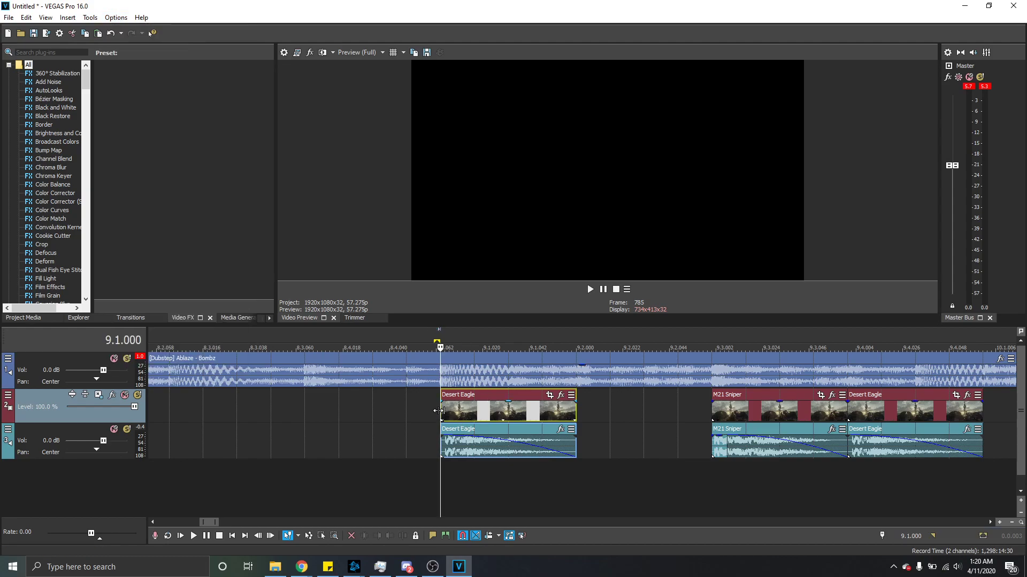
{"action": "scroll", "coordinate": [486, 421], "scroll_direction": "up", "scroll_amount": 5}
{"action": "scroll", "coordinate": [601, 428], "scroll_direction": "down", "scroll_amount": 2}
{"action": "mouse_move", "coordinate": [600, 425]}
{"action": "left_mouse_down"}
{"action": "mouse_move", "coordinate": [631, 418]}
{"action": "mouse_move", "coordinate": [613, 418]}
{"action": "left_mouse_up"}
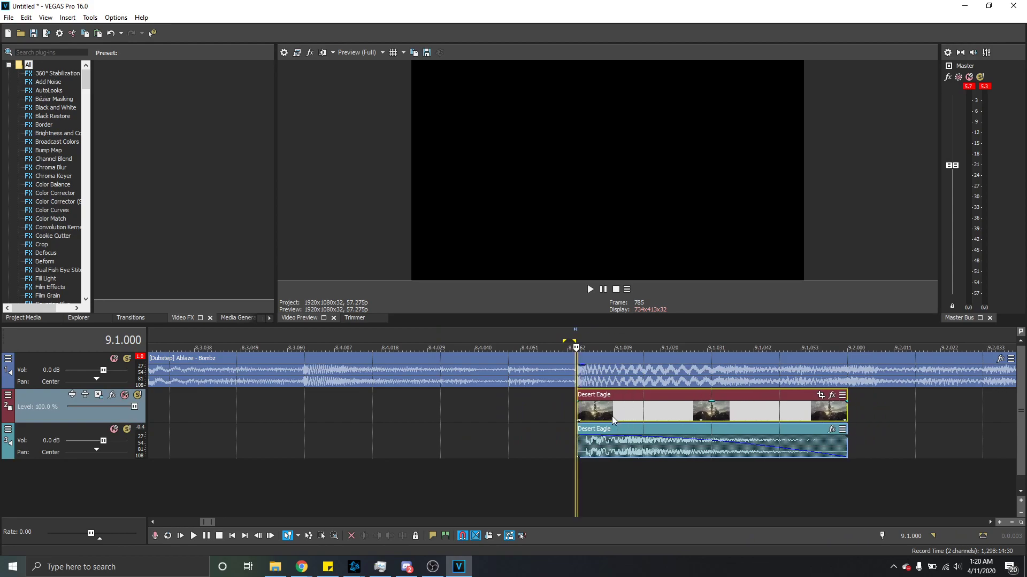
Step: Try Half as the note that gets one beat in the project's ruler settings, apply it, and restore Quarter
{"action": "left_click", "coordinate": [116, 18]}
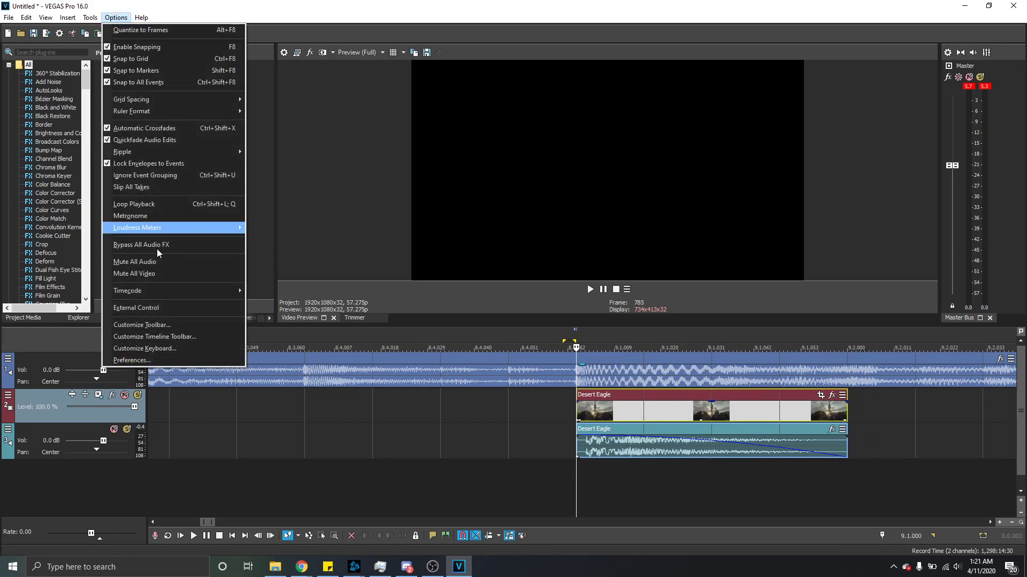
{"action": "left_click", "coordinate": [284, 55]}
{"action": "left_click", "coordinate": [284, 54]}
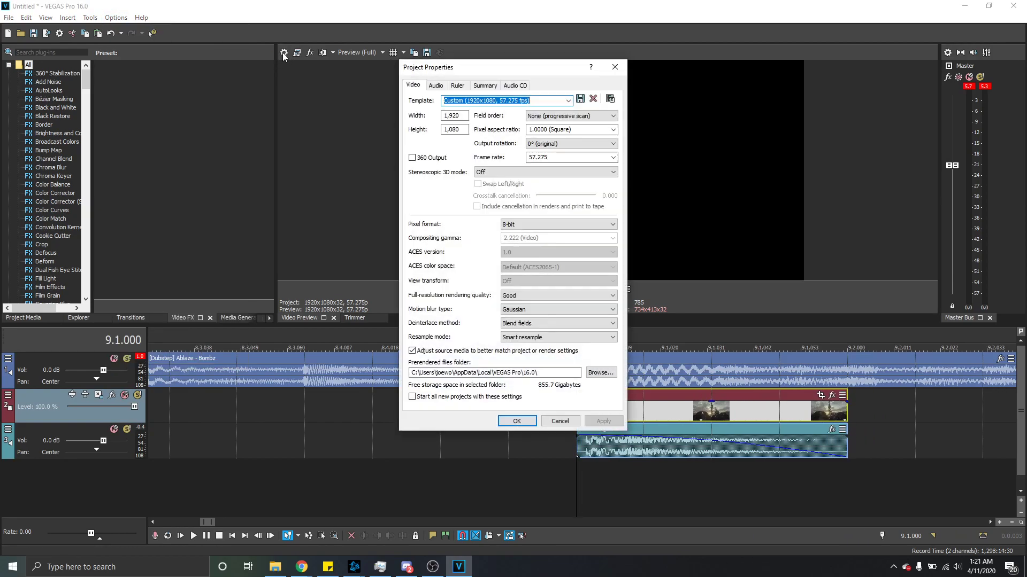
{"action": "left_click", "coordinate": [458, 85]}
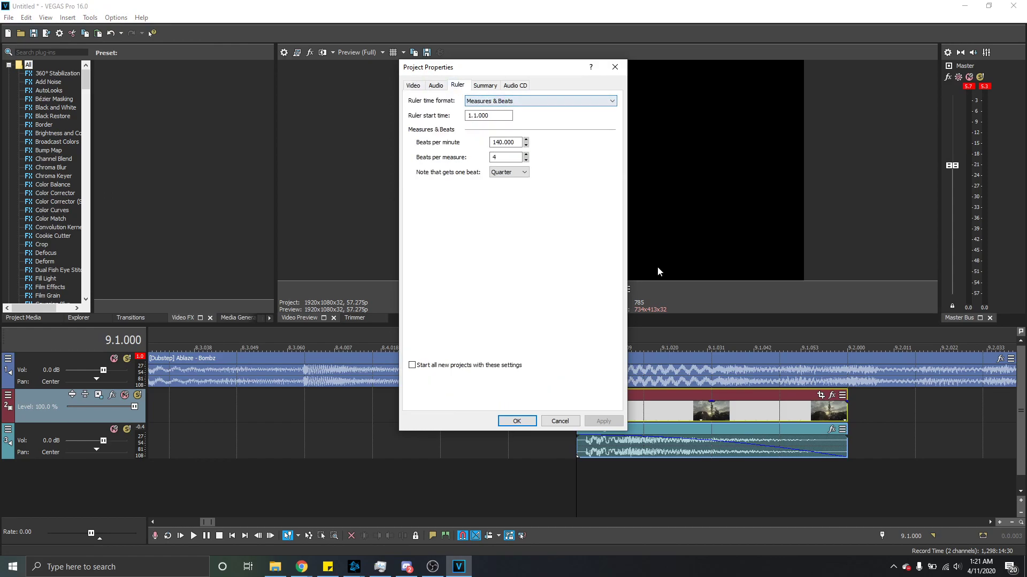
{"action": "left_click", "coordinate": [508, 173]}
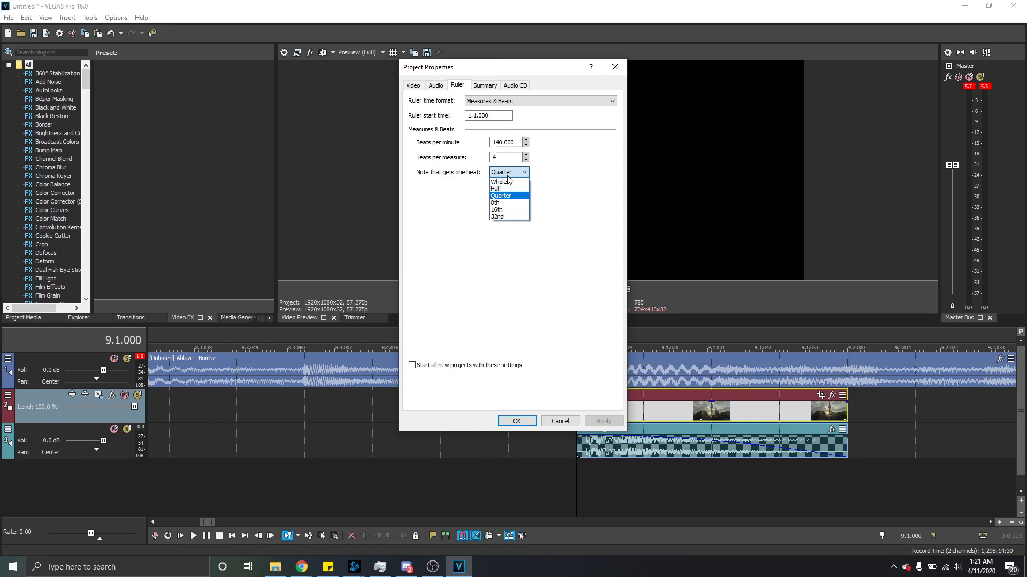
{"action": "left_click", "coordinate": [507, 189]}
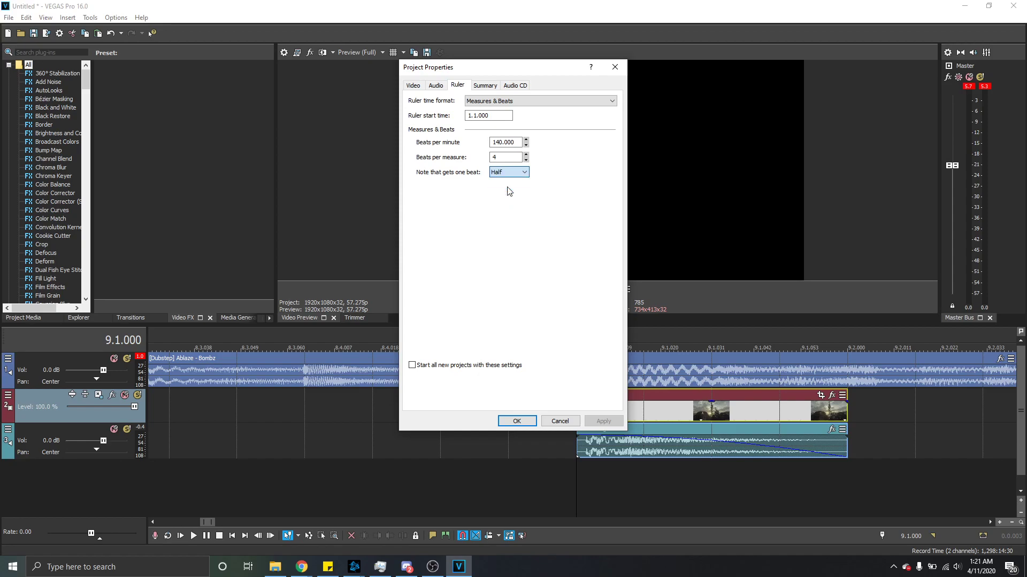
{"action": "left_click", "coordinate": [615, 425]}
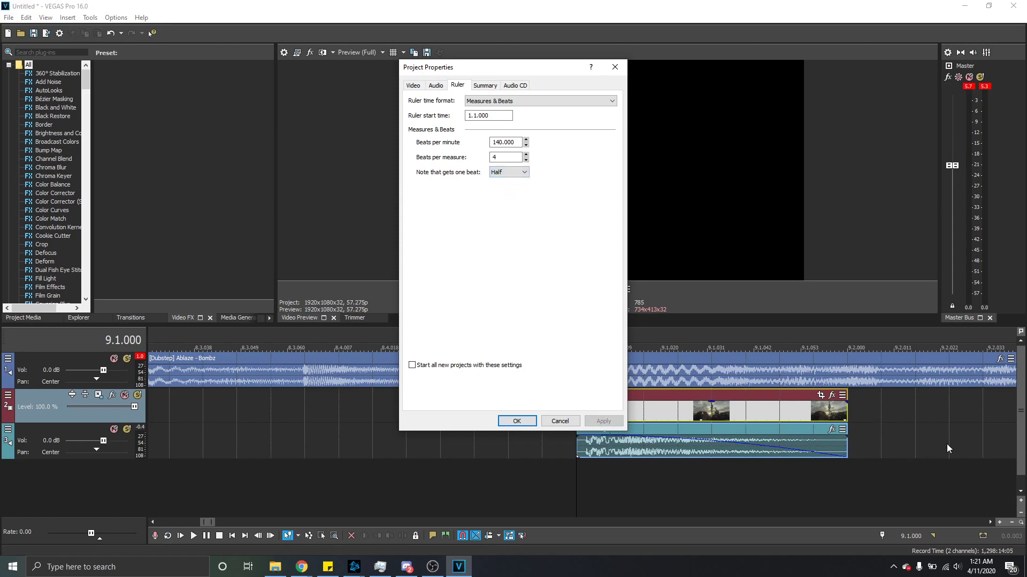
{"action": "left_click", "coordinate": [508, 172]}
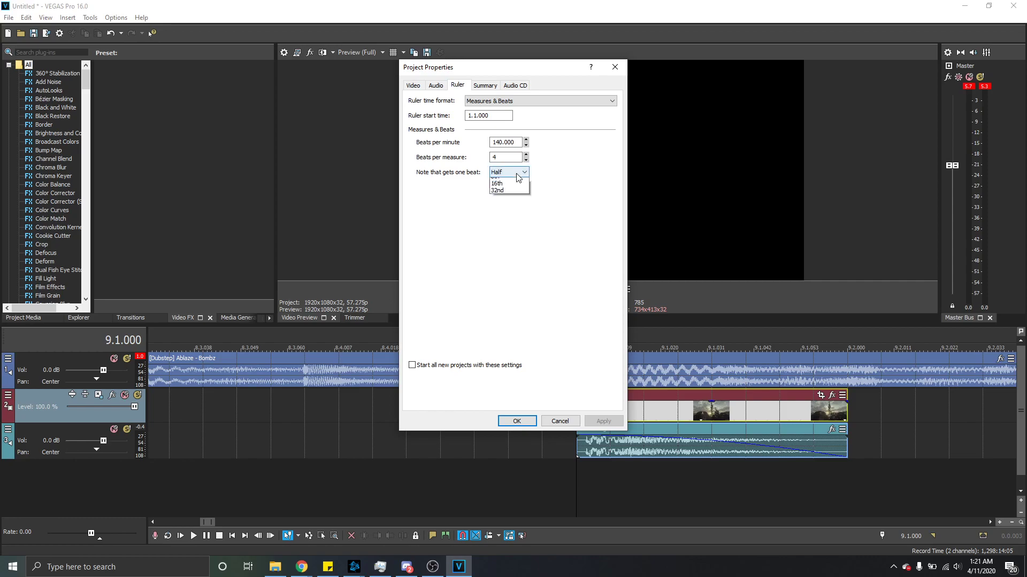
{"action": "left_click", "coordinate": [511, 197]}
{"action": "left_click", "coordinate": [524, 421]}
Step: Delete the Ablaze - Bombz song and add MDK - Frostbite to the same audio track near the timeline start
{"action": "scroll", "coordinate": [573, 391], "scroll_direction": "down", "scroll_amount": 8}
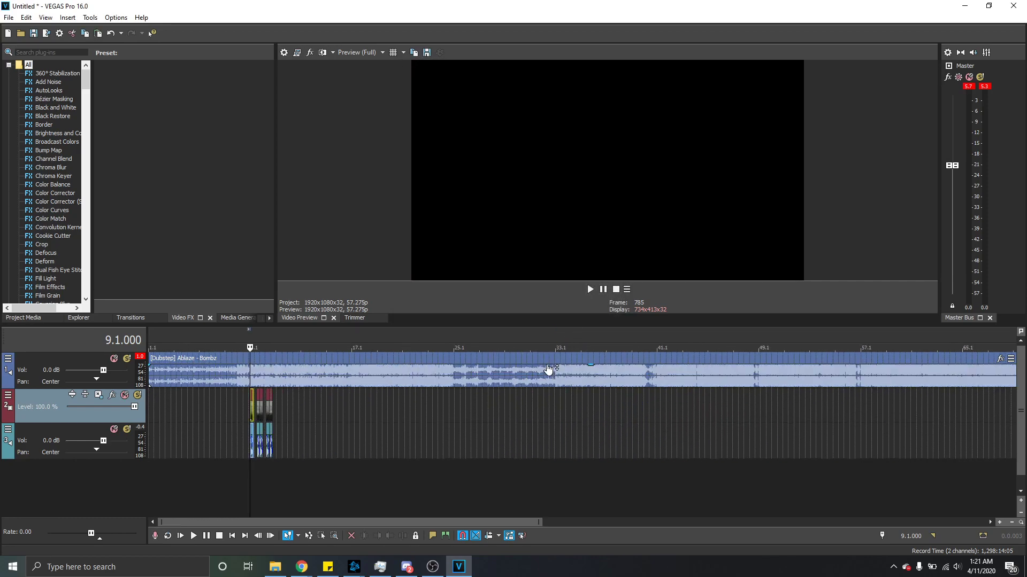
{"action": "left_click", "coordinate": [385, 374]}
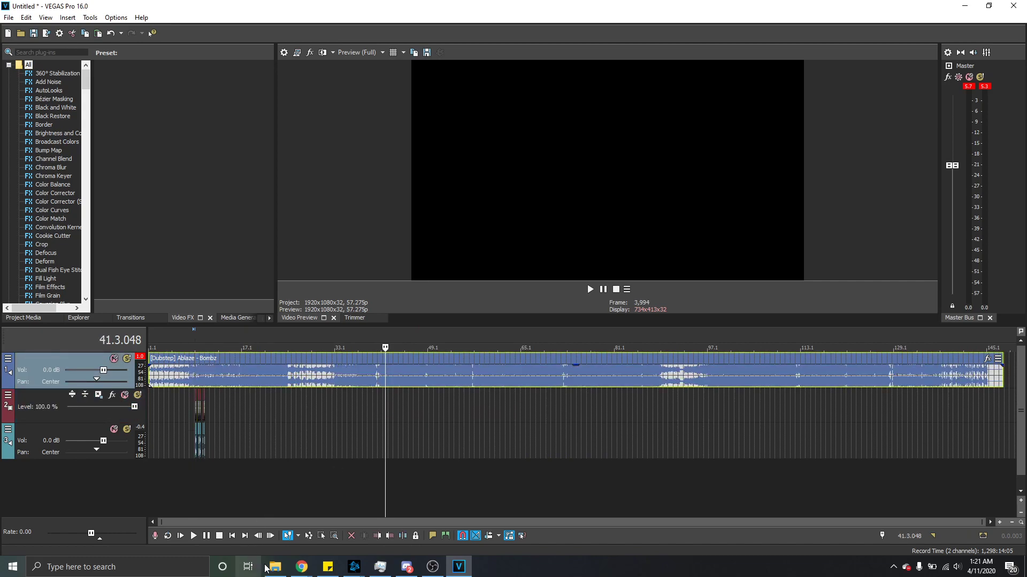
{"action": "key", "text": "Delete"}
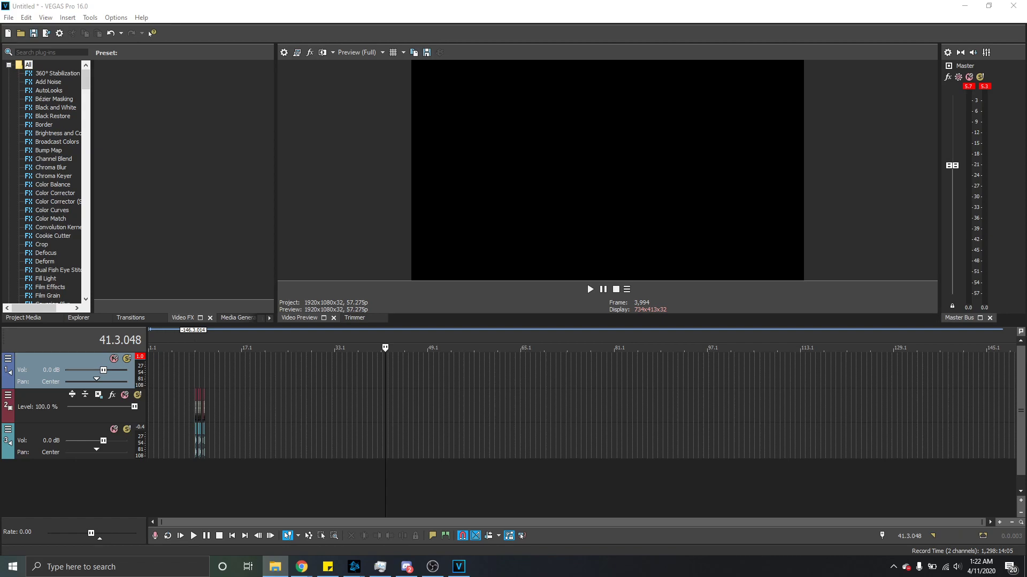
{"action": "left_click_drag", "start_coordinate": [1026, 299], "coordinate": [155, 376]}
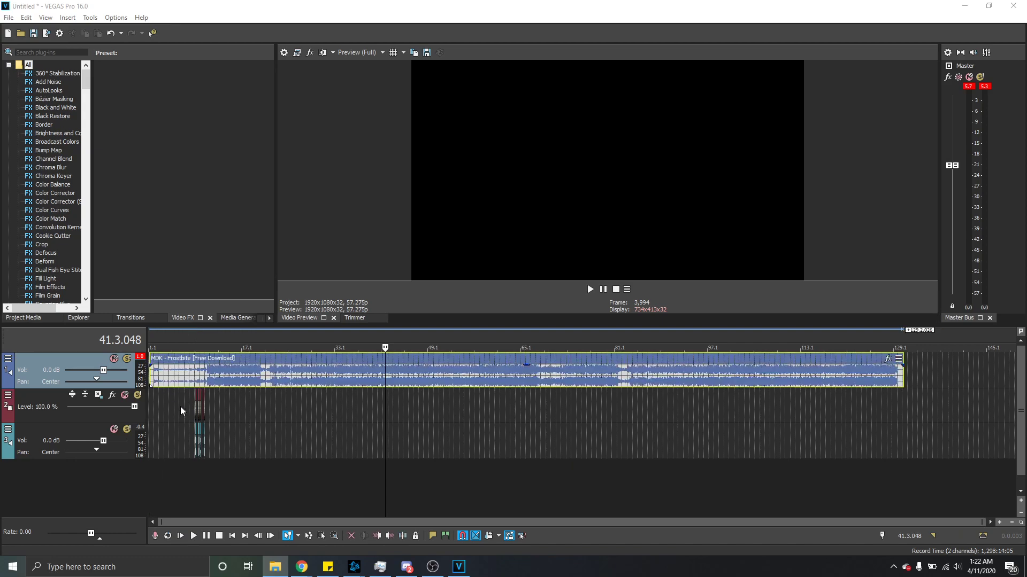
Step: Select all the gunshot clips and move them together to start around beat 15.3, past the new song's drop
{"action": "left_click", "coordinate": [181, 406]}
{"action": "left_click", "coordinate": [155, 406]}
{"action": "scroll", "coordinate": [374, 402], "scroll_direction": "up", "scroll_amount": 5}
{"action": "left_click", "coordinate": [525, 407]}
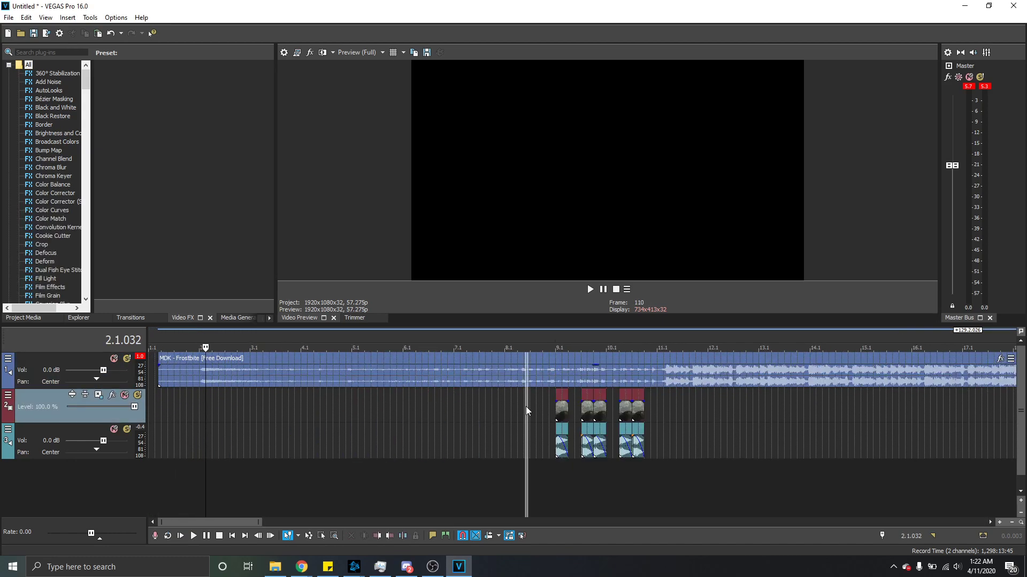
{"action": "left_click", "coordinate": [589, 429]}
{"action": "left_click_drag", "start_coordinate": [564, 413], "coordinate": [900, 412]}
Step: Play the MDK - Frostbite song from near its beginning
{"action": "left_click", "coordinate": [165, 336]}
{"action": "scroll", "coordinate": [559, 388], "scroll_direction": "up", "scroll_amount": 4}
{"action": "key", "text": "space"}
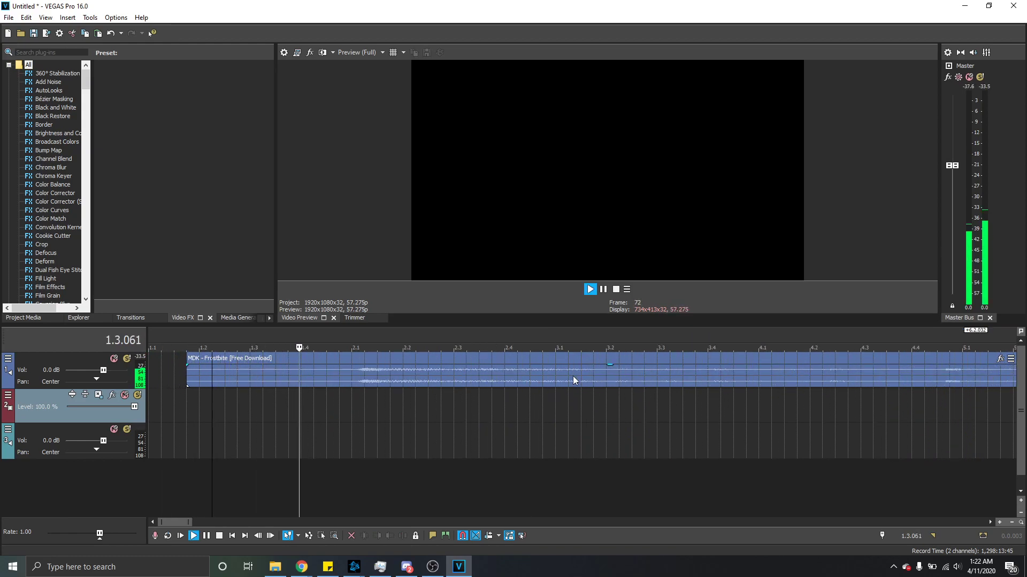
{"action": "scroll", "coordinate": [431, 380], "scroll_direction": "down", "scroll_amount": 4}
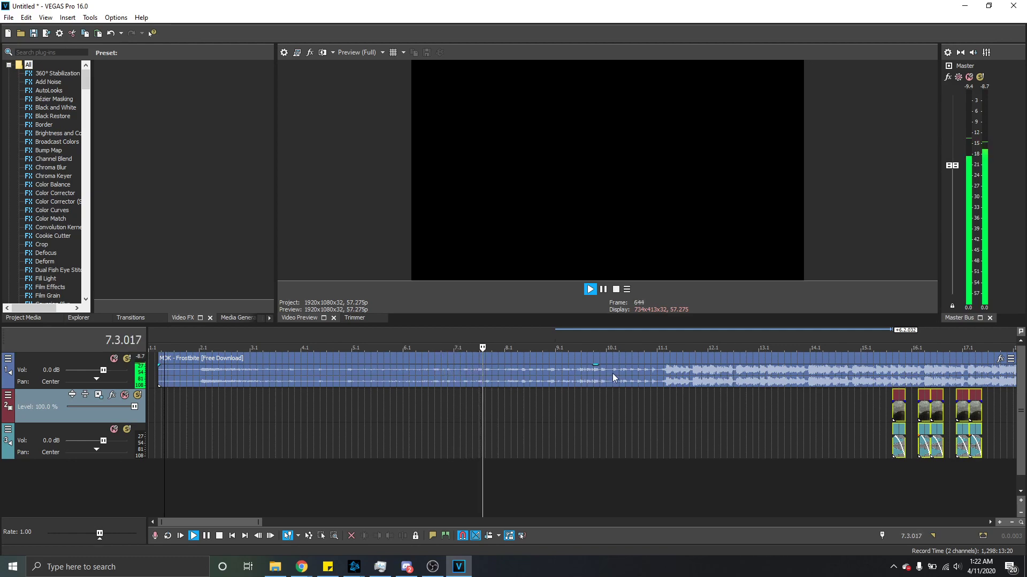
Step: Locate the new song's drop and place the playback cursor on it at about 11.1.044
{"action": "left_click", "coordinate": [666, 380]}
{"action": "scroll", "coordinate": [724, 389], "scroll_direction": "up", "scroll_amount": 6}
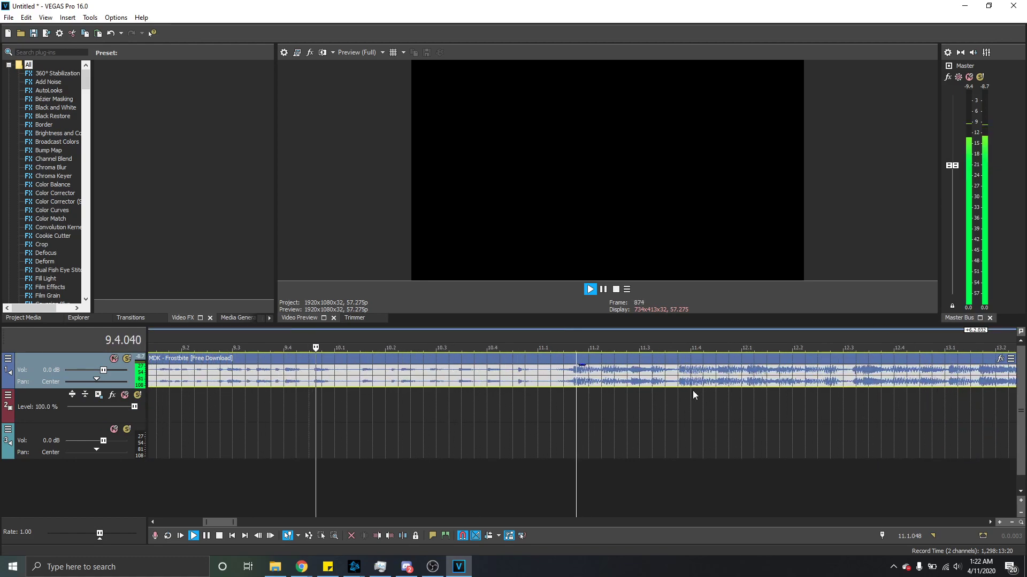
{"action": "key", "text": "Return"}
{"action": "scroll", "coordinate": [489, 388], "scroll_direction": "down", "scroll_amount": 6}
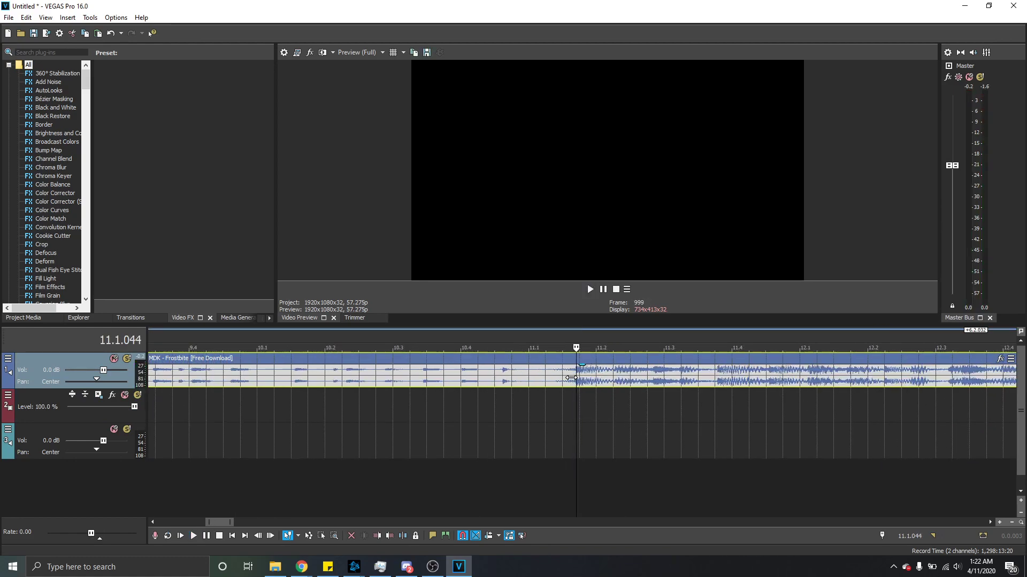
Step: Shift the MDK - Frostbite song so its drop sits at the timeline start, 1.1.000
{"action": "scroll", "coordinate": [227, 378], "scroll_direction": "down", "scroll_amount": 3}
{"action": "mouse_move", "coordinate": [154, 381]}
{"action": "left_mouse_down"}
{"action": "mouse_move", "coordinate": [404, 384]}
{"action": "mouse_move", "coordinate": [158, 383]}
{"action": "left_mouse_up"}
{"action": "key", "text": "Home"}
{"action": "scroll", "coordinate": [190, 383], "scroll_direction": "up", "scroll_amount": 7}
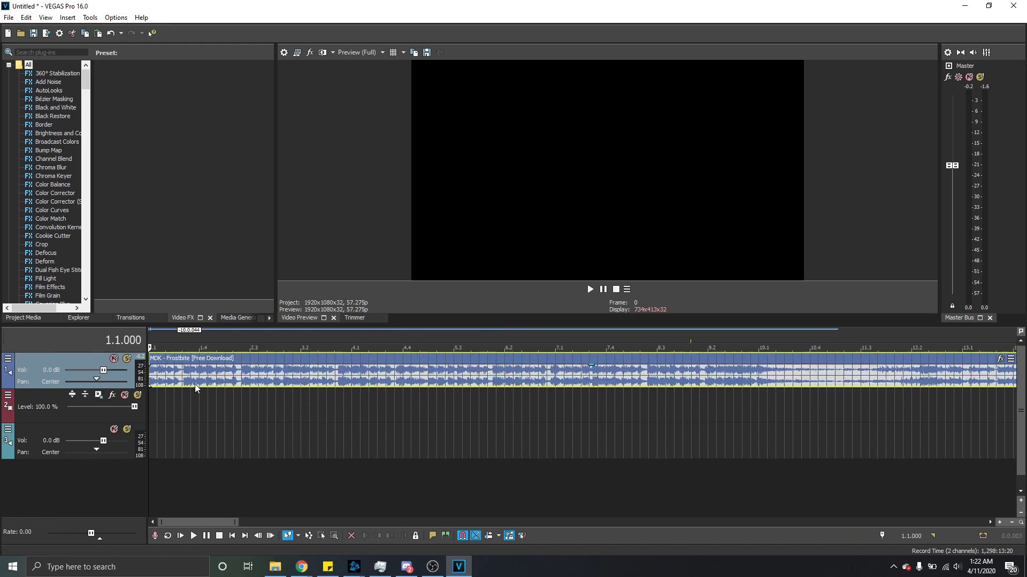
Step: Play the song from the start and place the playback cursor on the strong beat at 5.3.013 as a tempo reference
{"action": "key", "text": "space"}
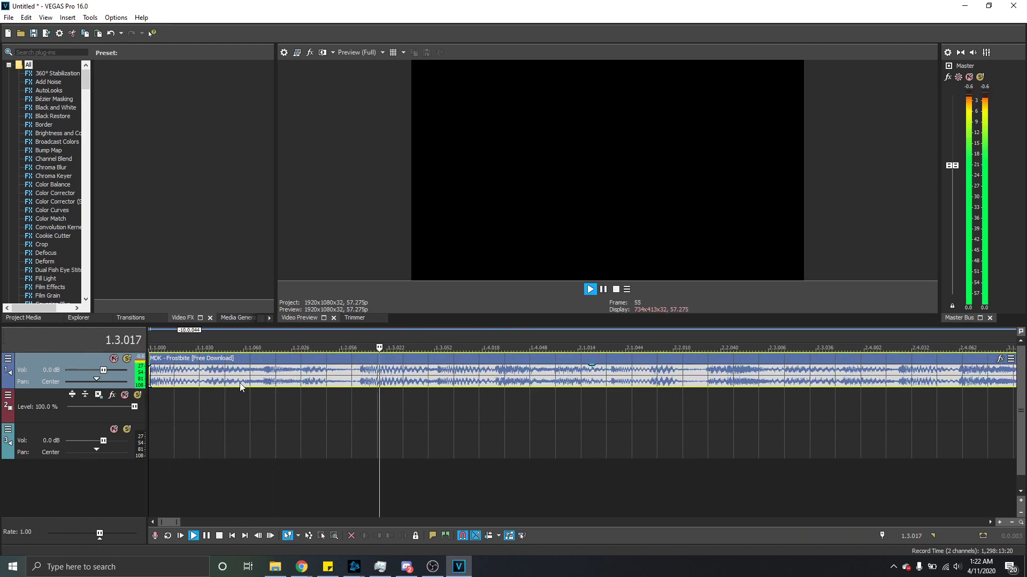
{"action": "scroll", "coordinate": [481, 386], "scroll_direction": "down", "scroll_amount": 4}
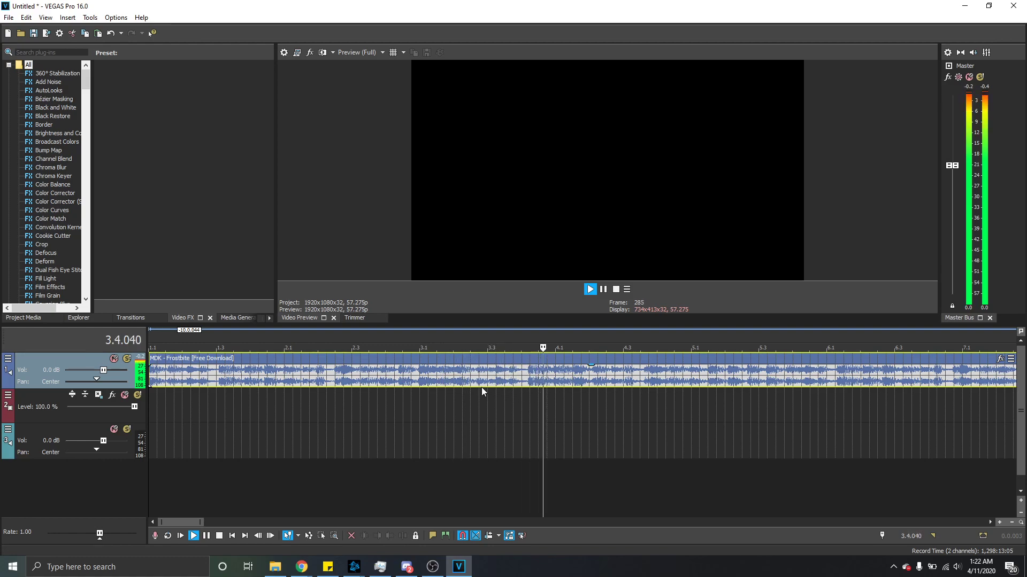
{"action": "left_click", "coordinate": [768, 406]}
{"action": "scroll", "coordinate": [788, 402], "scroll_direction": "up", "scroll_amount": 8}
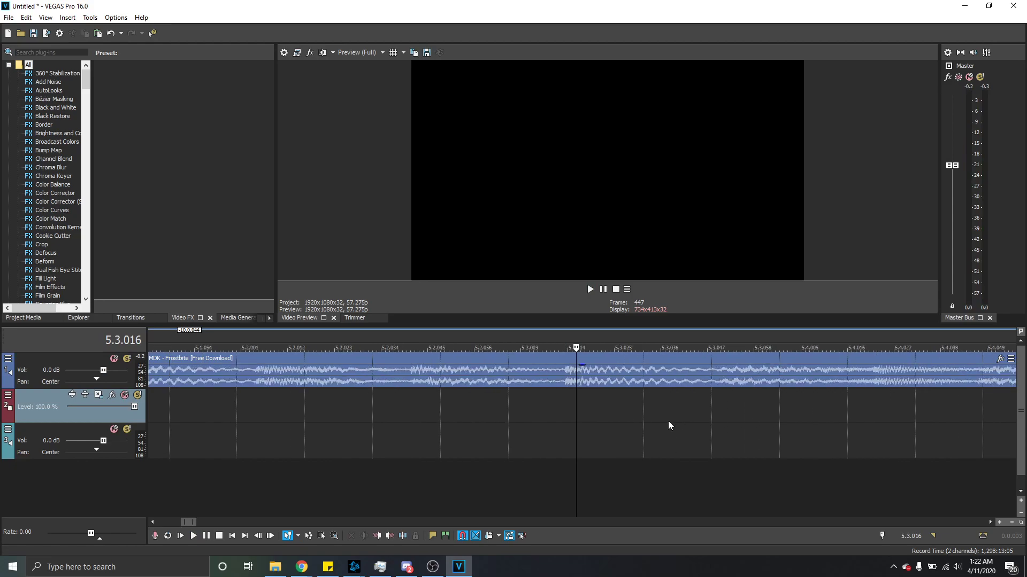
{"action": "scroll", "coordinate": [672, 409], "scroll_direction": "up", "scroll_amount": 5}
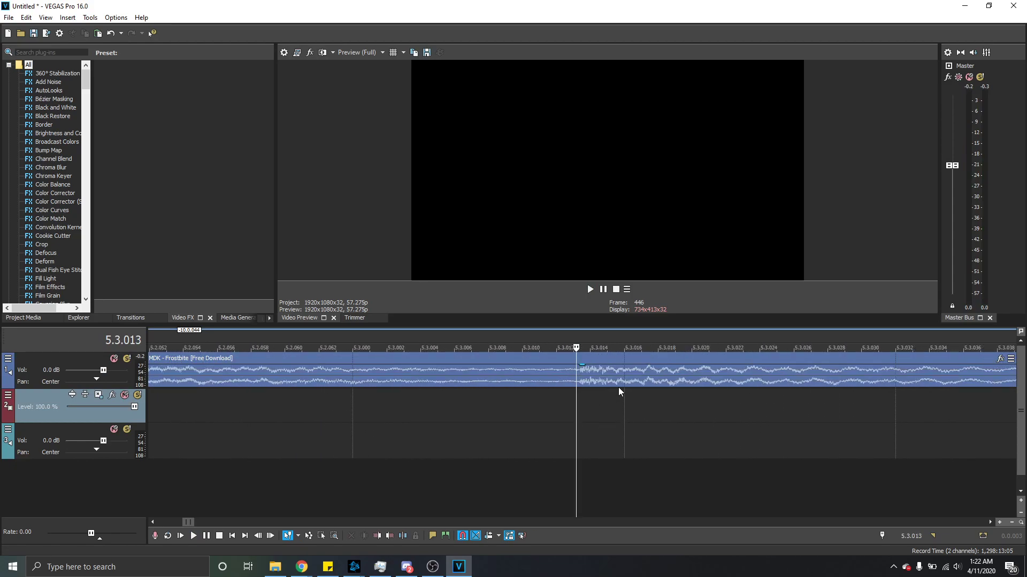
{"action": "scroll", "coordinate": [610, 418], "scroll_direction": "down", "scroll_amount": 5}
{"action": "scroll", "coordinate": [610, 418], "scroll_direction": "down", "scroll_amount": 3}
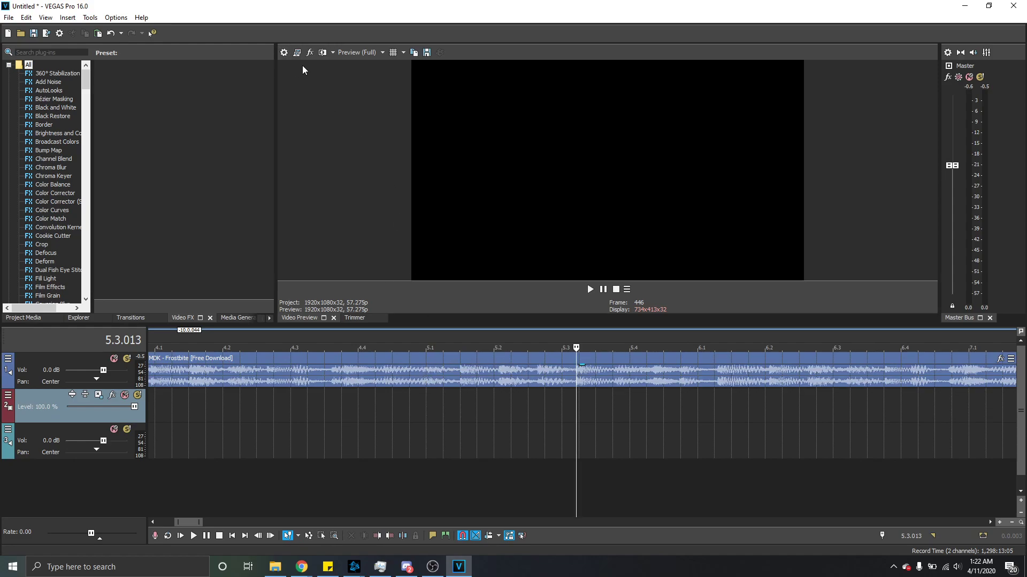
Step: Open the project's ruler properties and try a tempo of 135 beats per minute
{"action": "left_click", "coordinate": [285, 53]}
{"action": "left_click_drag", "start_coordinate": [444, 71], "coordinate": [174, 59]}
{"action": "left_click", "coordinate": [289, 87]}
{"action": "left_click_drag", "start_coordinate": [223, 132], "coordinate": [149, 139]}
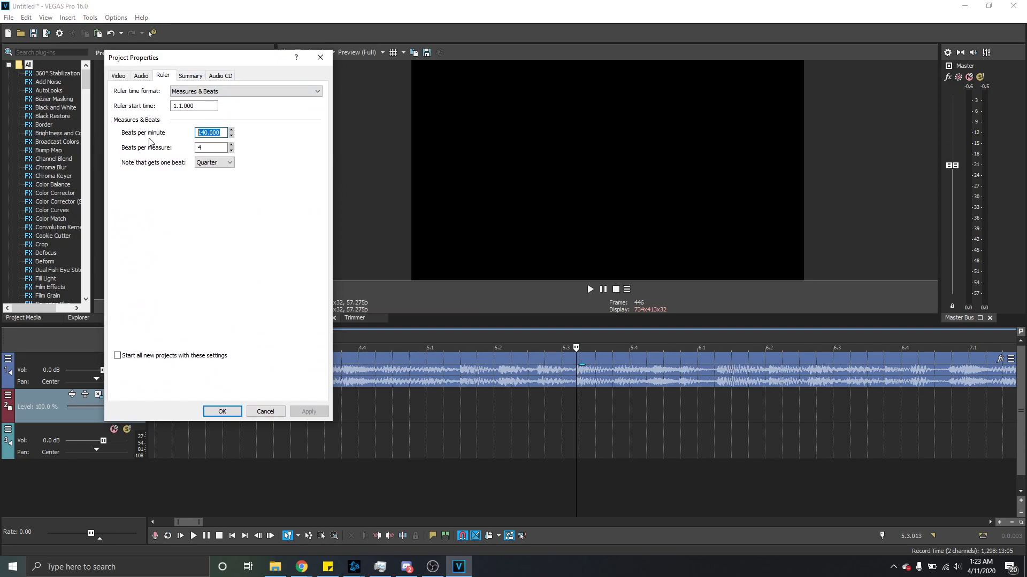
{"action": "type", "text": "135"}
{"action": "left_click", "coordinate": [322, 415]}
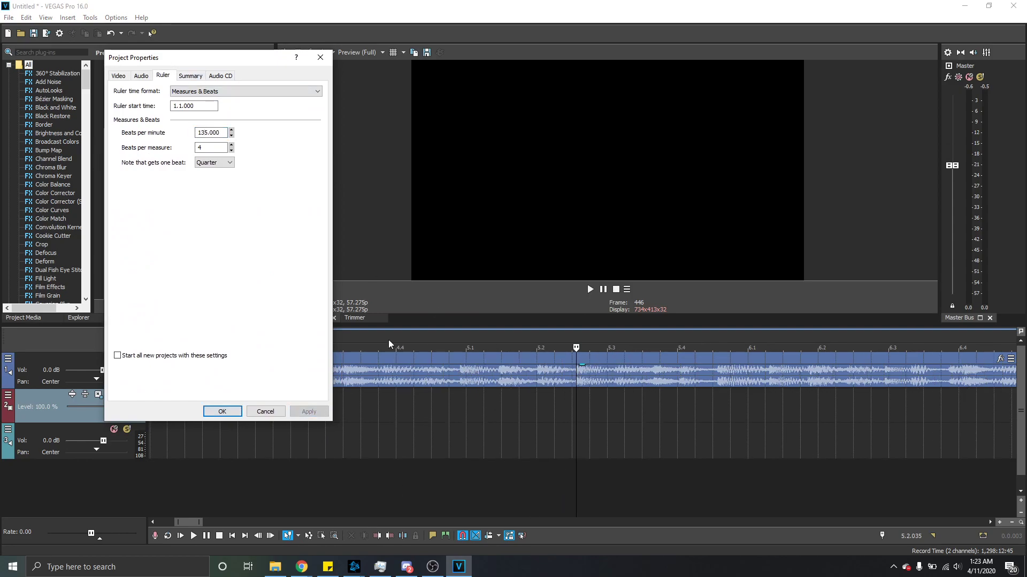
Step: Try tempos of 130, 125, 120 and 122 beats per minute in turn, applying each to compare the grid with the cursor
{"action": "left_click_drag", "start_coordinate": [222, 132], "coordinate": [148, 138]}
{"action": "type", "text": "130"}
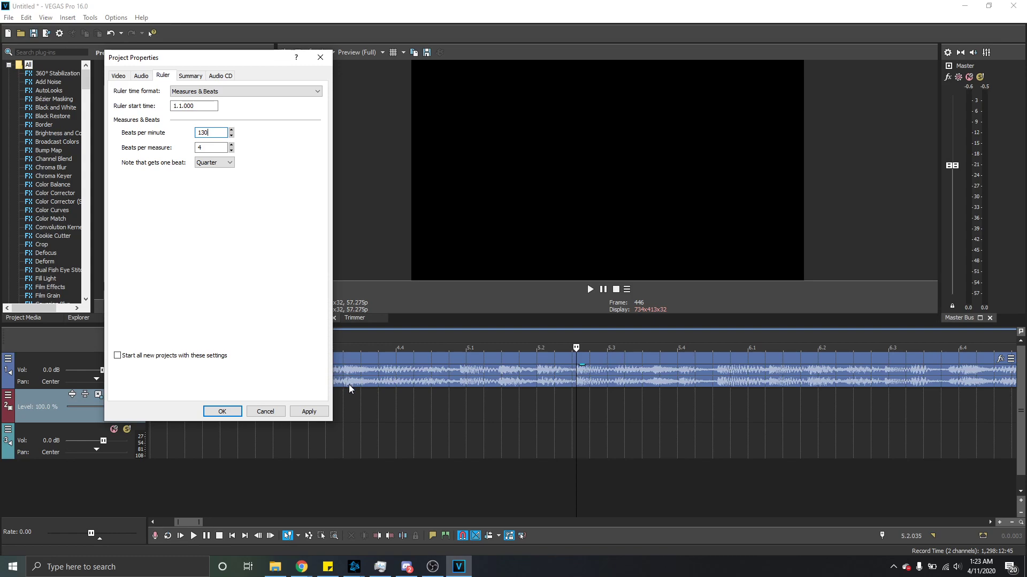
{"action": "left_click", "coordinate": [299, 414]}
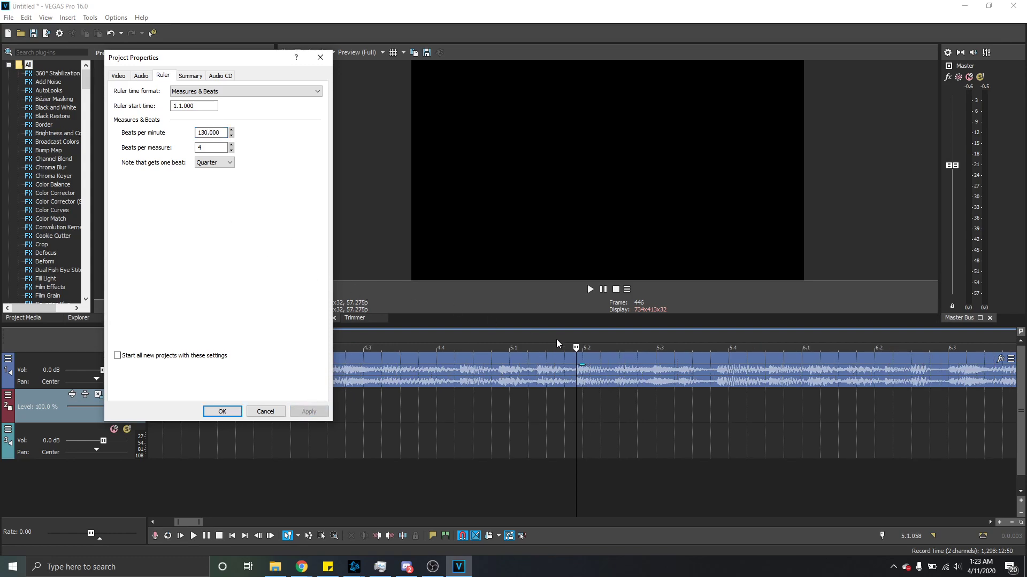
{"action": "left_click_drag", "start_coordinate": [223, 132], "coordinate": [124, 146]}
{"action": "type", "text": "125"}
{"action": "left_click", "coordinate": [303, 413]}
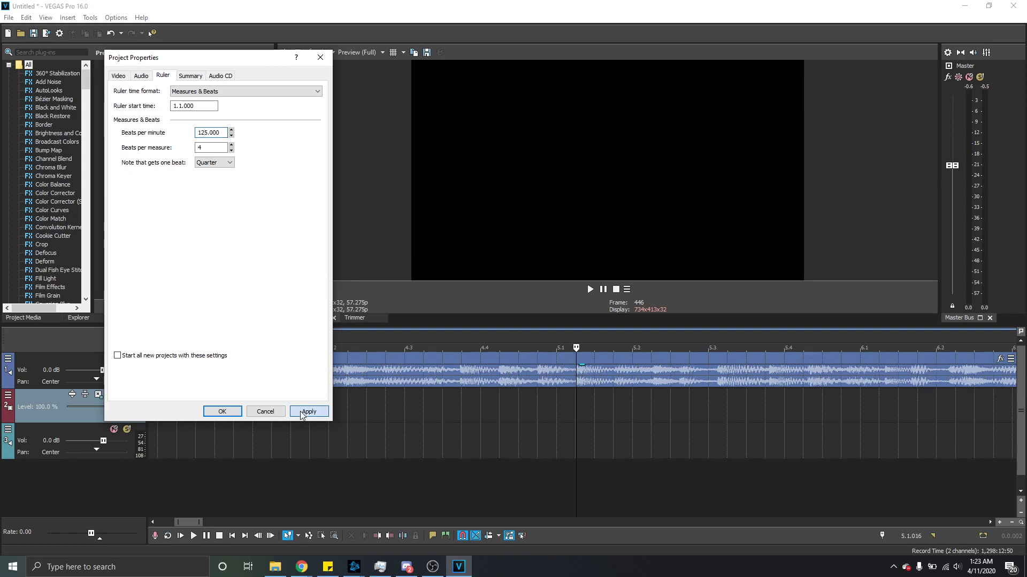
{"action": "left_click_drag", "start_coordinate": [223, 133], "coordinate": [113, 147]}
{"action": "type", "text": "120"}
{"action": "left_click", "coordinate": [308, 411]}
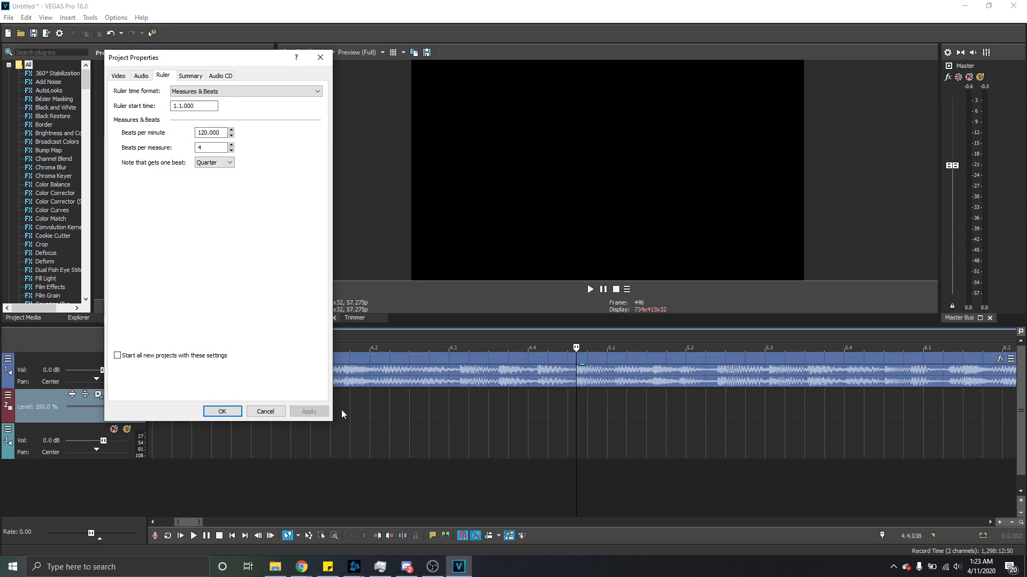
{"action": "left_click_drag", "start_coordinate": [224, 133], "coordinate": [152, 135]}
{"action": "type", "text": "122"}
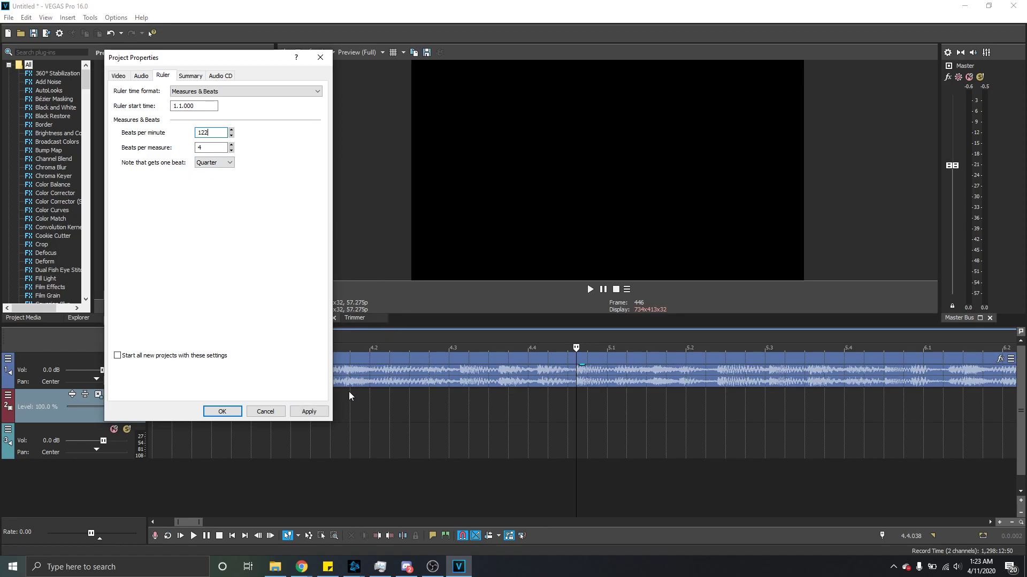
{"action": "left_click", "coordinate": [309, 411]}
Step: Set the ruler tempo to 123 beats per minute and confirm the project properties
{"action": "double_click", "coordinate": [210, 132]}
{"action": "type", "text": "123"}
{"action": "left_click", "coordinate": [302, 412]}
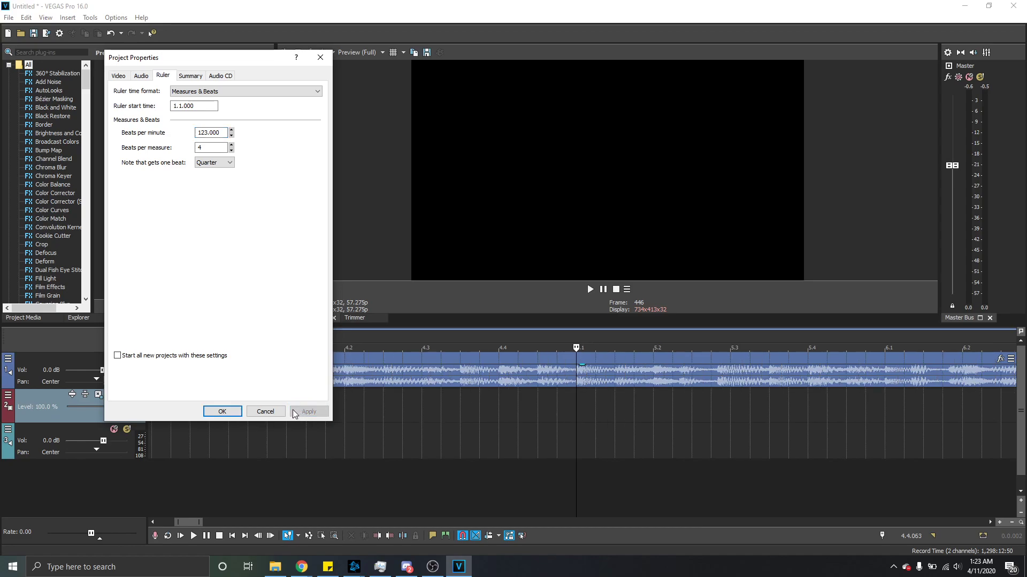
{"action": "left_click", "coordinate": [222, 411]}
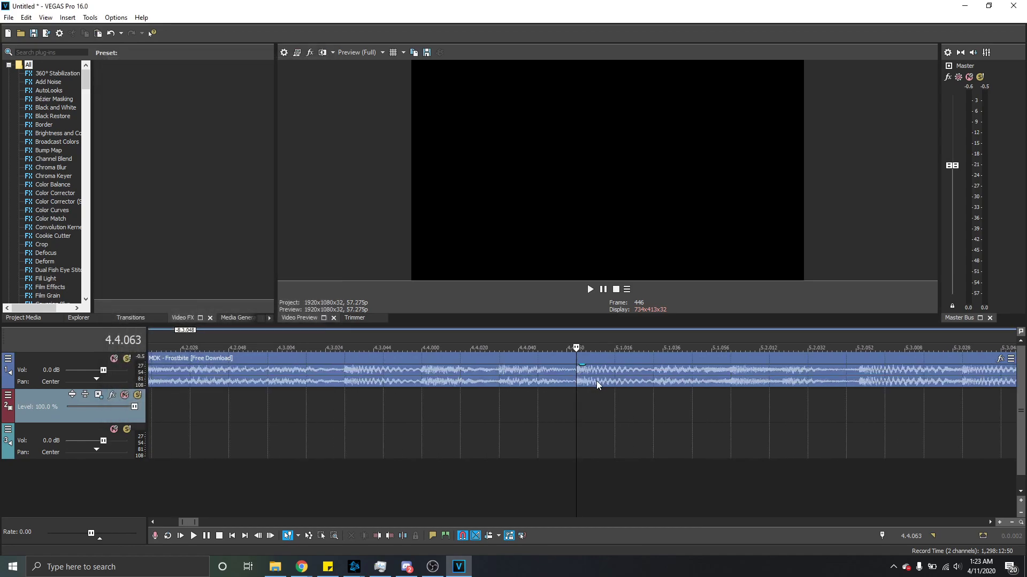
Step: Play the song and check its section change against the grid line at 9.1.000
{"action": "scroll", "coordinate": [595, 380], "scroll_direction": "down", "scroll_amount": 5}
{"action": "scroll", "coordinate": [595, 379], "scroll_direction": "down", "scroll_amount": 6}
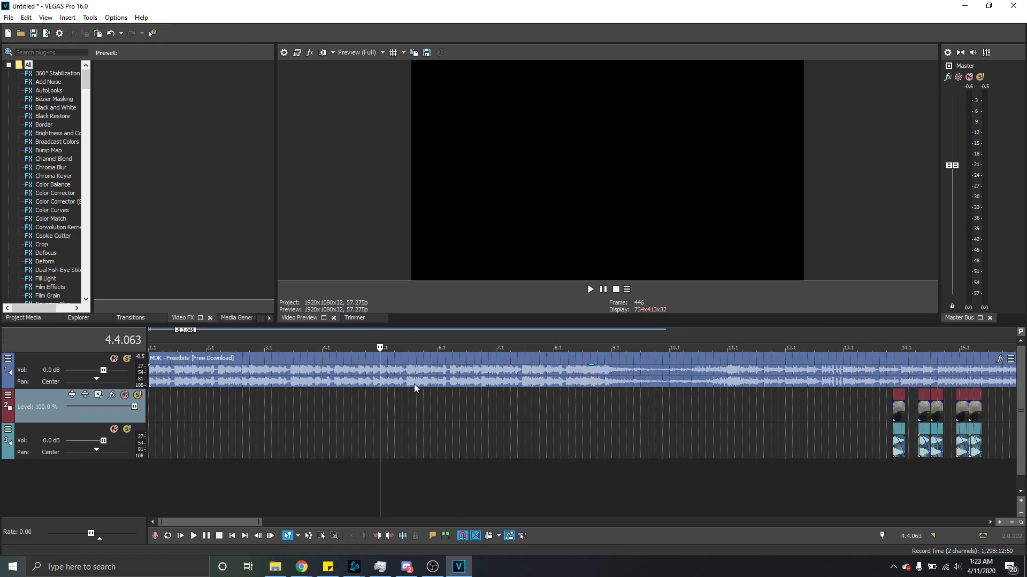
{"action": "key", "text": "space"}
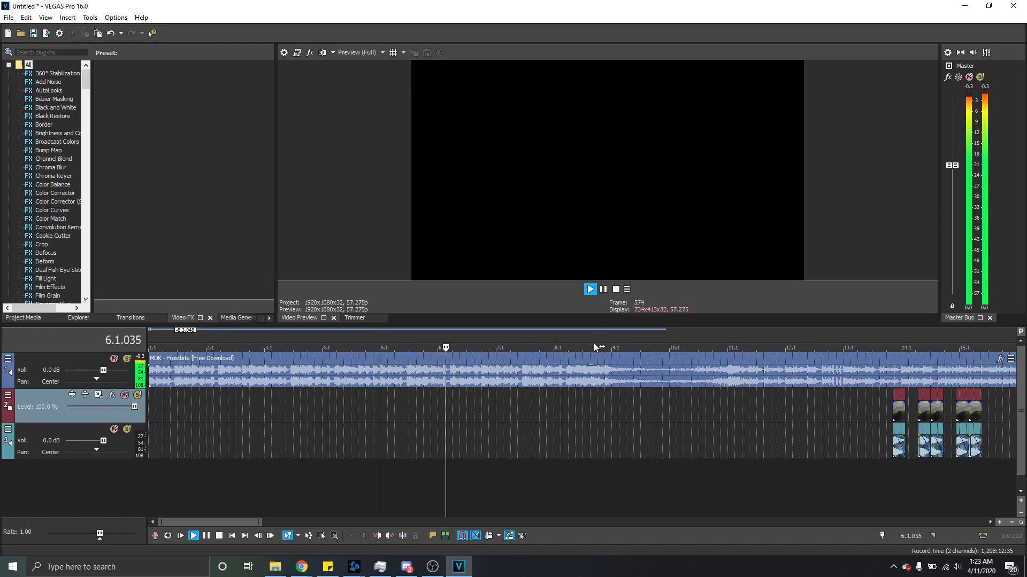
{"action": "left_click", "coordinate": [611, 374]}
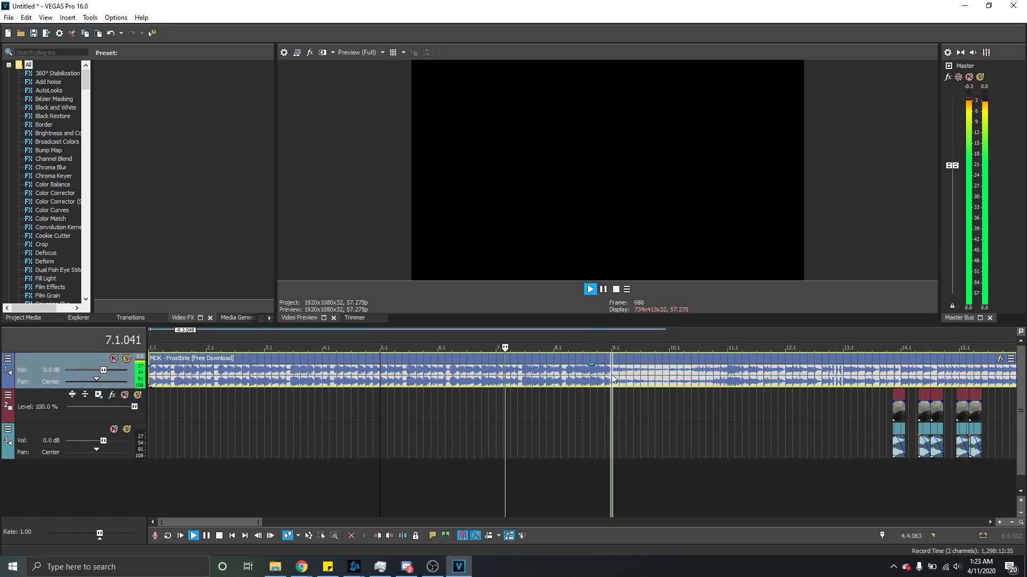
{"action": "scroll", "coordinate": [641, 380], "scroll_direction": "up", "scroll_amount": 3}
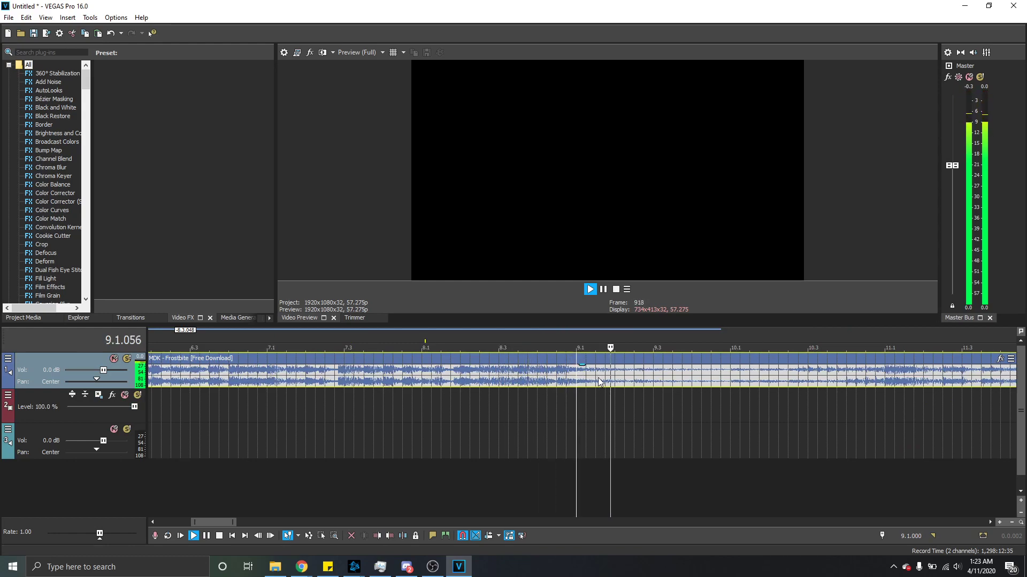
{"action": "key", "text": "space"}
{"action": "scroll", "coordinate": [588, 381], "scroll_direction": "up", "scroll_amount": 4}
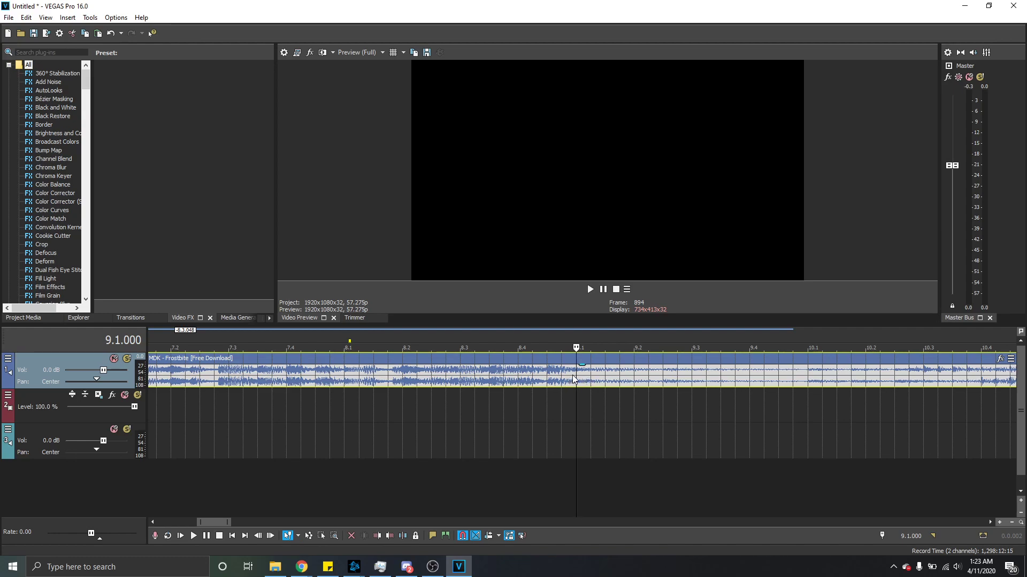
{"action": "scroll", "coordinate": [577, 373], "scroll_direction": "up", "scroll_amount": 3}
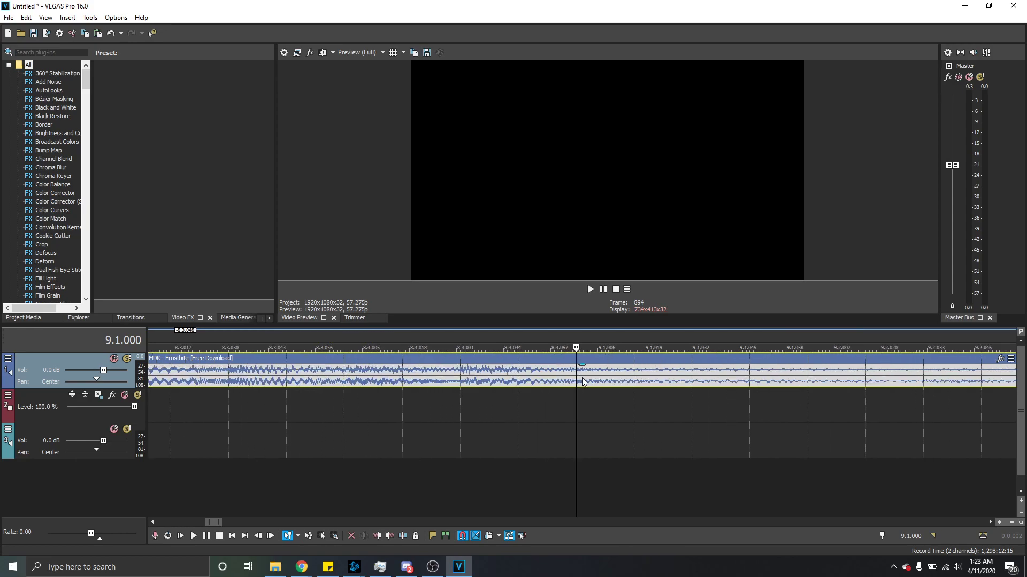
{"action": "left_click", "coordinate": [366, 380]}
{"action": "key", "text": "space"}
{"action": "left_click", "coordinate": [577, 380]}
{"action": "key", "text": "space"}
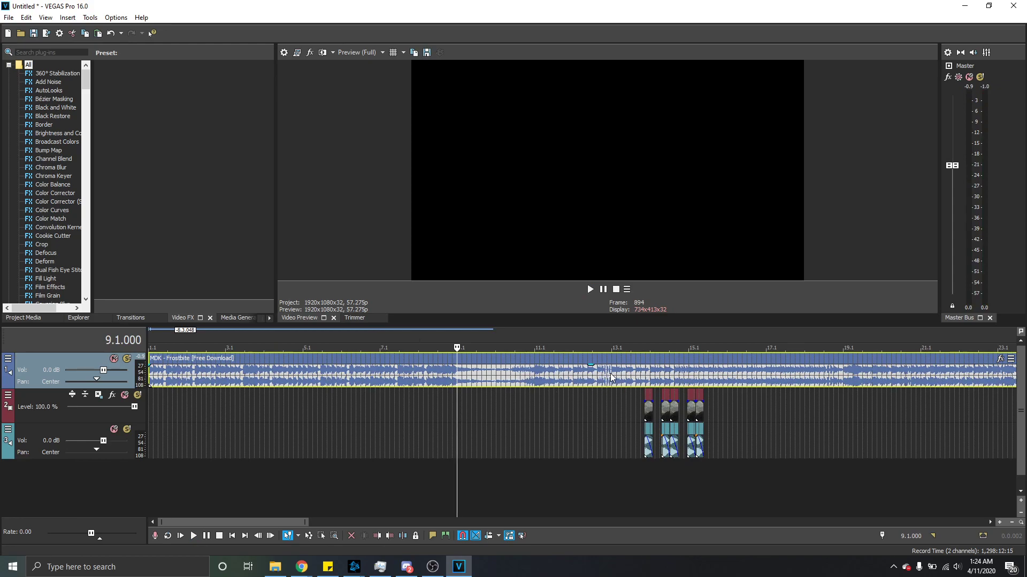
Step: Check the song's beat against the grid line at 13.1.000 and play from there
{"action": "left_click", "coordinate": [612, 378]}
{"action": "scroll", "coordinate": [650, 376], "scroll_direction": "up", "scroll_amount": 10}
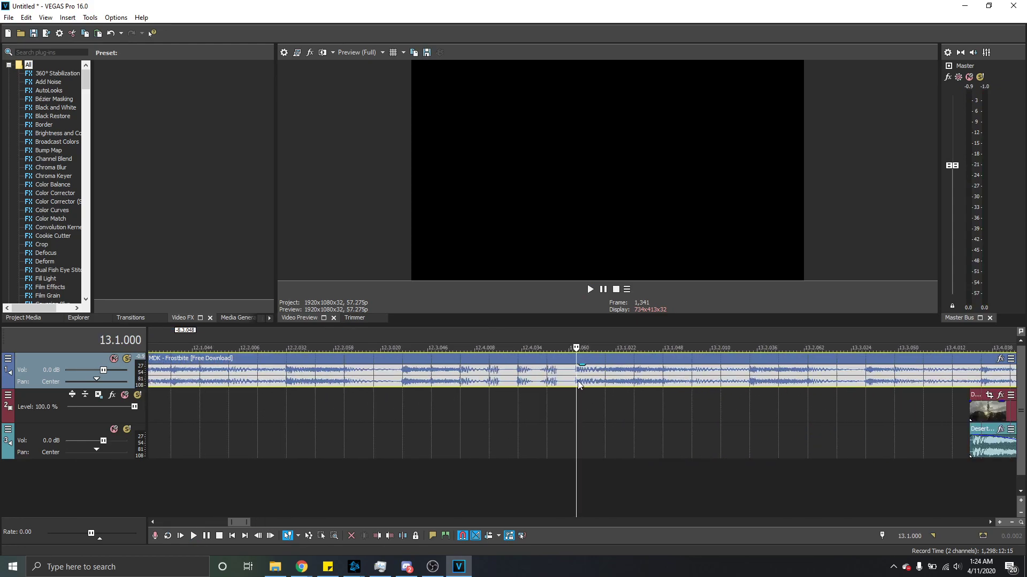
{"action": "key", "text": "space"}
{"action": "scroll", "coordinate": [584, 378], "scroll_direction": "down", "scroll_amount": 4}
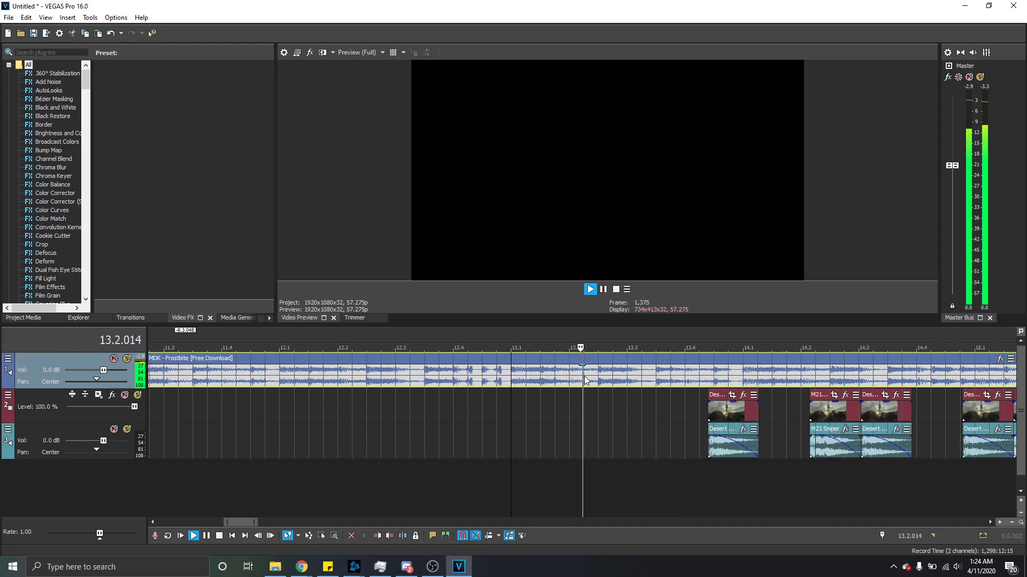
{"action": "scroll", "coordinate": [585, 378], "scroll_direction": "down", "scroll_amount": 2}
{"action": "key", "text": "space"}
{"action": "scroll", "coordinate": [575, 369], "scroll_direction": "down", "scroll_amount": 2}
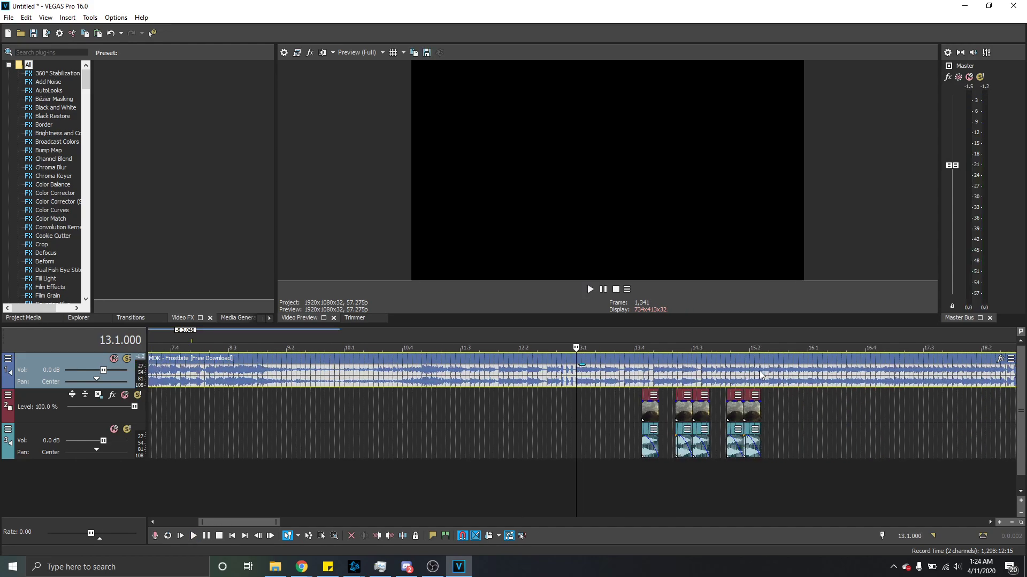
Step: Select all the gunshot clips and move them together back to about beat 11.2
{"action": "left_click", "coordinate": [787, 411]}
{"action": "left_click_drag", "start_coordinate": [654, 449], "coordinate": [451, 451]}
{"action": "scroll", "coordinate": [275, 361], "scroll_direction": "down", "scroll_amount": 4}
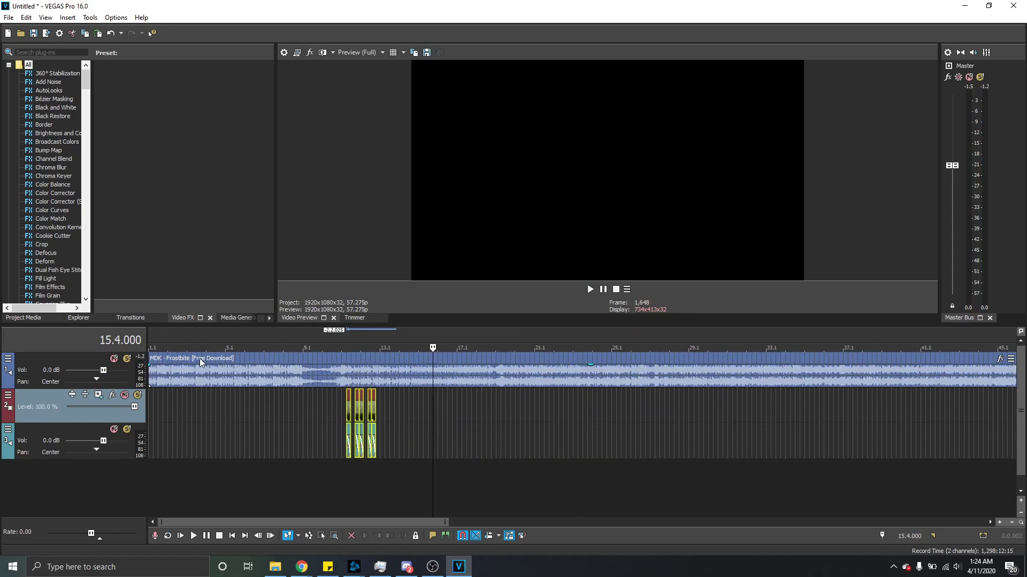
Step: Move the song forward eight measures so its drop lands at 9.1.000, and check its alignment with the grid there
{"action": "left_click", "coordinate": [151, 342]}
{"action": "key", "text": "space"}
{"action": "key", "text": "space"}
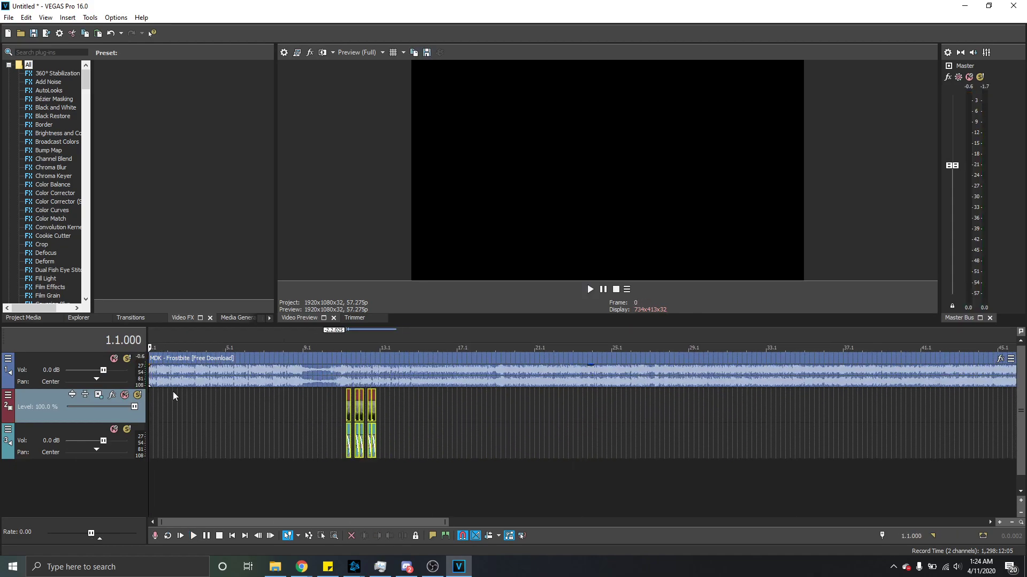
{"action": "left_click", "coordinate": [155, 377]}
{"action": "scroll", "coordinate": [214, 378], "scroll_direction": "up", "scroll_amount": 5}
{"action": "scroll", "coordinate": [229, 378], "scroll_direction": "down", "scroll_amount": 3}
{"action": "left_click_drag", "start_coordinate": [184, 376], "coordinate": [145, 381]}
{"action": "key", "text": "space"}
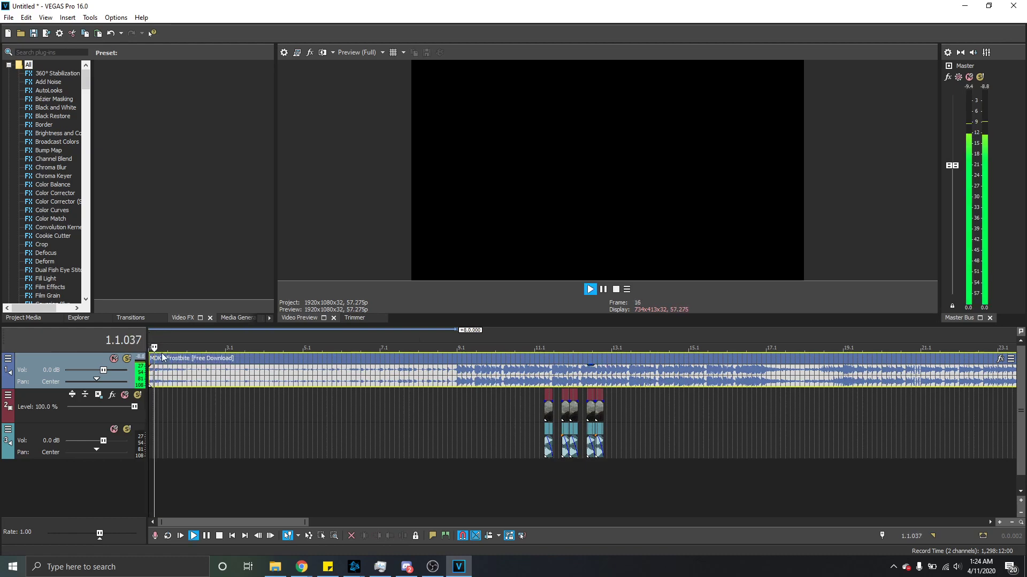
{"action": "left_click", "coordinate": [459, 369]}
{"action": "scroll", "coordinate": [629, 363], "scroll_direction": "up", "scroll_amount": 6}
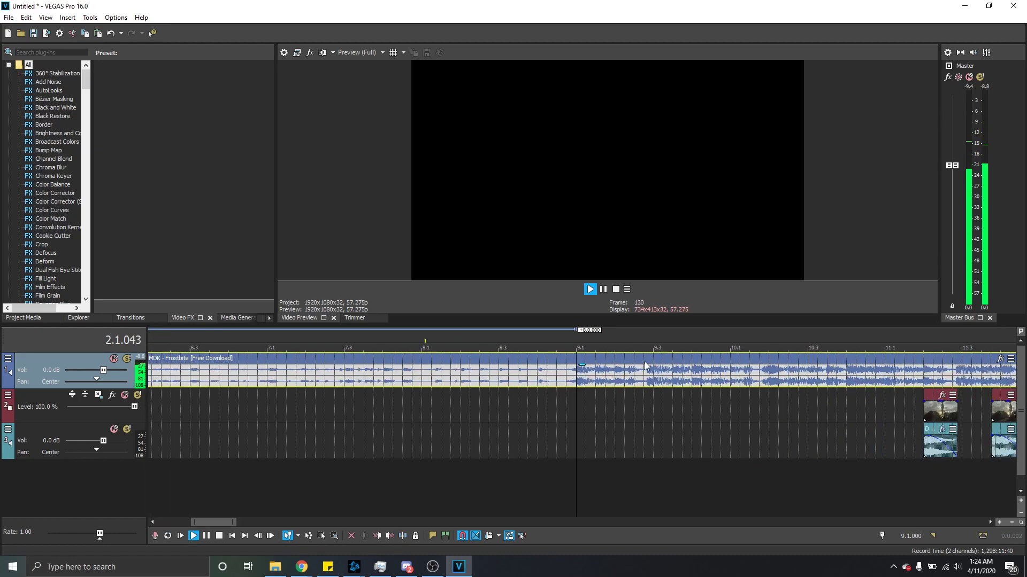
{"action": "scroll", "coordinate": [666, 365], "scroll_direction": "down", "scroll_amount": 5}
{"action": "key", "text": "space"}
Step: Move all the gunshot clips together so the first Desert Eagle clip starts on the drop at 9.1.000, and play them
{"action": "left_click", "coordinate": [735, 409]}
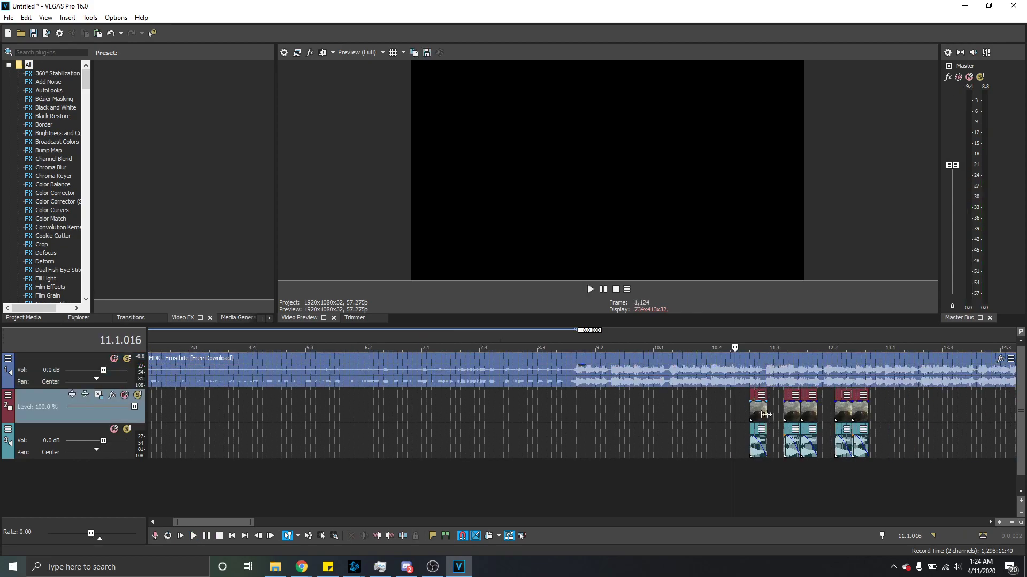
{"action": "left_click_drag", "start_coordinate": [862, 441], "coordinate": [615, 410]}
{"action": "left_click", "coordinate": [580, 406]}
{"action": "scroll", "coordinate": [598, 404], "scroll_direction": "up", "scroll_amount": 6}
{"action": "key", "text": "space"}
{"action": "key", "text": "space"}
Step: Move the M21 Sniper clip closer to the first Desert Eagle clip and play the pair from the drop
{"action": "left_click", "coordinate": [680, 412]}
{"action": "left_click", "coordinate": [738, 438]}
{"action": "left_click_drag", "start_coordinate": [716, 411], "coordinate": [619, 415]}
{"action": "left_click", "coordinate": [584, 417]}
{"action": "scroll", "coordinate": [576, 428], "scroll_direction": "up", "scroll_amount": 3}
{"action": "left_click_drag", "start_coordinate": [545, 413], "coordinate": [554, 410]}
{"action": "scroll", "coordinate": [640, 409], "scroll_direction": "down", "scroll_amount": 4}
{"action": "left_click", "coordinate": [620, 417]}
{"action": "left_click_drag", "start_coordinate": [624, 417], "coordinate": [670, 415]}
{"action": "left_click", "coordinate": [568, 406]}
{"action": "key", "text": "space"}
{"action": "key", "text": "space"}
Step: Fine-tune the first M21 Sniper clip to start at beat 9.2, directly after the first Desert Eagle, and play the result
{"action": "left_click", "coordinate": [631, 415]}
{"action": "key", "text": "space"}
{"action": "key", "text": "space"}
{"action": "left_click_drag", "start_coordinate": [605, 411], "coordinate": [706, 409]}
{"action": "key", "text": "space"}
{"action": "key", "text": "space"}
Step: Move the next two Desert Eagle clips behind the M21 Sniper clip, starting at about 9.2.052 and 9.3.029
{"action": "left_click_drag", "start_coordinate": [800, 419], "coordinate": [739, 419]}
{"action": "key", "text": "space"}
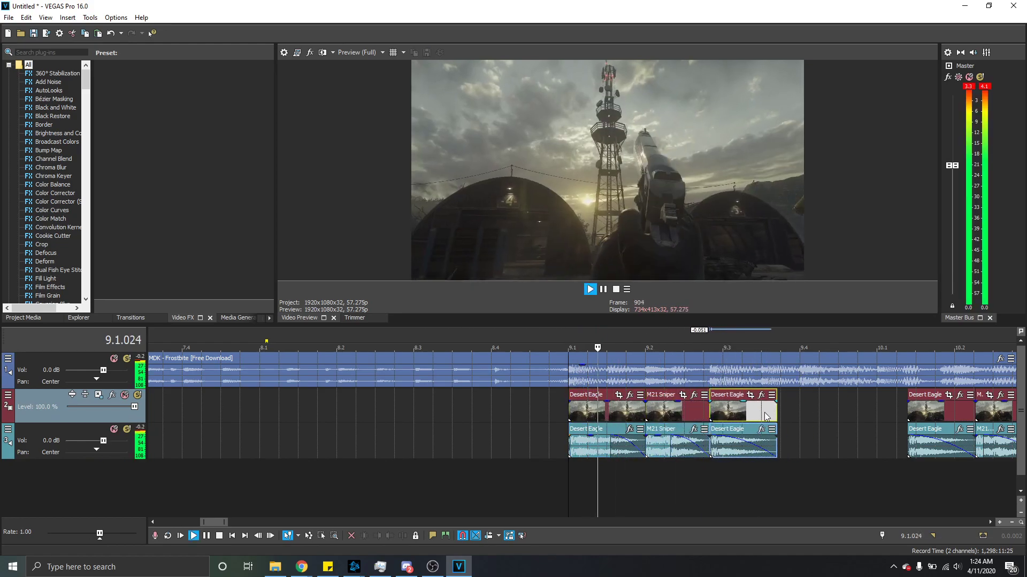
{"action": "key", "text": "space"}
{"action": "left_click", "coordinate": [919, 416]}
{"action": "left_click_drag", "start_coordinate": [919, 416], "coordinate": [786, 422]}
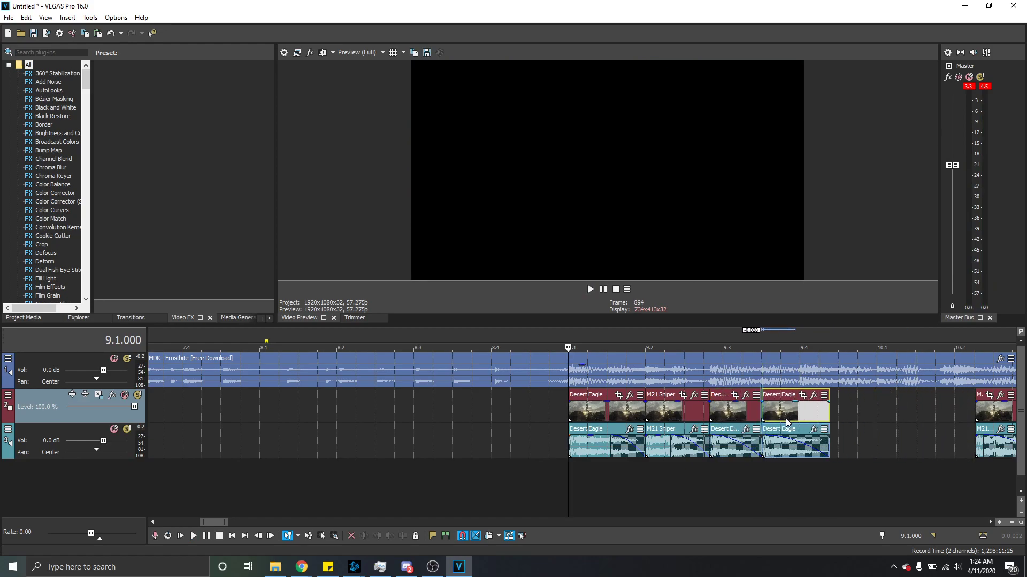
Step: Place the cursor on the song's beat at 9.2.053 and align the start of the second Desert Eagle clip with it
{"action": "left_click", "coordinate": [713, 383]}
{"action": "scroll", "coordinate": [743, 390], "scroll_direction": "up", "scroll_amount": 5}
{"action": "scroll", "coordinate": [522, 381], "scroll_direction": "down", "scroll_amount": 5}
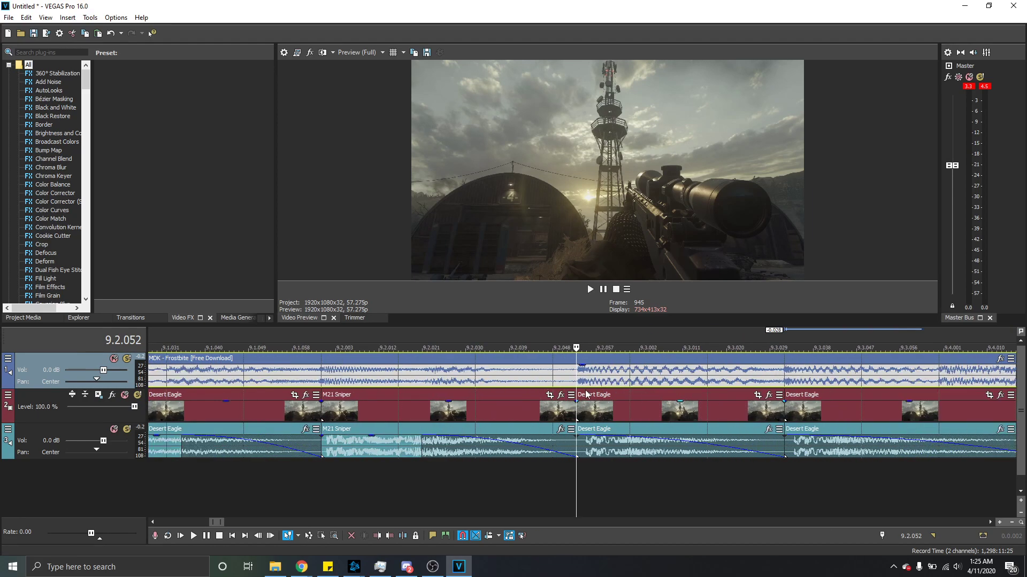
{"action": "scroll", "coordinate": [593, 403], "scroll_direction": "up", "scroll_amount": 4}
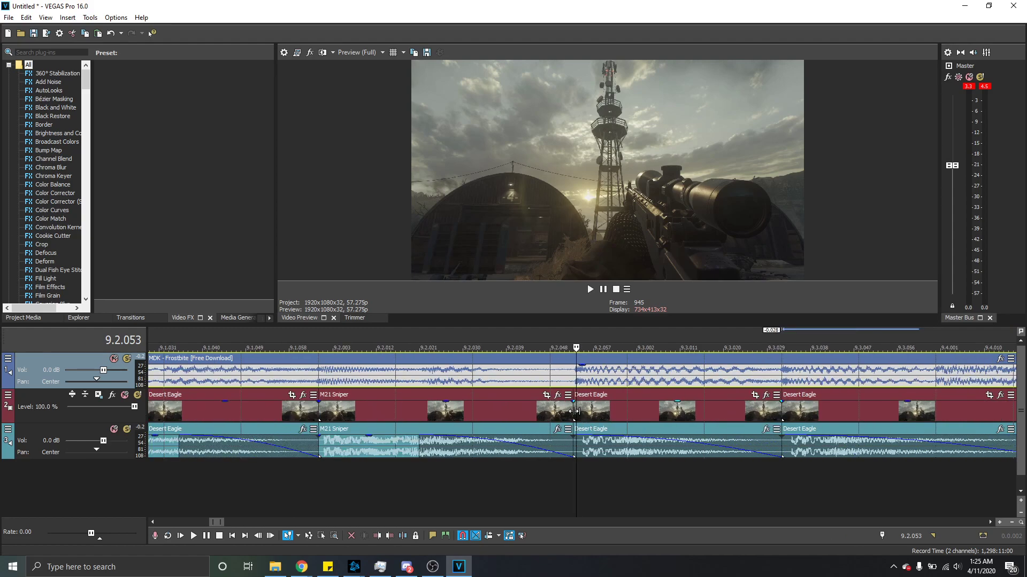
{"action": "left_click_drag", "start_coordinate": [574, 411], "coordinate": [578, 411]}
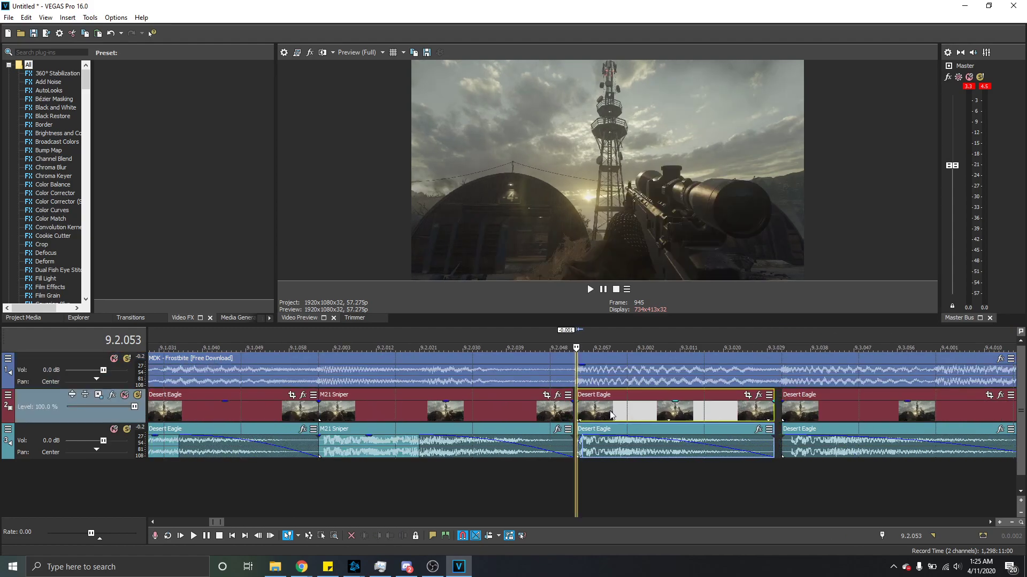
Step: Shorten the third Desert Eagle clip, place the last M21 Sniper clip directly behind it at about 9.4, and play from the drop
{"action": "scroll", "coordinate": [755, 415], "scroll_direction": "up", "scroll_amount": 1}
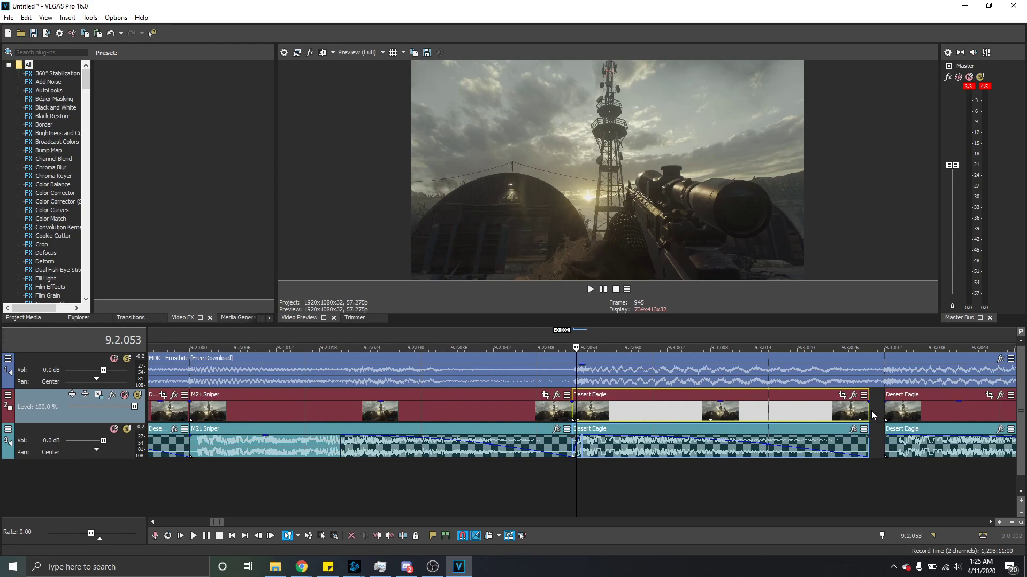
{"action": "scroll", "coordinate": [855, 411], "scroll_direction": "down", "scroll_amount": 6}
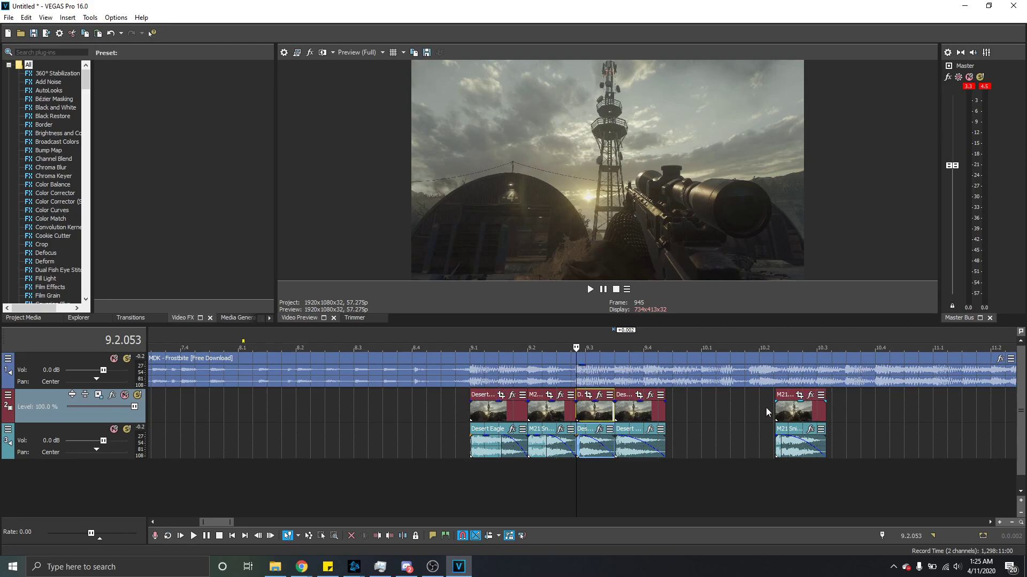
{"action": "key", "text": "space"}
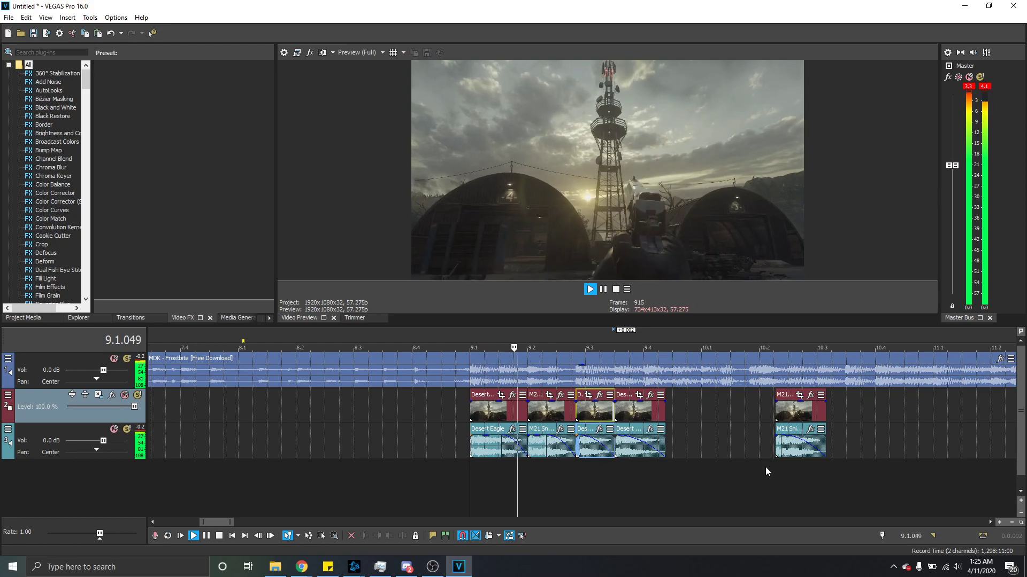
{"action": "key", "text": "space"}
{"action": "left_click_drag", "start_coordinate": [664, 419], "coordinate": [644, 420]}
{"action": "left_click_drag", "start_coordinate": [779, 419], "coordinate": [676, 416]}
{"action": "key", "text": "space"}
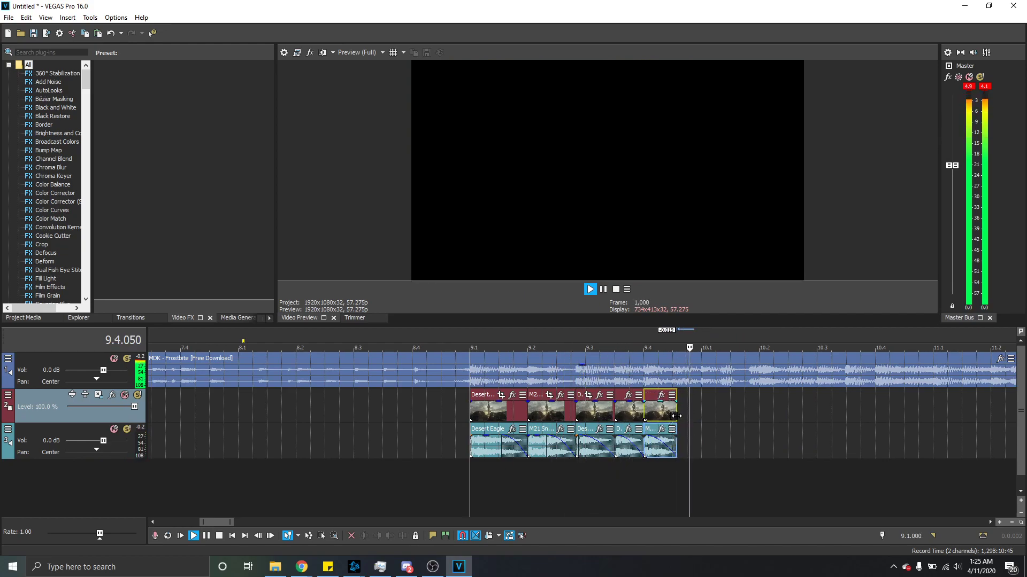
{"action": "key", "text": "space"}
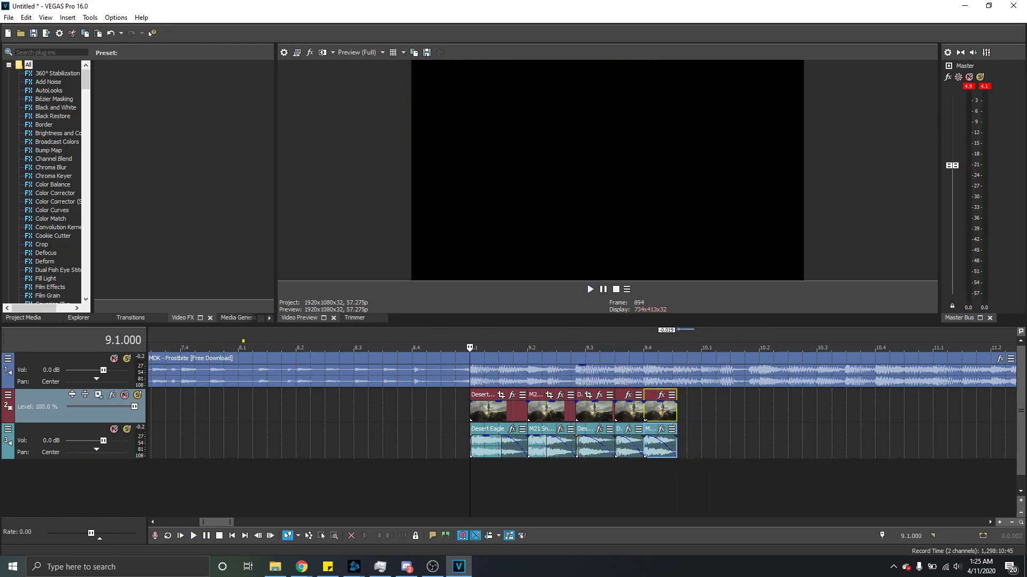
Step: Delete the MDK - Frostbite song from its audio track, keeping the gunshot clips
{"action": "left_click", "coordinate": [742, 447]}
{"action": "scroll", "coordinate": [720, 440], "scroll_direction": "down", "scroll_amount": 3}
{"action": "key", "text": "ctrl+a"}
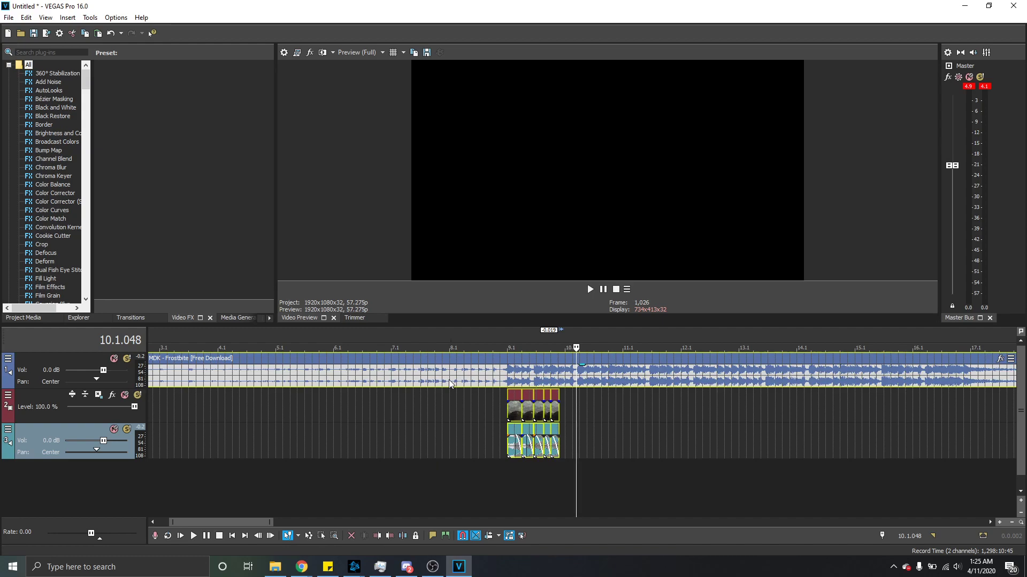
{"action": "left_click", "coordinate": [535, 378]}
{"action": "key", "text": "Delete"}
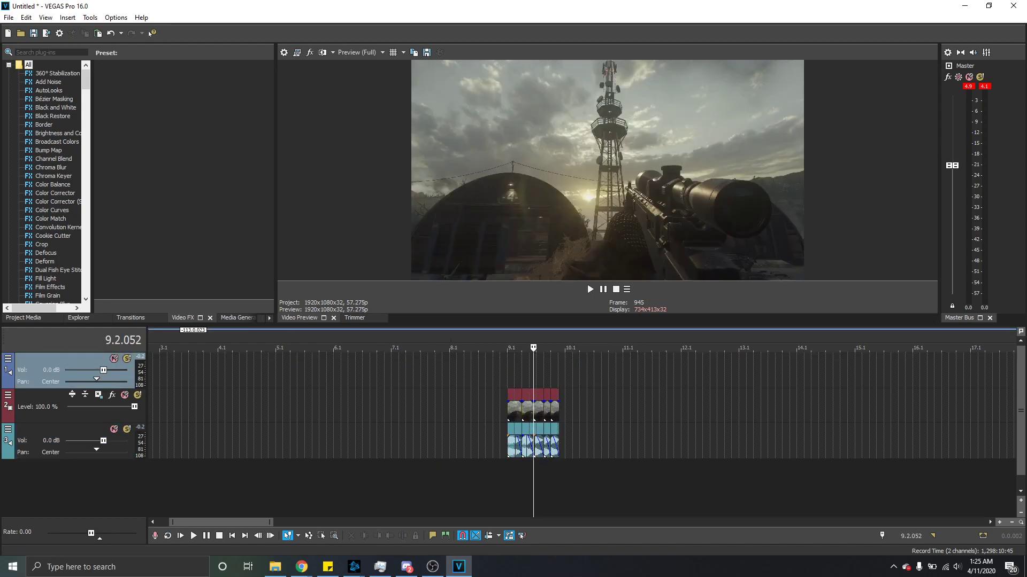
Step: Import PAZ - Range Rover onto the empty song track and play it from the start of the project
{"action": "left_click", "coordinate": [275, 567]}
{"action": "left_click_drag", "start_coordinate": [717, 408], "coordinate": [193, 369]}
{"action": "scroll", "coordinate": [193, 369], "scroll_direction": "down", "scroll_amount": 5}
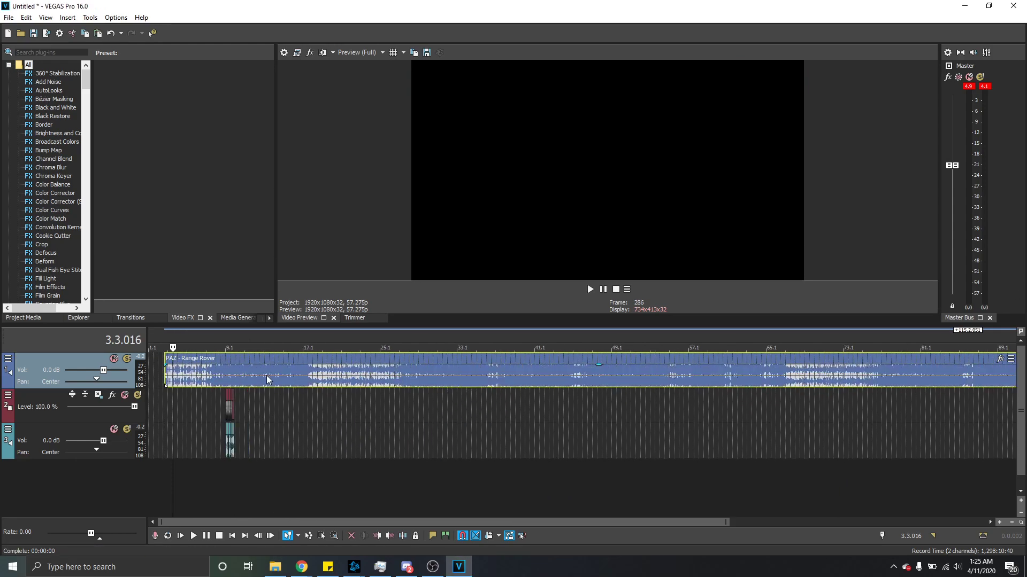
{"action": "left_click", "coordinate": [151, 341]}
{"action": "key", "text": "space"}
{"action": "scroll", "coordinate": [329, 390], "scroll_direction": "up", "scroll_amount": 8}
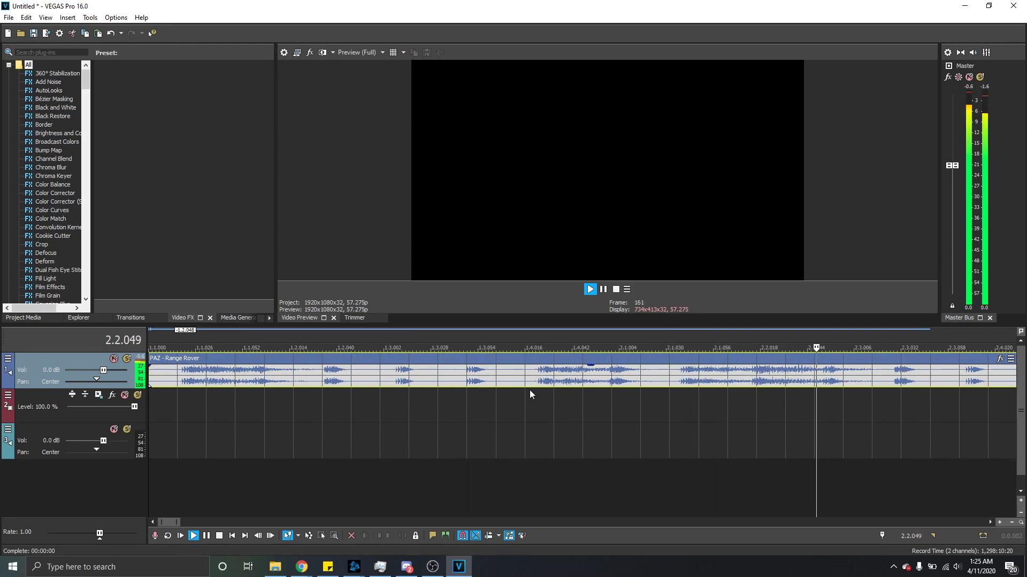
Step: Trim the silent start of PAZ - Range Rover up to its first beat and place the song at the project start
{"action": "key", "text": "space"}
{"action": "left_click_drag", "start_coordinate": [151, 379], "coordinate": [181, 384]}
{"action": "scroll", "coordinate": [183, 382], "scroll_direction": "up", "scroll_amount": 5}
{"action": "left_click", "coordinate": [336, 382]}
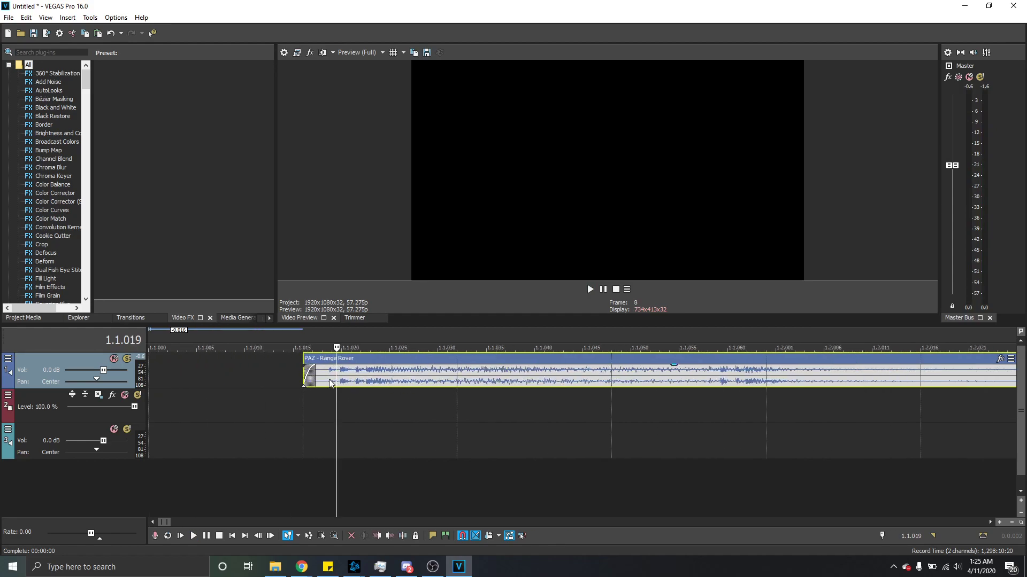
{"action": "left_click_drag", "start_coordinate": [304, 377], "coordinate": [344, 377]}
{"action": "key", "text": "space"}
{"action": "key", "text": "space"}
{"action": "scroll", "coordinate": [408, 386], "scroll_direction": "down", "scroll_amount": 8}
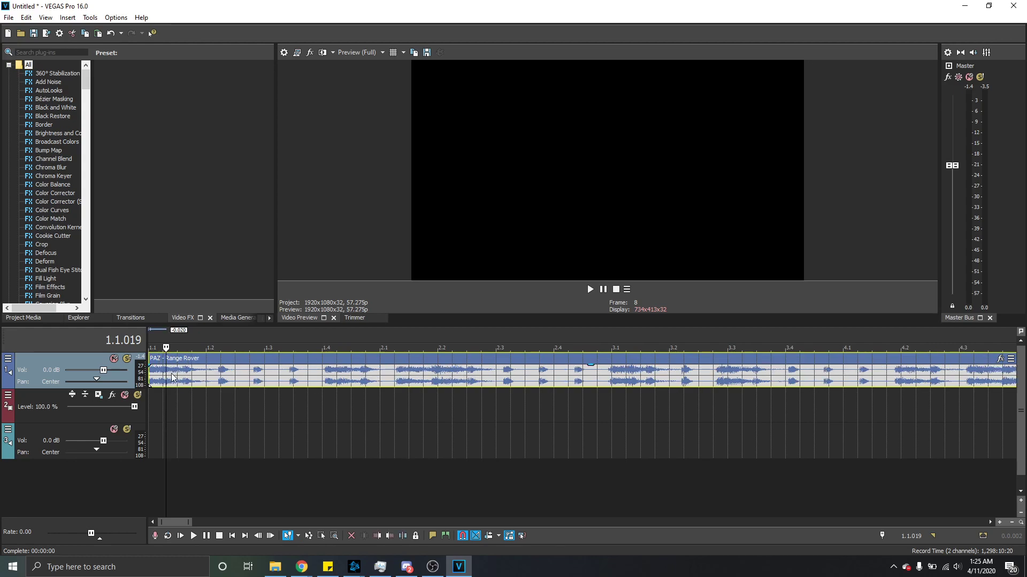
Step: Play the song and place the cursor on its beat at 3.2.052 to compare it with the grid lines
{"action": "key", "text": "space"}
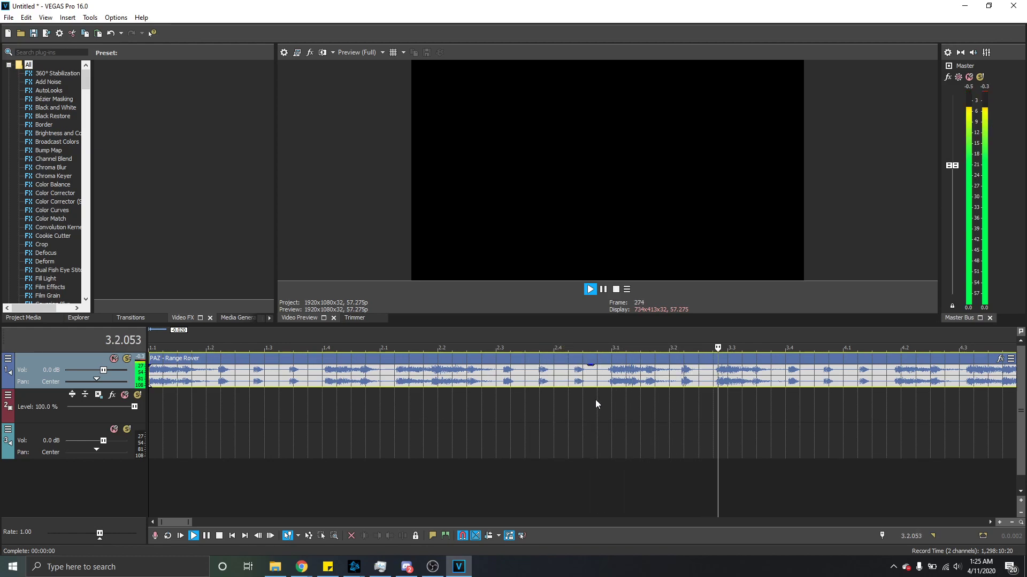
{"action": "key", "text": "space"}
{"action": "scroll", "coordinate": [720, 381], "scroll_direction": "up", "scroll_amount": 5}
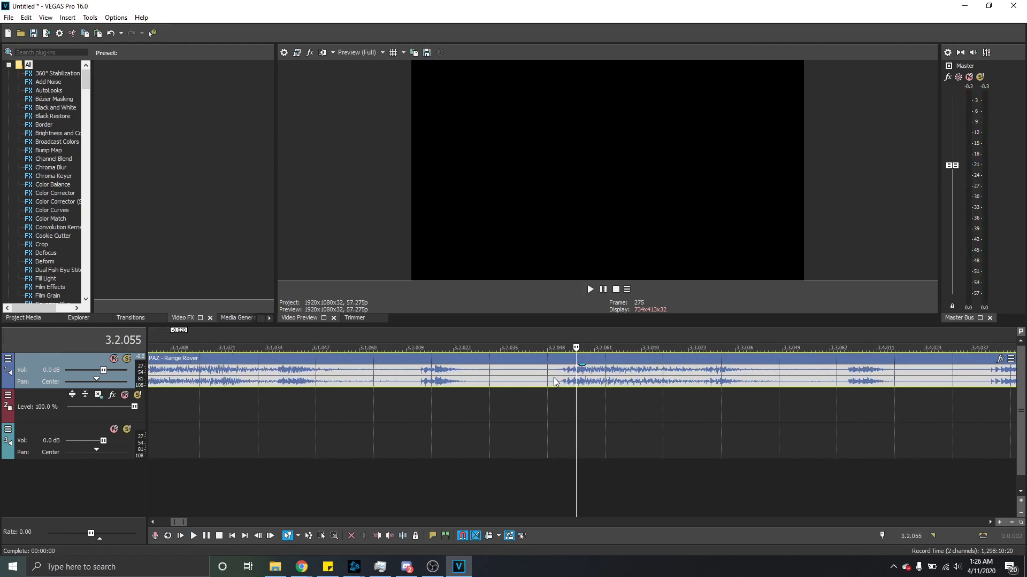
{"action": "scroll", "coordinate": [615, 375], "scroll_direction": "down", "scroll_amount": 6}
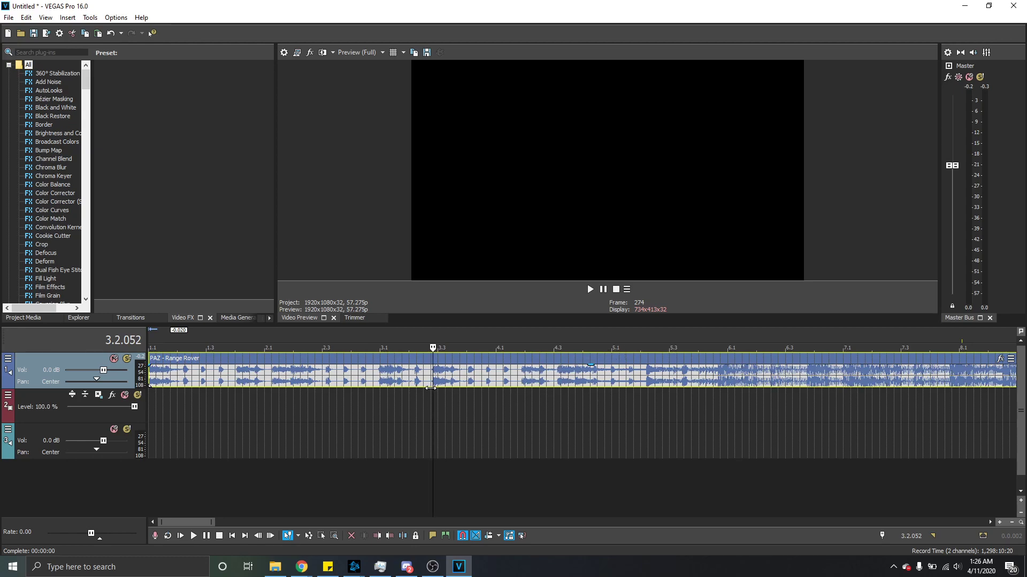
Step: Adjust the project ruler's tempo, trying 150 beats per minute first and settling on 200 beats per minute
{"action": "left_click", "coordinate": [14, 18]}
{"action": "mouse_move", "coordinate": [141, 18]}
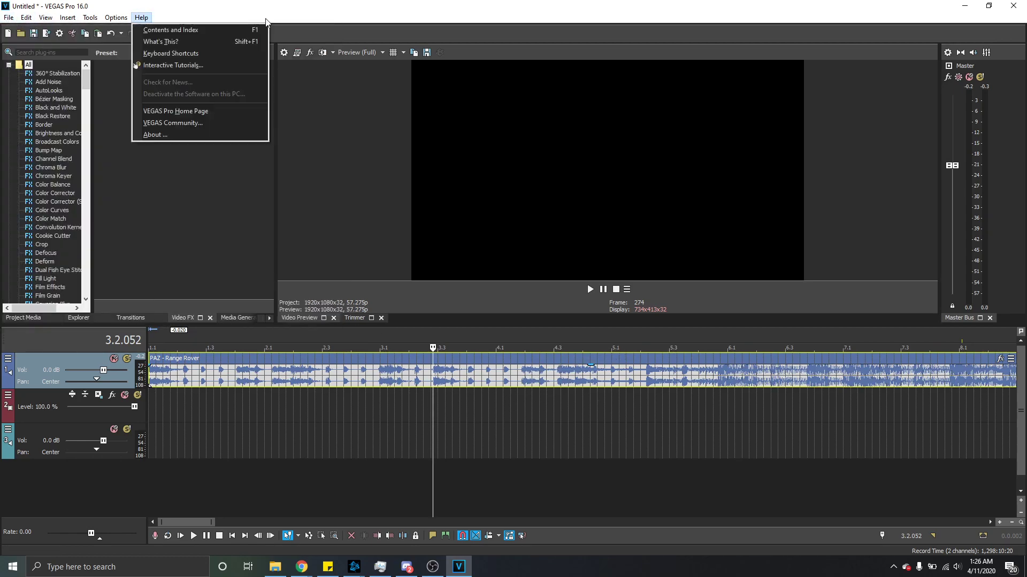
{"action": "left_click", "coordinate": [297, 52]}
{"action": "left_click", "coordinate": [462, 86]}
{"action": "left_click_drag", "start_coordinate": [457, 70], "coordinate": [133, 76]}
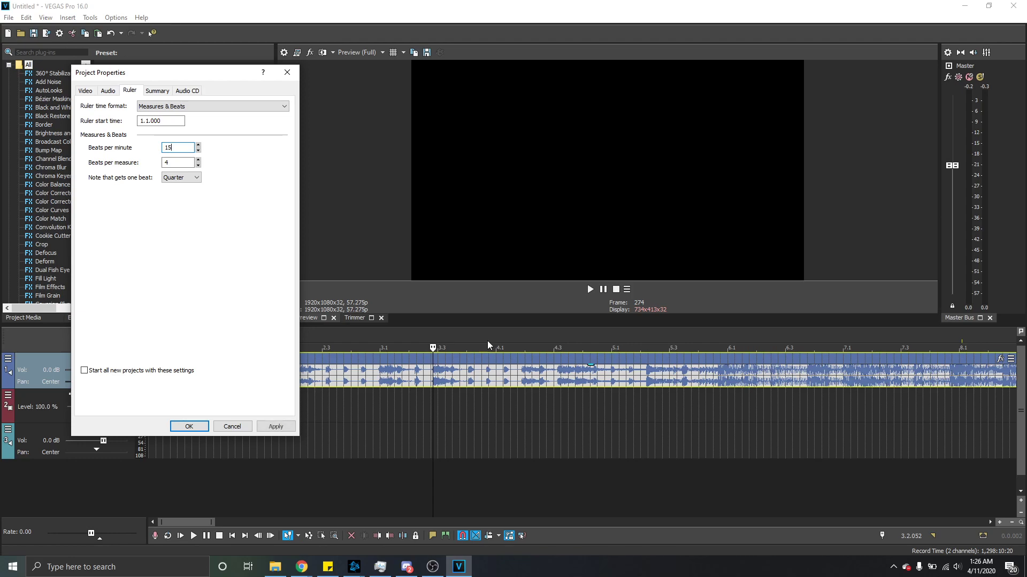
{"action": "left_click", "coordinate": [276, 426]}
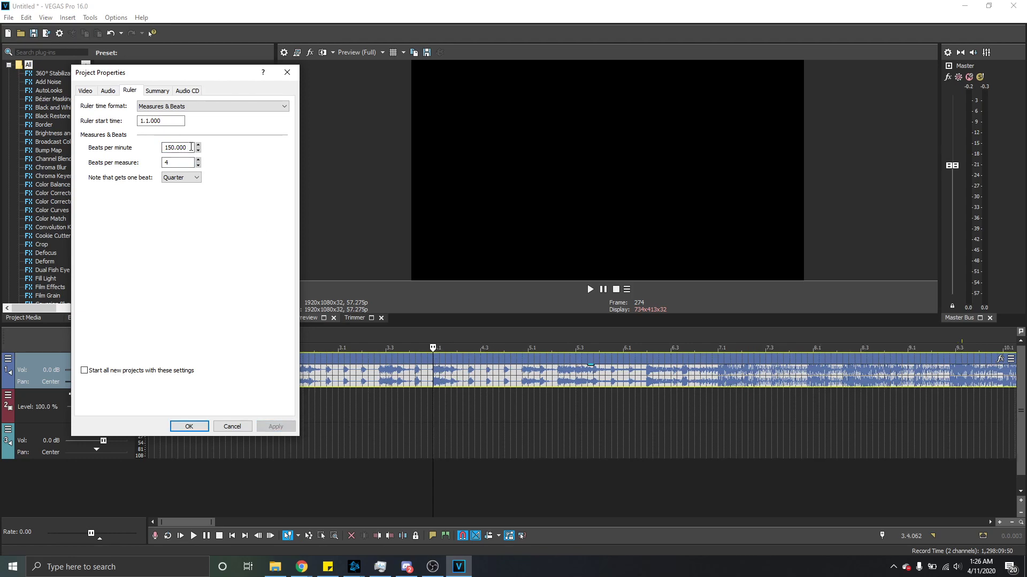
{"action": "left_click", "coordinate": [284, 426]}
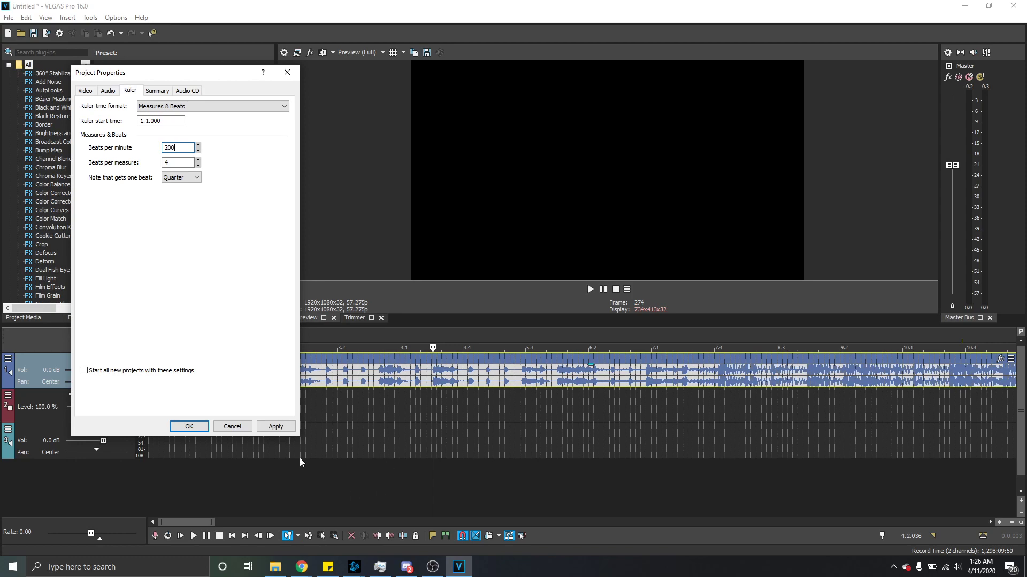
{"action": "left_click", "coordinate": [285, 431]}
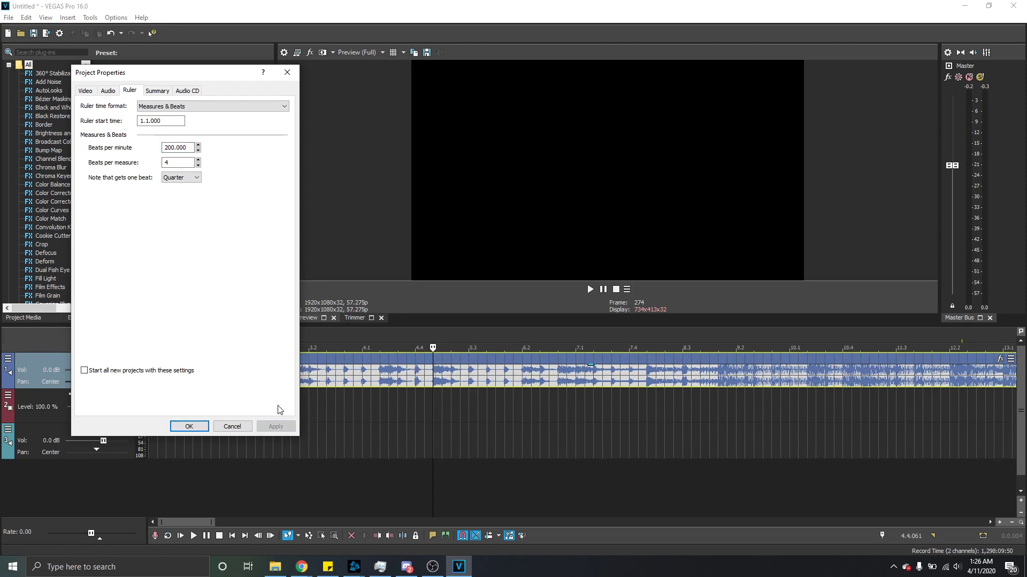
{"action": "left_click", "coordinate": [202, 426]}
Step: Compare the grid with the song's beats and play the song from several points, including 7.3.000 and the drop at 9.1.000
{"action": "scroll", "coordinate": [499, 374], "scroll_direction": "up", "scroll_amount": 5}
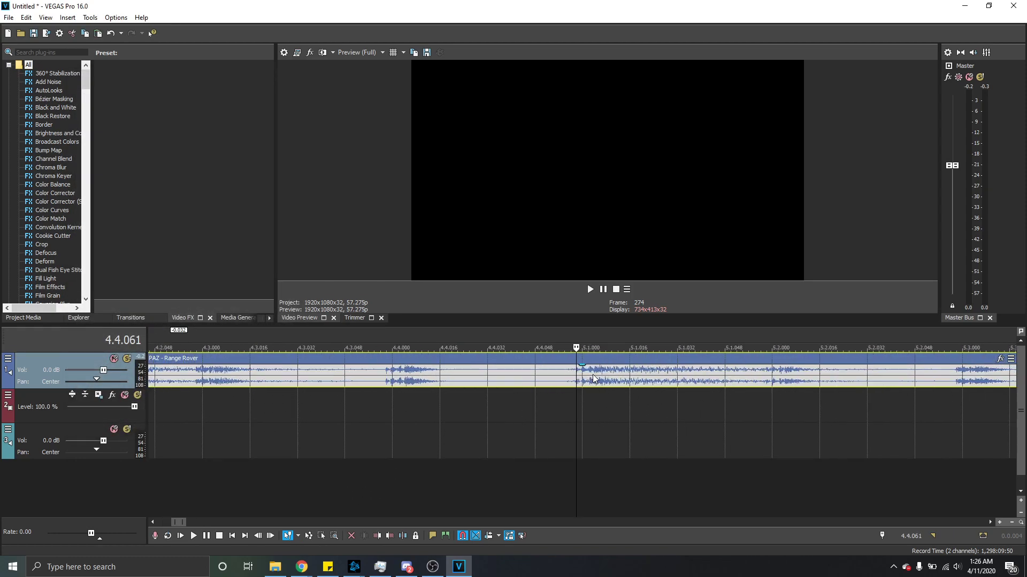
{"action": "scroll", "coordinate": [593, 374], "scroll_direction": "down", "scroll_amount": 3}
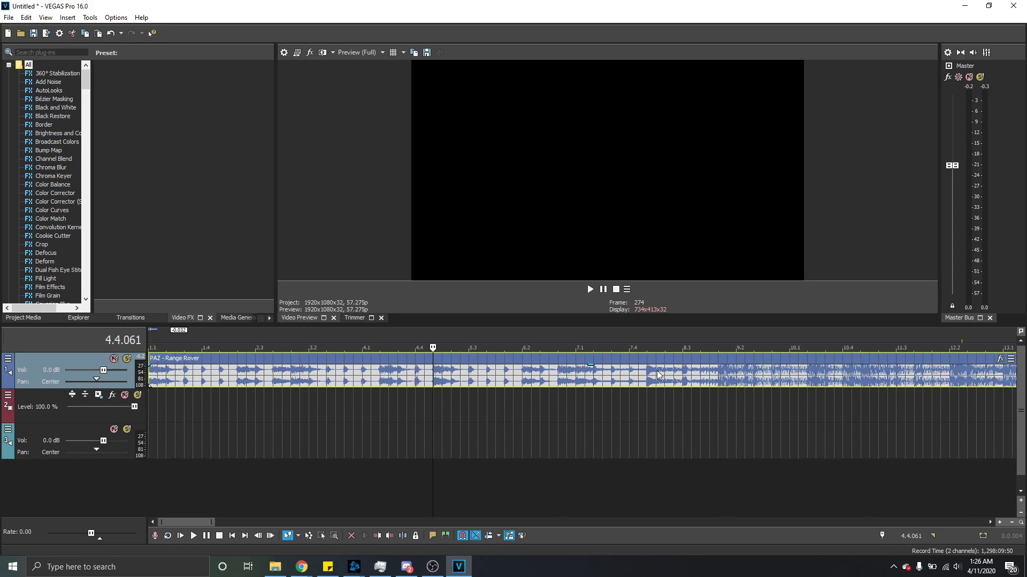
{"action": "key", "text": "space"}
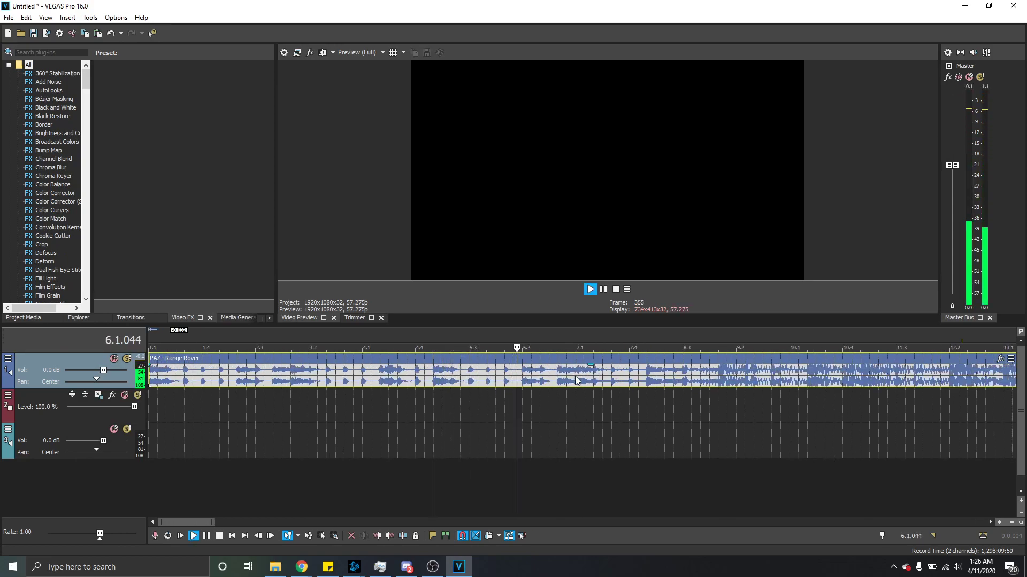
{"action": "left_click", "coordinate": [611, 377]}
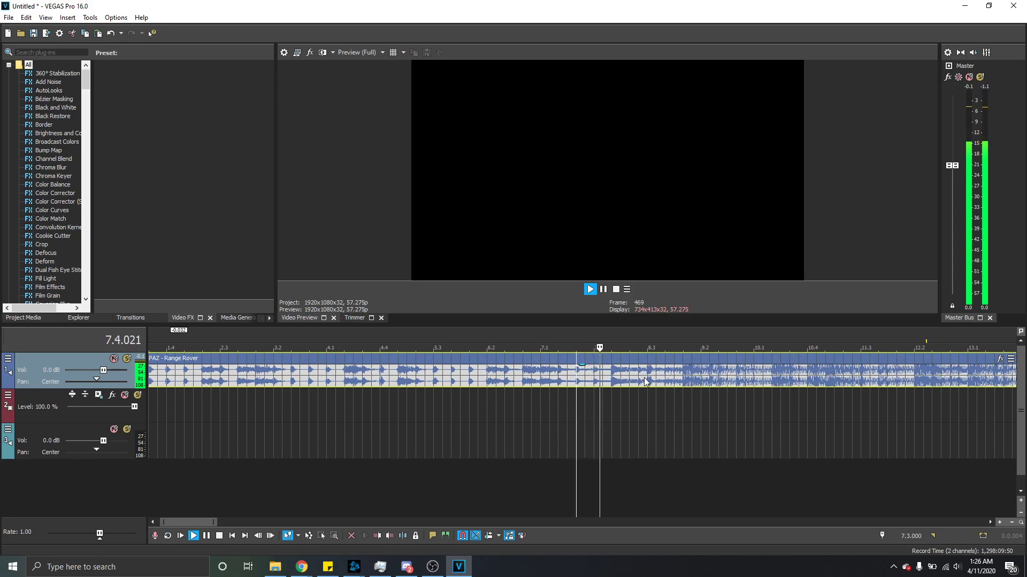
{"action": "left_click", "coordinate": [683, 378]}
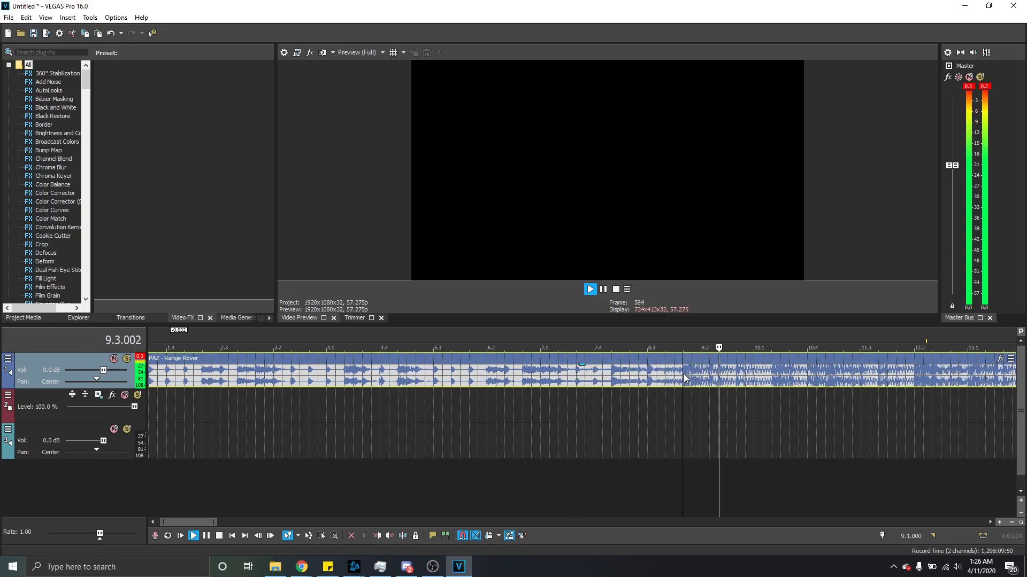
{"action": "left_click", "coordinate": [576, 377]}
{"action": "left_click", "coordinate": [583, 377]}
{"action": "scroll", "coordinate": [609, 374], "scroll_direction": "down", "scroll_amount": 4}
{"action": "left_click", "coordinate": [715, 339]}
{"action": "key", "text": "space"}
Step: Move the gunshot clips together so the first Desert Eagle starts on the drop at 9.1.000, and play the result
{"action": "left_click", "coordinate": [588, 415]}
{"action": "scroll", "coordinate": [584, 374], "scroll_direction": "up", "scroll_amount": 1}
{"action": "scroll", "coordinate": [588, 375], "scroll_direction": "down", "scroll_amount": 1}
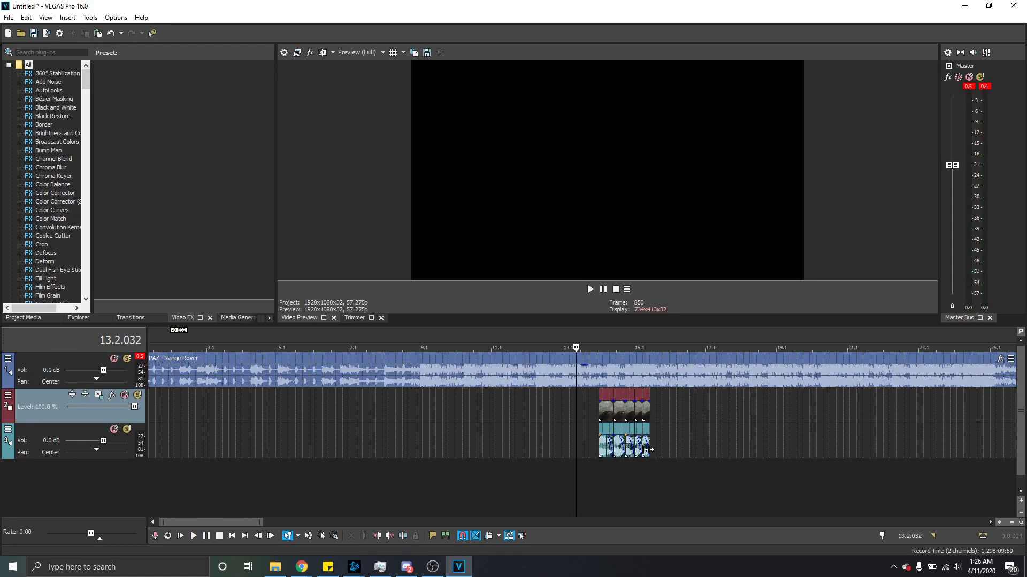
{"action": "left_click_drag", "start_coordinate": [605, 414], "coordinate": [420, 410]}
{"action": "left_click", "coordinate": [418, 411]}
{"action": "scroll", "coordinate": [535, 418], "scroll_direction": "up", "scroll_amount": 6}
{"action": "key", "text": "space"}
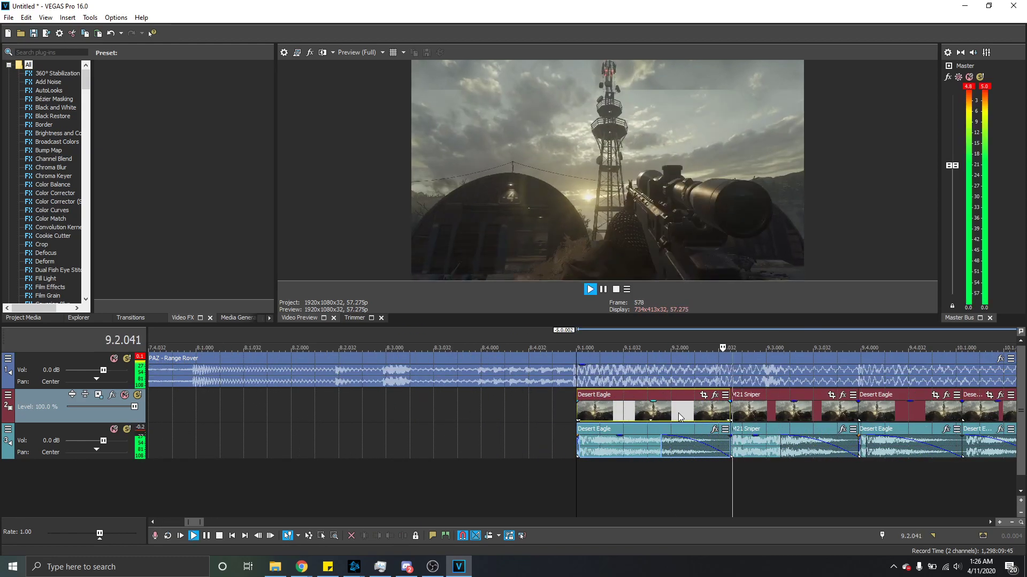
{"action": "key", "text": "space"}
{"action": "left_click", "coordinate": [653, 421]}
{"action": "key", "text": "space"}
{"action": "key", "text": "space"}
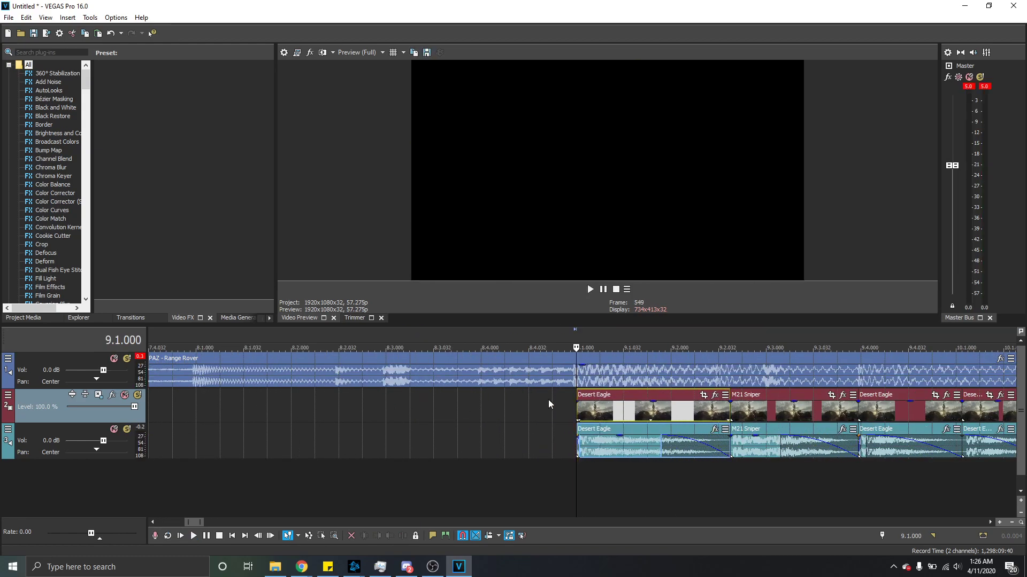
Step: Check the beat near 8.3.000 against the grid and play from there into the first gunshot clips
{"action": "left_click", "coordinate": [422, 382]}
{"action": "scroll", "coordinate": [561, 379], "scroll_direction": "up", "scroll_amount": 6}
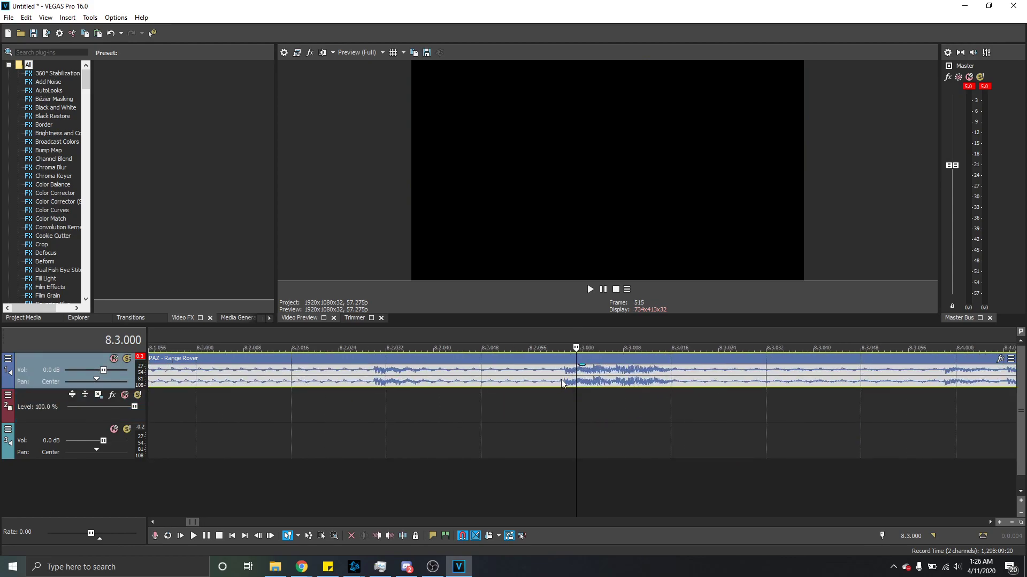
{"action": "scroll", "coordinate": [606, 377], "scroll_direction": "down", "scroll_amount": 3}
{"action": "scroll", "coordinate": [637, 377], "scroll_direction": "down", "scroll_amount": 3}
{"action": "scroll", "coordinate": [637, 377], "scroll_direction": "down", "scroll_amount": 3}
{"action": "key", "text": "space"}
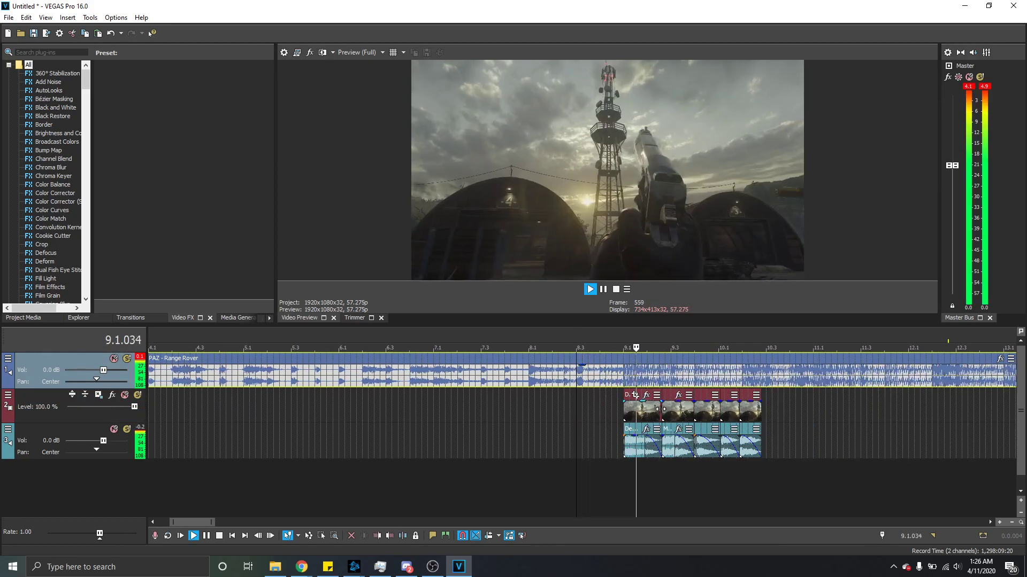
{"action": "key", "text": "space"}
Step: Move all clips after the first Desert Eagle so the first M21 Sniper starts at 9.3.000, and play from just before the drop
{"action": "left_click", "coordinate": [783, 436]}
{"action": "left_click_drag", "start_coordinate": [674, 413], "coordinate": [709, 409]}
{"action": "left_click", "coordinate": [620, 332]}
{"action": "scroll", "coordinate": [688, 398], "scroll_direction": "up", "scroll_amount": 6}
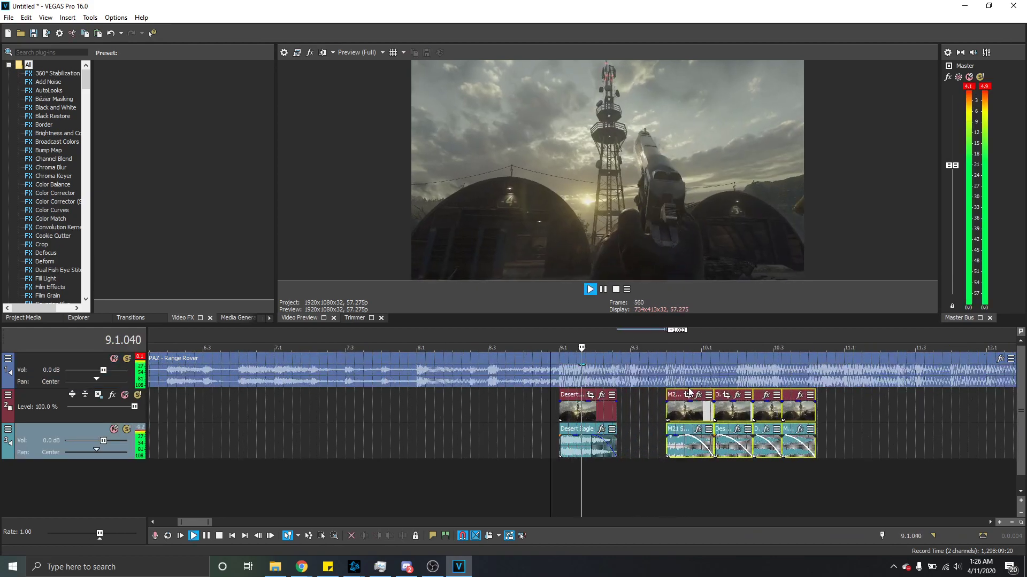
{"action": "key", "text": "space"}
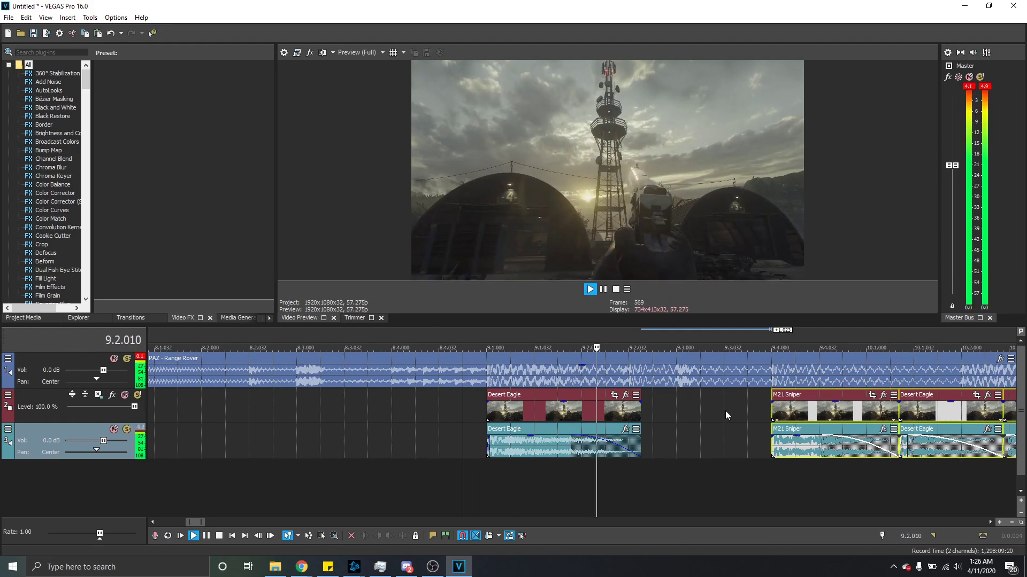
{"action": "left_click_drag", "start_coordinate": [775, 406], "coordinate": [686, 409]}
{"action": "key", "text": "space"}
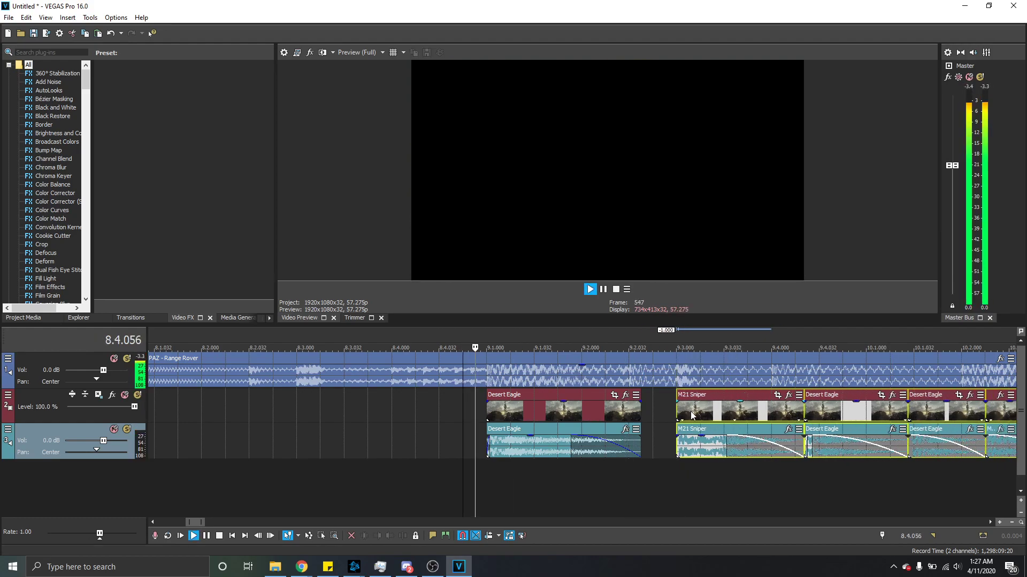
Step: Trim the end of the first M21 Sniper clip to 9.4.000 and move the second Desert Eagle directly behind it
{"action": "left_click_drag", "start_coordinate": [802, 406], "coordinate": [772, 414]}
{"action": "left_click_drag", "start_coordinate": [827, 415], "coordinate": [796, 416]}
{"action": "key", "text": "space"}
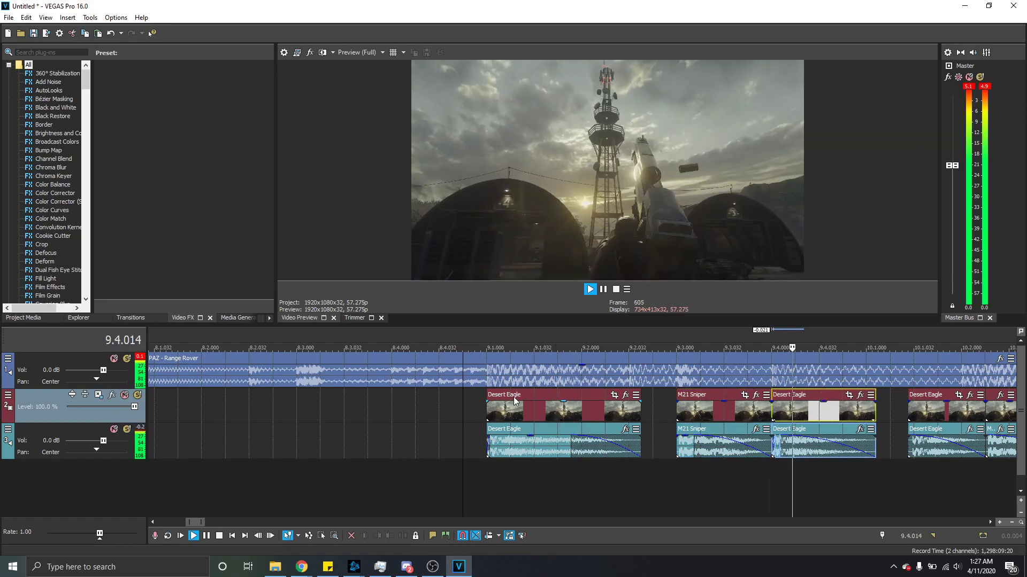
Step: Play the gunshot sequence from just before the drop and check the last Desert Eagle and M21 Sniper clips against the beats
{"action": "key", "text": "space"}
{"action": "left_click_drag", "start_coordinate": [546, 437], "coordinate": [436, 452]}
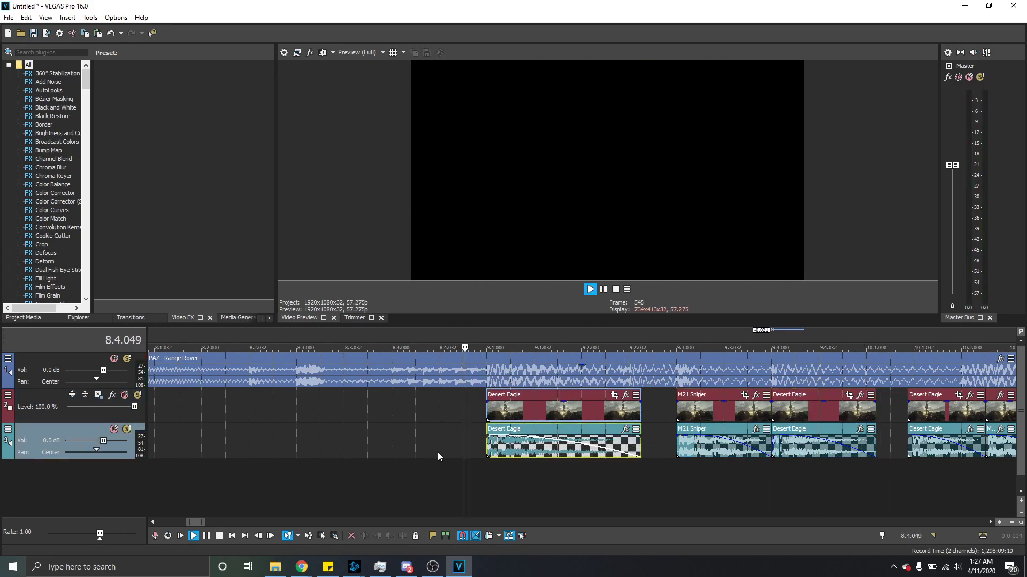
{"action": "key", "text": "space"}
{"action": "scroll", "coordinate": [638, 416], "scroll_direction": "down", "scroll_amount": 3}
{"action": "key", "text": "space"}
{"action": "key", "text": "space"}
{"action": "left_click", "coordinate": [575, 416]}
{"action": "left_click", "coordinate": [616, 419]}
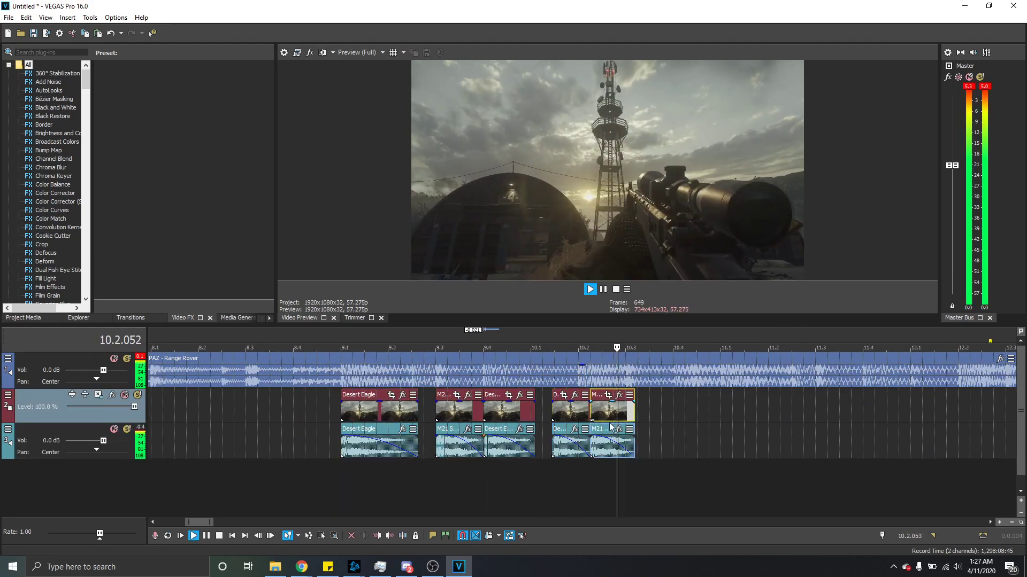
Step: Move the last Desert Eagle and M21 Sniper clips together so the Desert Eagle starts at beat 10.2, and play that section
{"action": "left_click", "coordinate": [577, 446], "text": "shift"}
{"action": "key", "text": "space"}
{"action": "left_click_drag", "start_coordinate": [577, 446], "coordinate": [605, 449]}
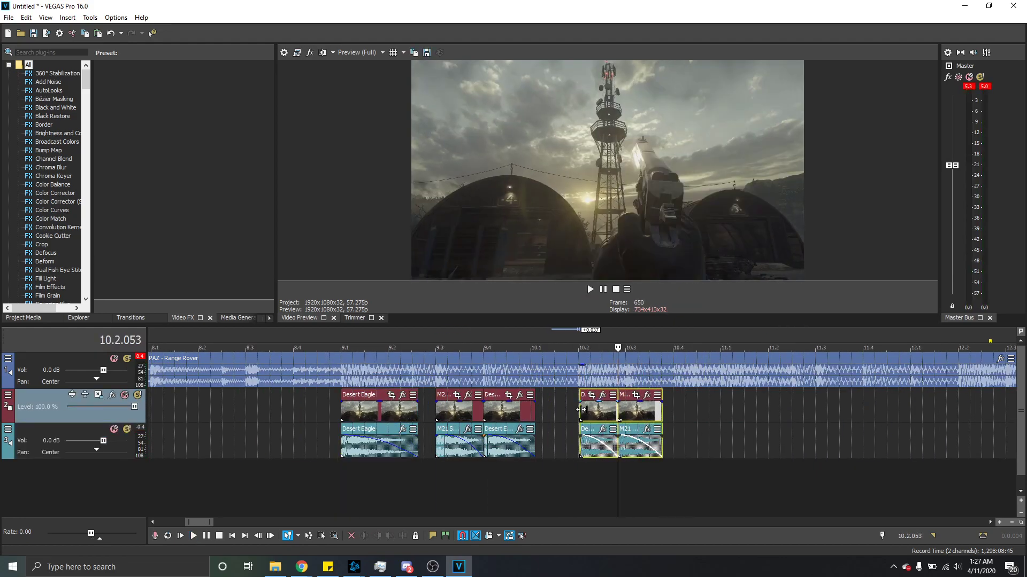
{"action": "left_click", "coordinate": [573, 335]}
{"action": "key", "text": "space"}
{"action": "left_click", "coordinate": [477, 341]}
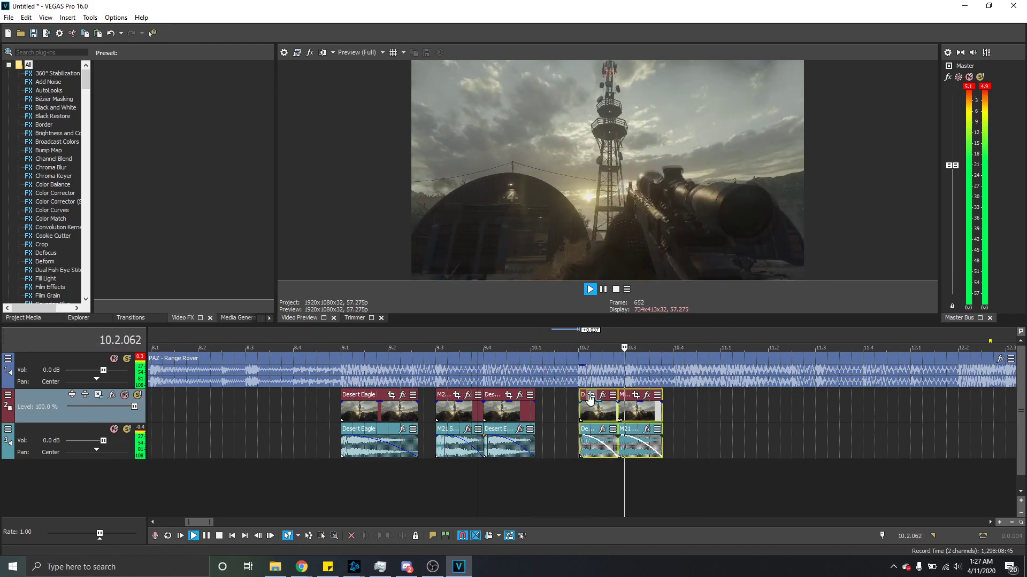
Step: Start the last M21 Sniper at 10.3.000, extend the preceding Desert Eagle up to it, and play the sequence from the drop
{"action": "key", "text": "space"}
{"action": "mouse_move", "coordinate": [629, 409]}
{"action": "left_mouse_down"}
{"action": "mouse_move", "coordinate": [643, 411]}
{"action": "mouse_move", "coordinate": [624, 412]}
{"action": "left_mouse_up"}
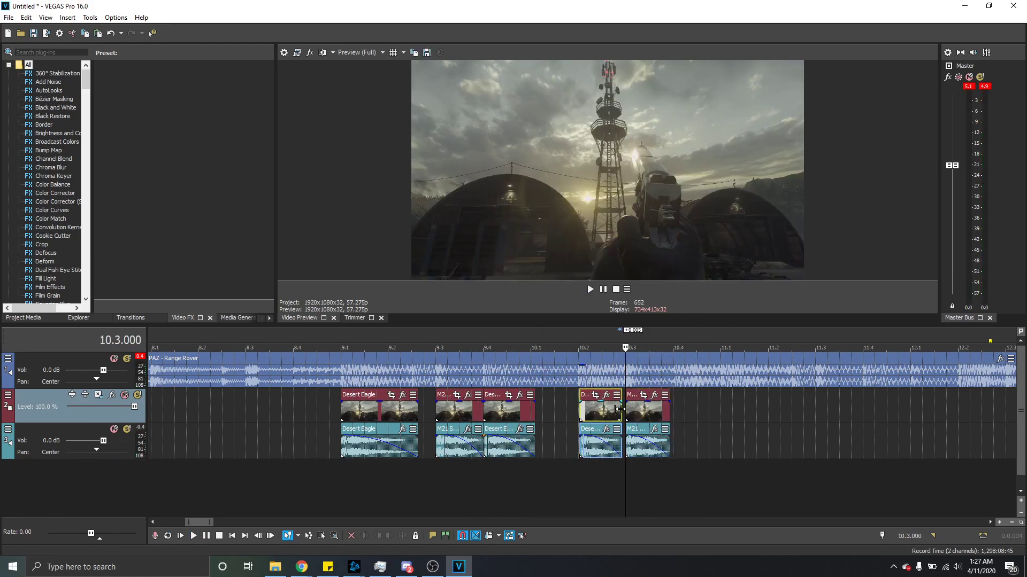
{"action": "left_click", "coordinate": [345, 336]}
{"action": "key", "text": "space"}
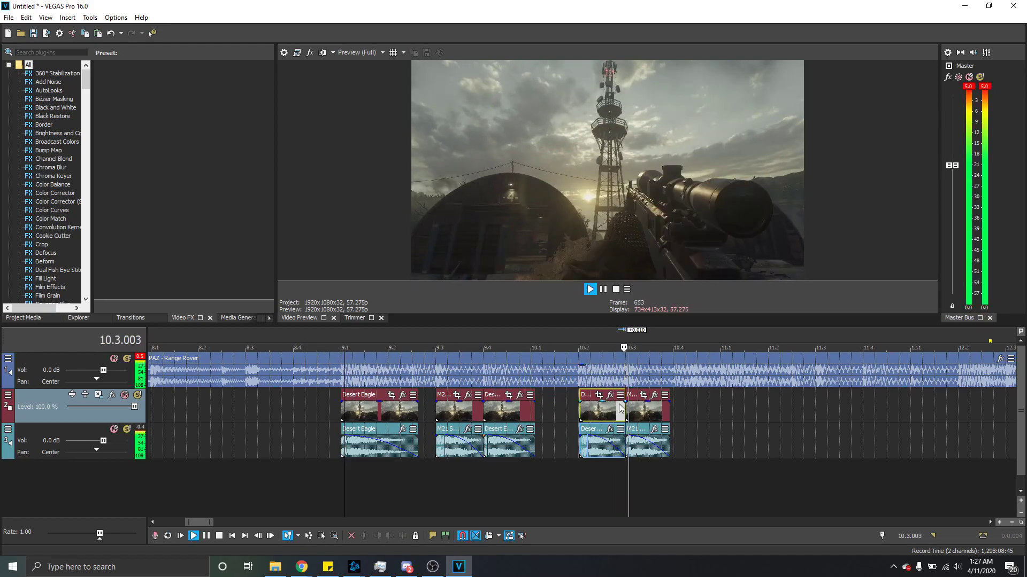
{"action": "key", "text": "space"}
{"action": "key", "text": "space"}
Step: Paste one Desert Eagle clip at 10.4.000 and another directly behind it, and play the sequence from the drop
{"action": "left_click", "coordinate": [678, 408]}
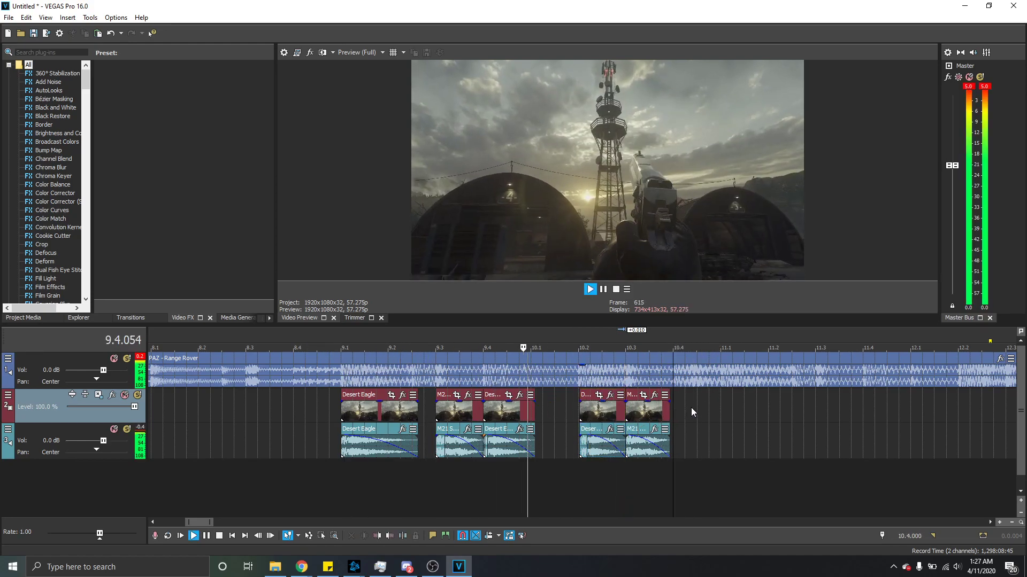
{"action": "key", "text": "ctrl+v"}
{"action": "left_click", "coordinate": [653, 423]}
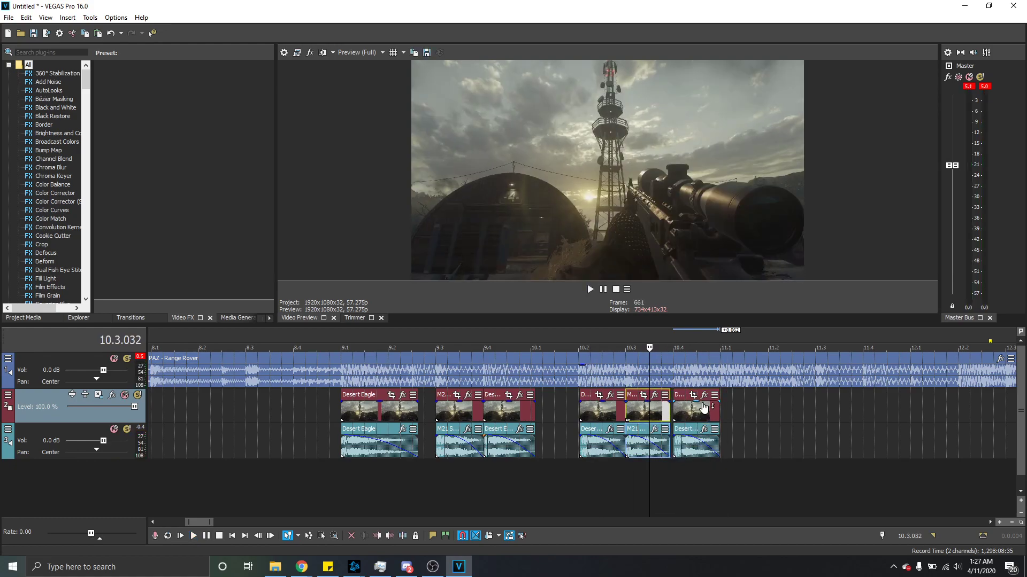
{"action": "left_click", "coordinate": [717, 406]}
{"action": "key", "text": "ctrl+v"}
{"action": "left_click", "coordinate": [335, 333]}
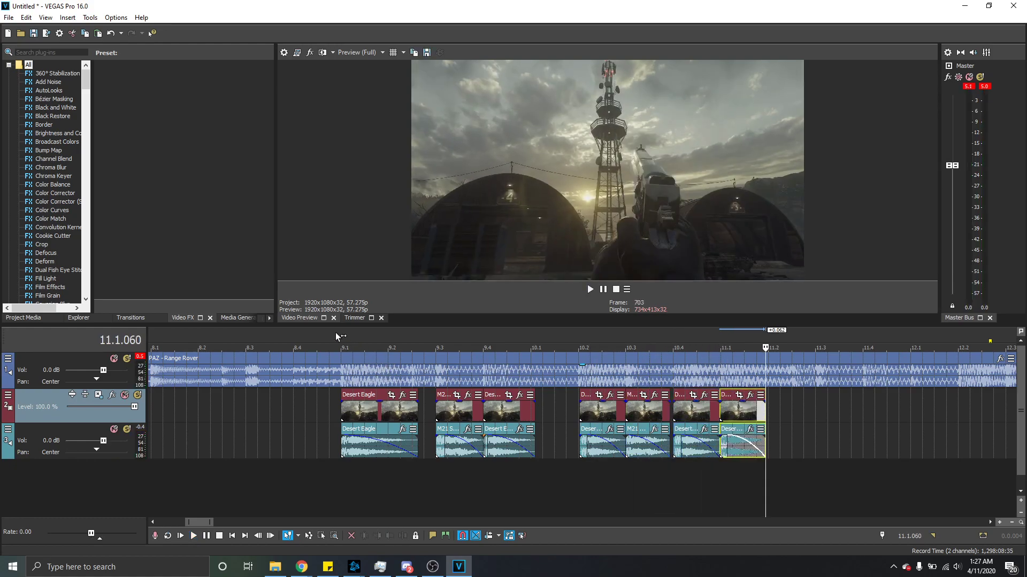
{"action": "key", "text": "space"}
Step: Fine-adjust the start of the last Desert Eagle by 0.001 so it meets the preceding clip at beat 11.1
{"action": "left_click", "coordinate": [723, 411]}
{"action": "scroll", "coordinate": [695, 413], "scroll_direction": "up", "scroll_amount": 5}
{"action": "left_click_drag", "start_coordinate": [660, 415], "coordinate": [664, 415]}
{"action": "scroll", "coordinate": [676, 413], "scroll_direction": "down", "scroll_amount": 6}
{"action": "key", "text": "space"}
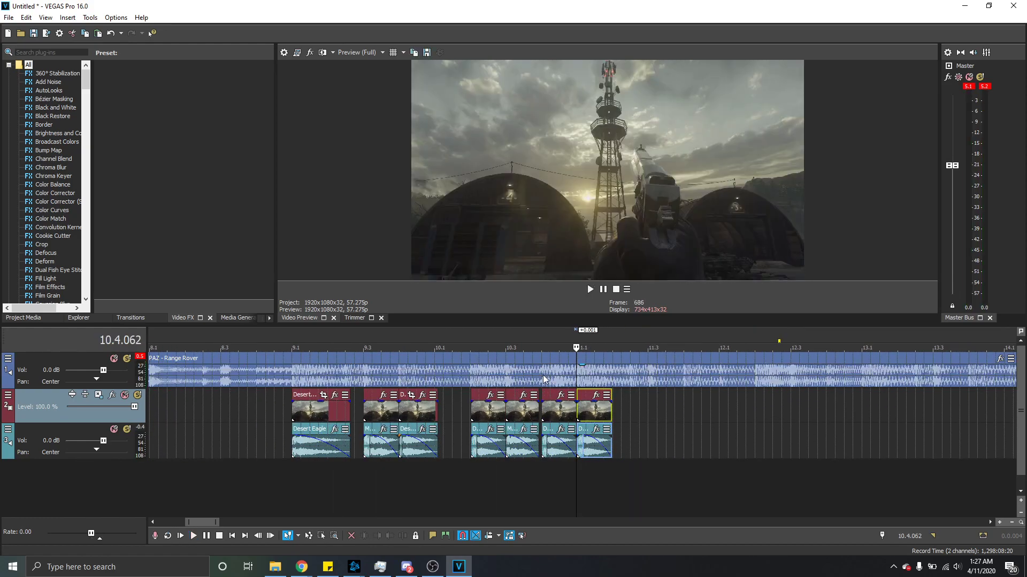
Step: Examine the PAZ - Range Rover waveform around the last Desert Eagle clip and across the whole song
{"action": "left_click", "coordinate": [584, 369]}
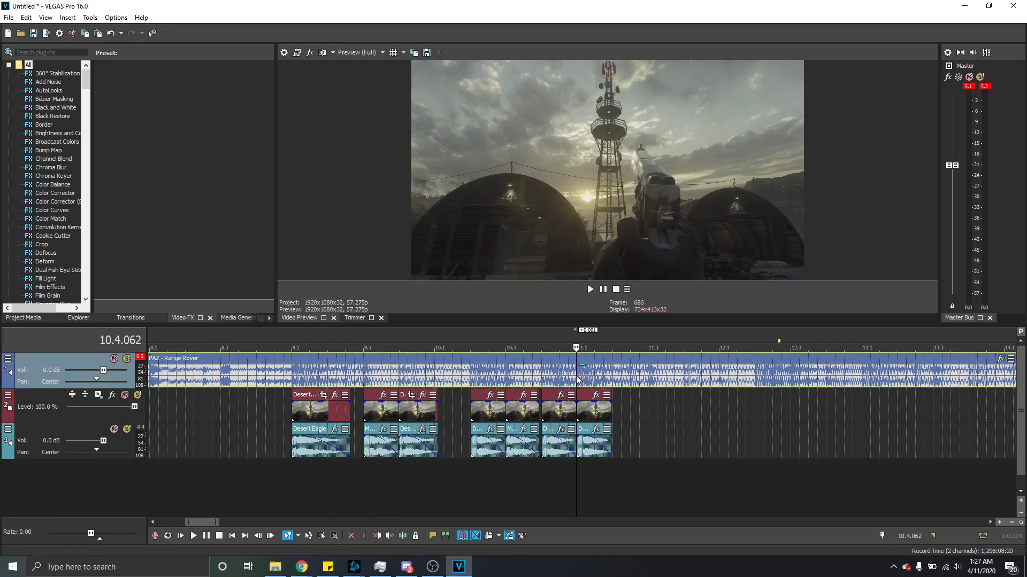
{"action": "scroll", "coordinate": [604, 396], "scroll_direction": "up", "scroll_amount": 5}
{"action": "scroll", "coordinate": [632, 410], "scroll_direction": "down", "scroll_amount": 5}
{"action": "scroll", "coordinate": [632, 410], "scroll_direction": "down", "scroll_amount": 3}
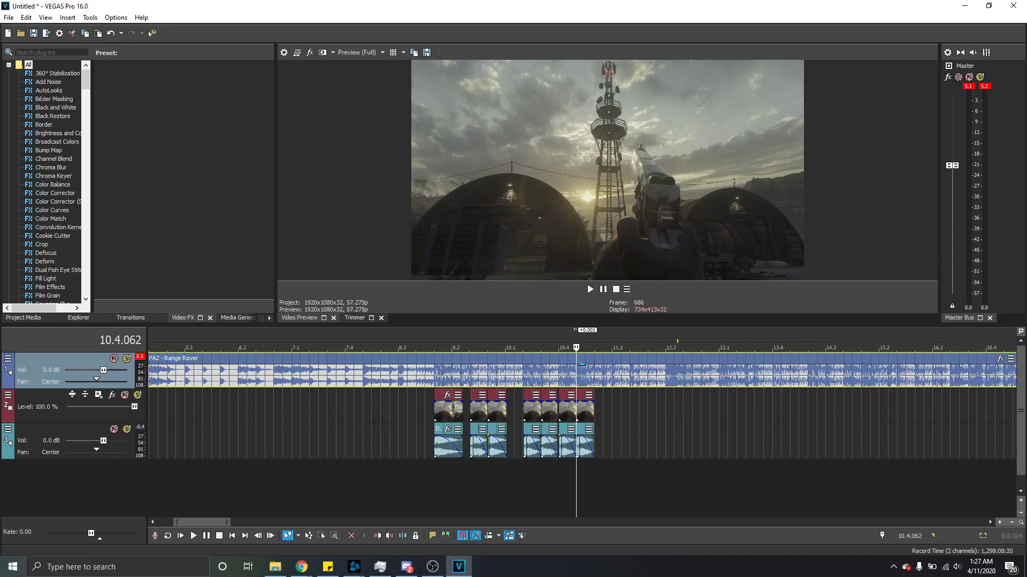
{"action": "scroll", "coordinate": [652, 427], "scroll_direction": "down", "scroll_amount": 3}
{"action": "scroll", "coordinate": [644, 428], "scroll_direction": "down", "scroll_amount": 5}
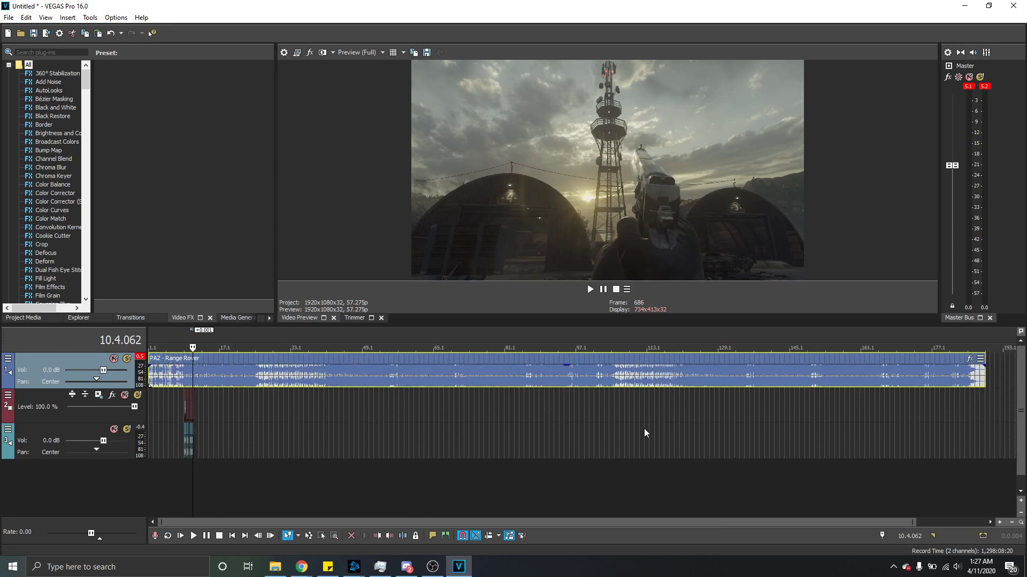